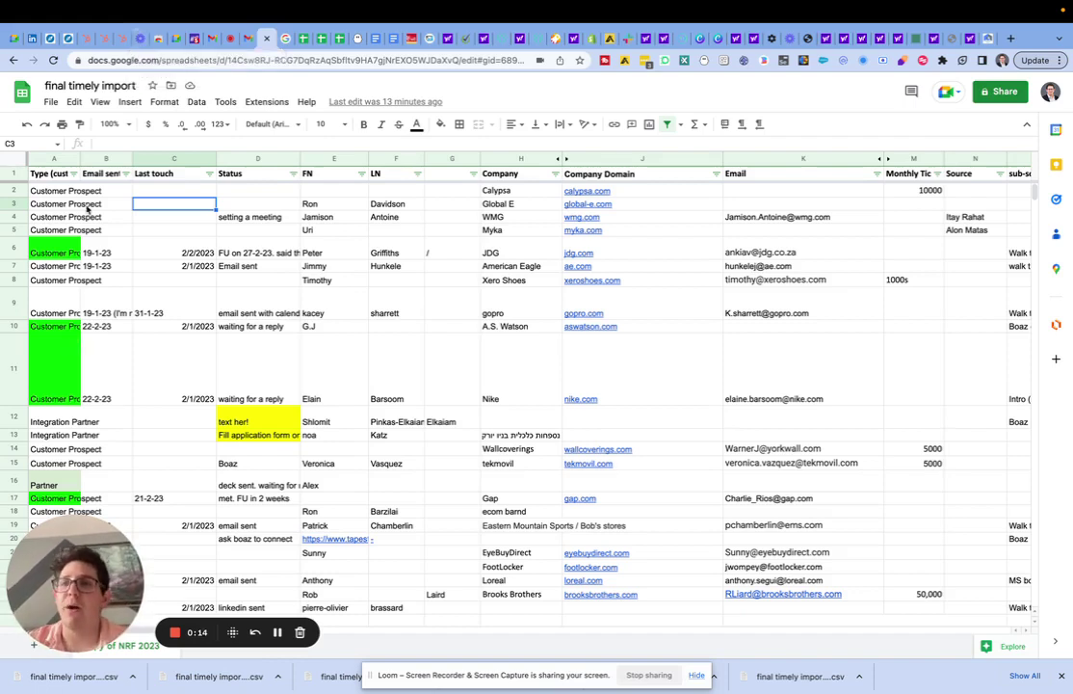
# Step: Review the Type and Last touch entries in the lead sheet's early rows
pyautogui.click(88, 207)
pyautogui.click(72, 204)
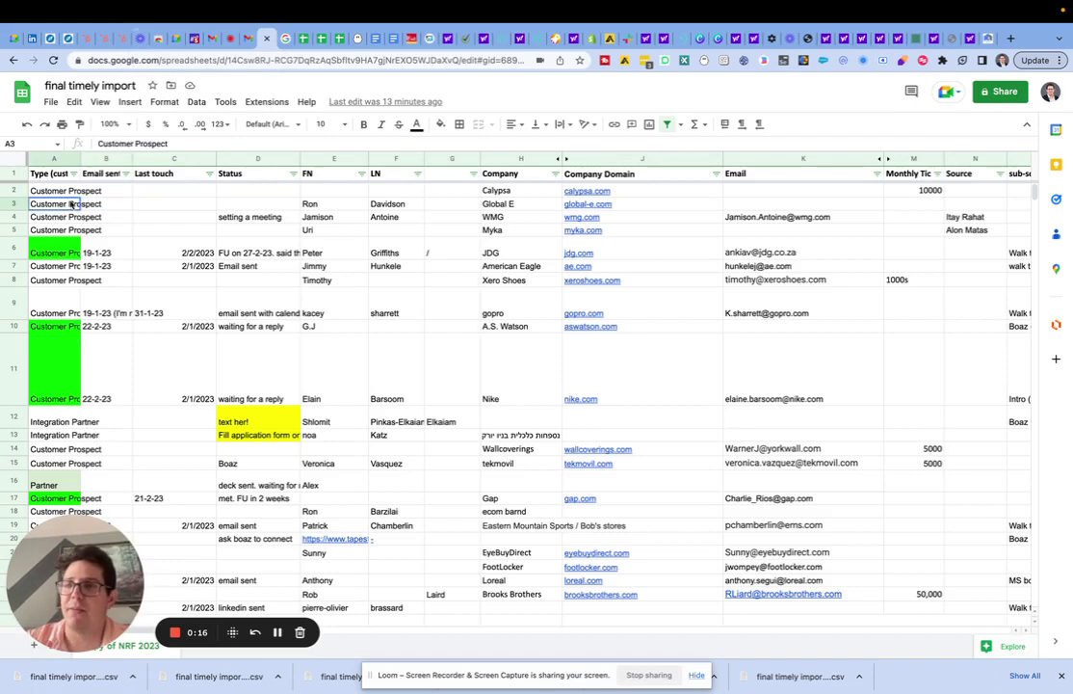
pyautogui.click(87, 193)
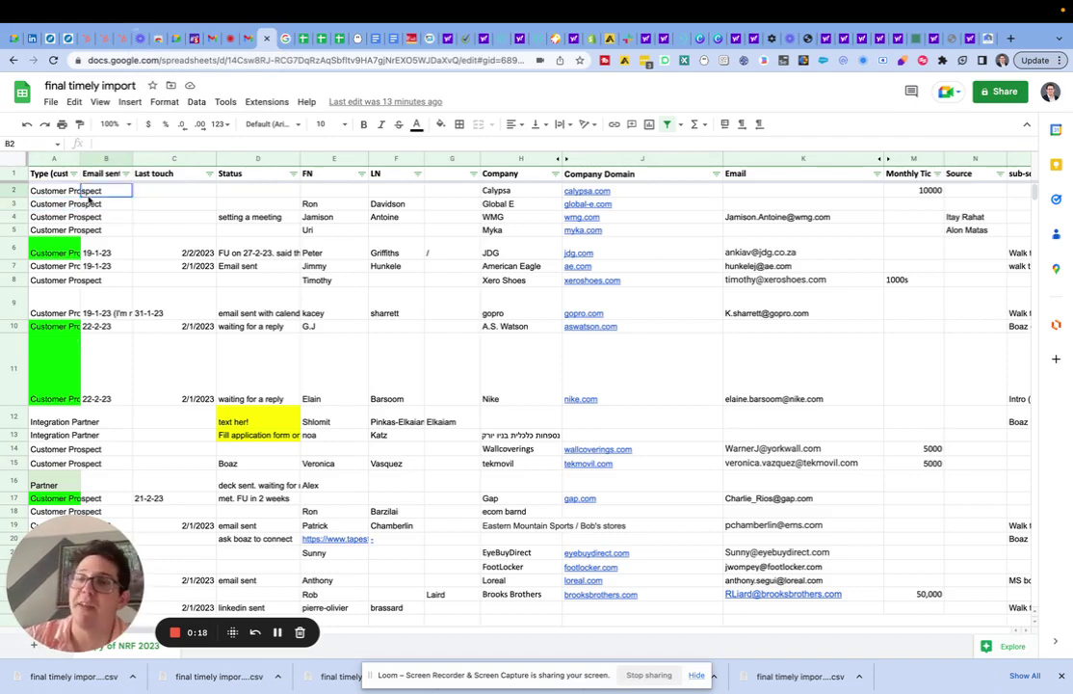
pyautogui.click(62, 192)
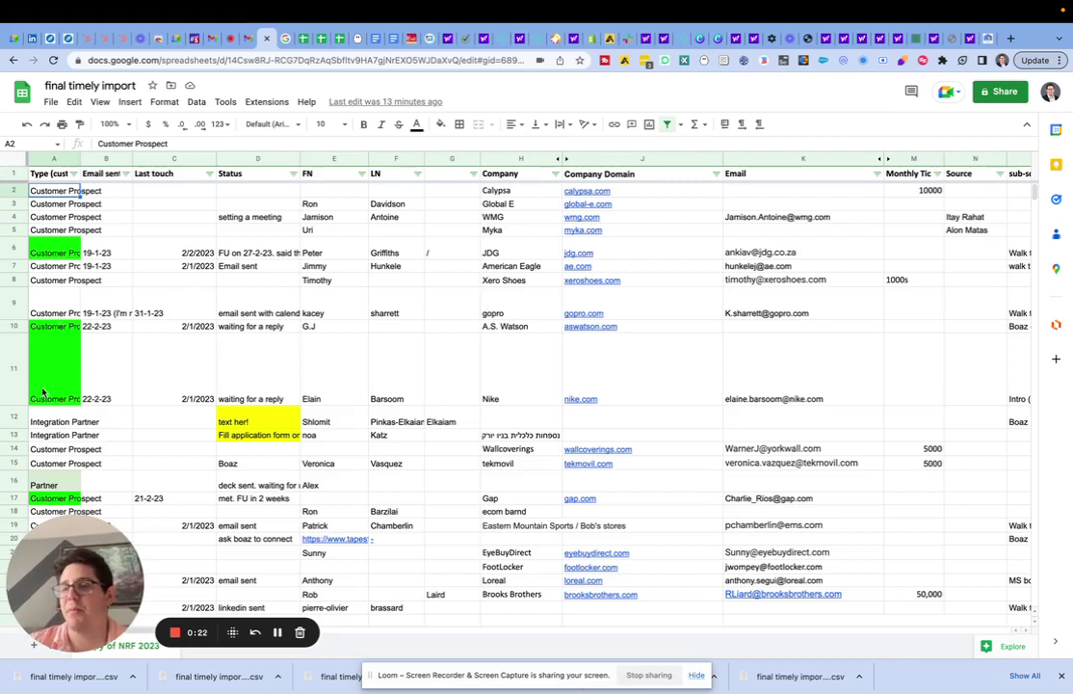
pyautogui.click(35, 158)
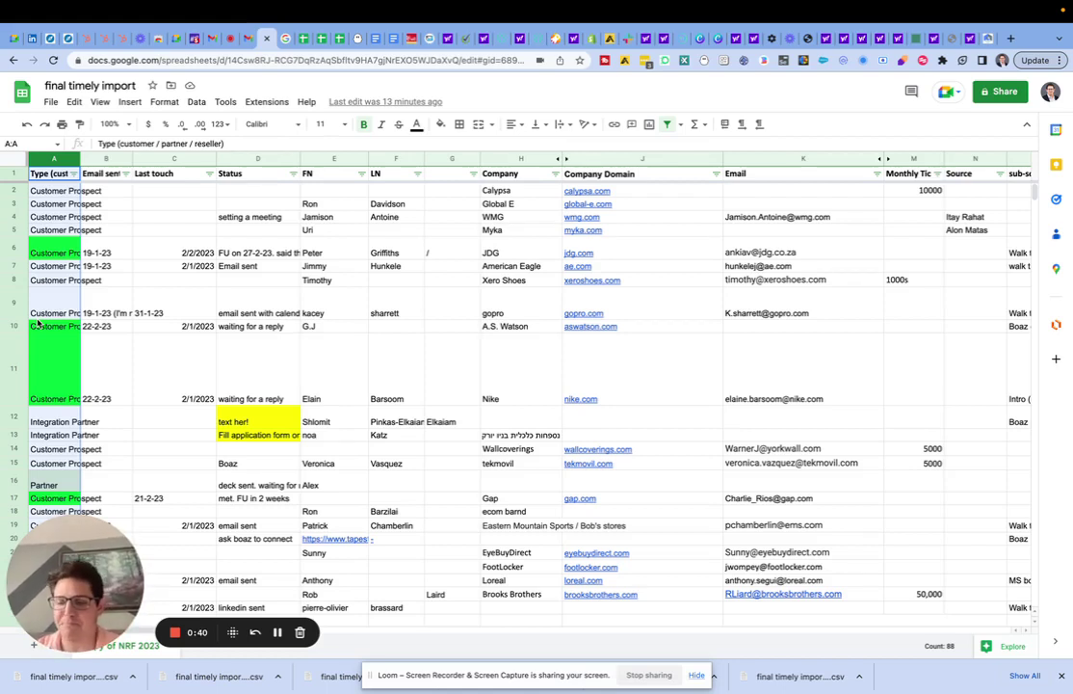
pyautogui.click(30, 297)
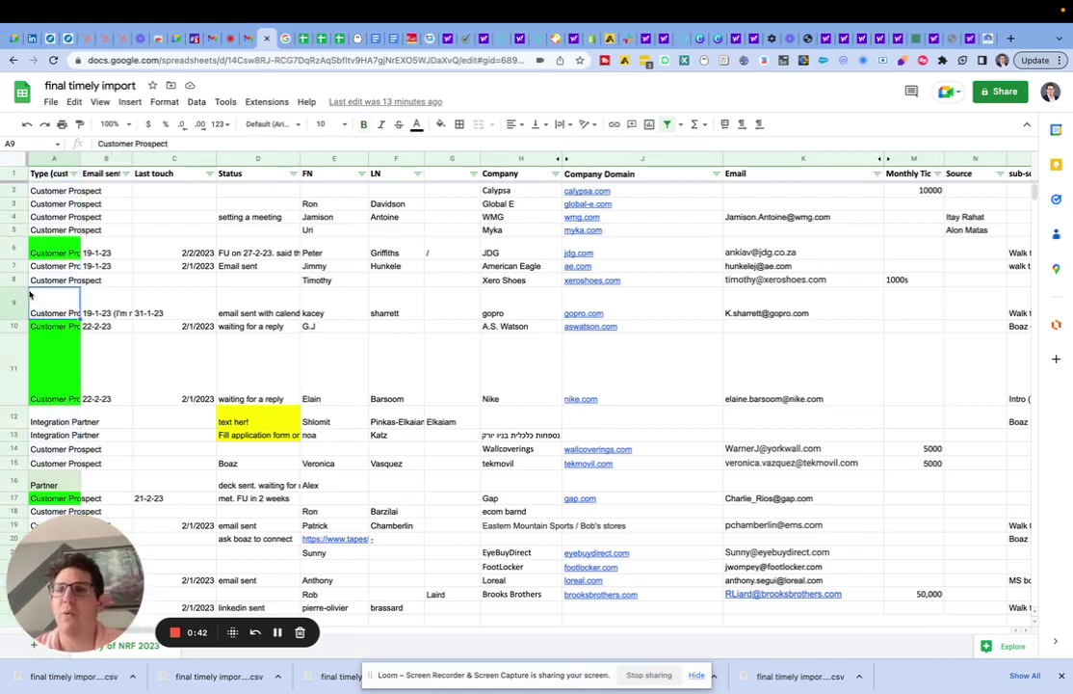
pyautogui.scroll(-5, 51, 318)
pyautogui.click(58, 212)
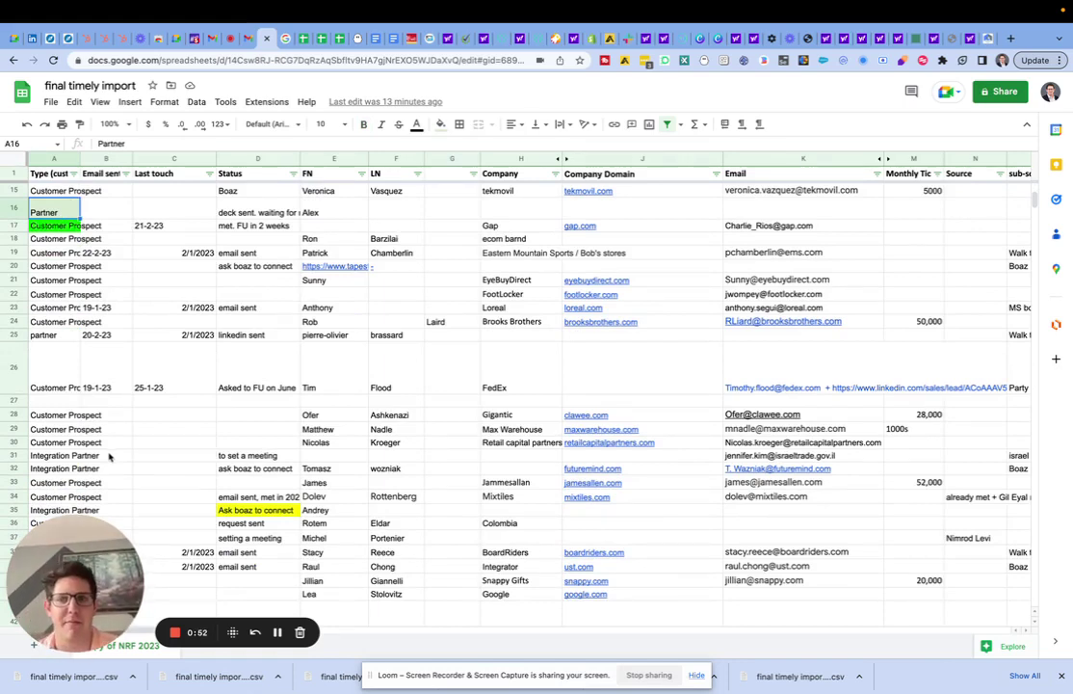
pyautogui.click(104, 375)
pyautogui.click(170, 380)
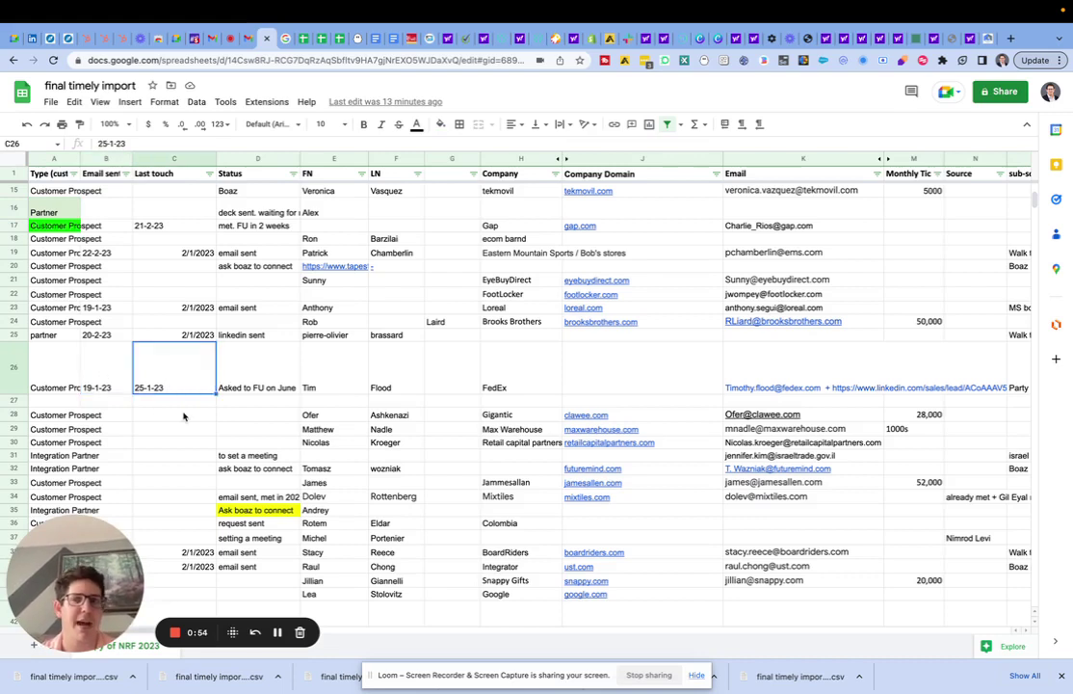
pyautogui.click(184, 416)
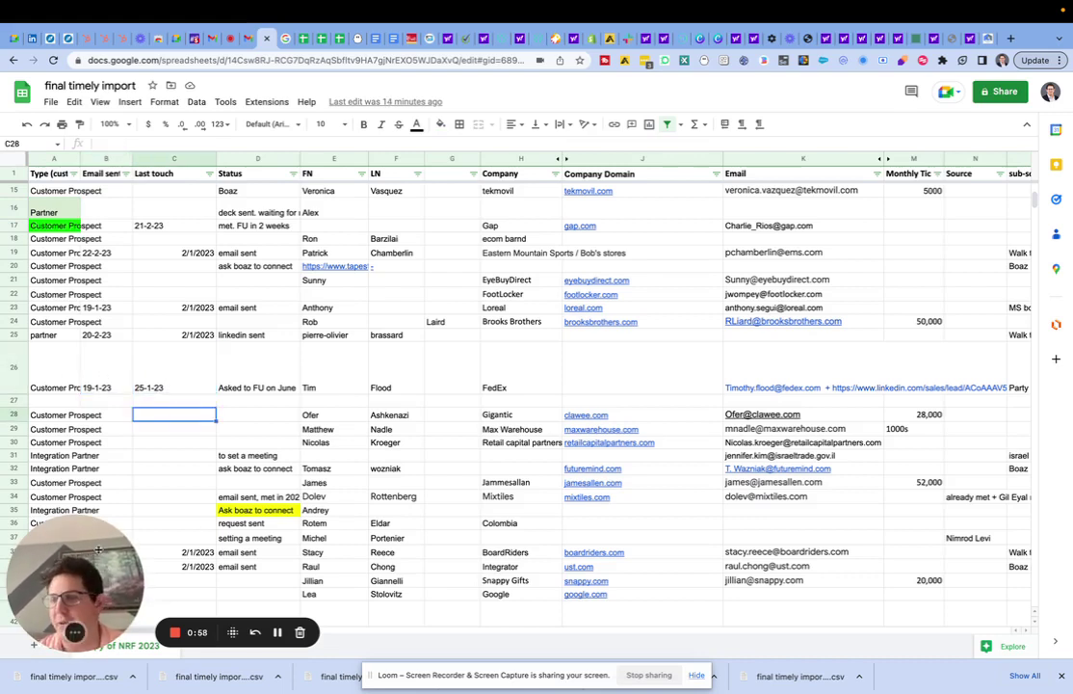
# Step: Check row 41's Other entry and empty Email cell, then select the Email sent column
pyautogui.scroll(-10, 124, 247)
pyautogui.scroll(15, 123, 248)
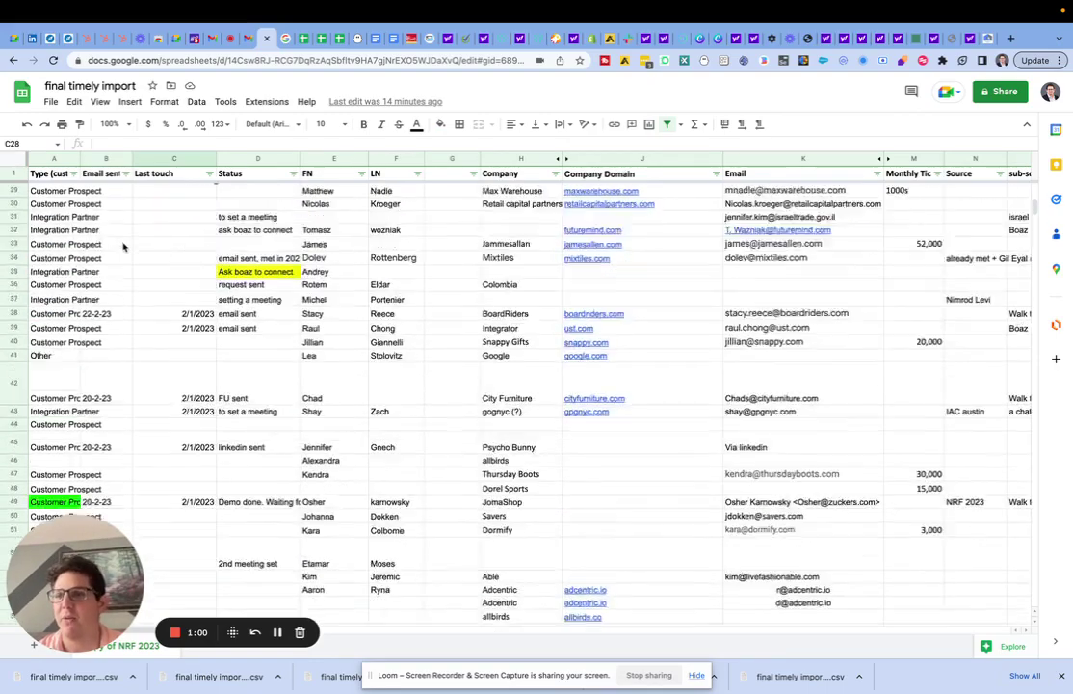
pyautogui.scroll(-10, 123, 241)
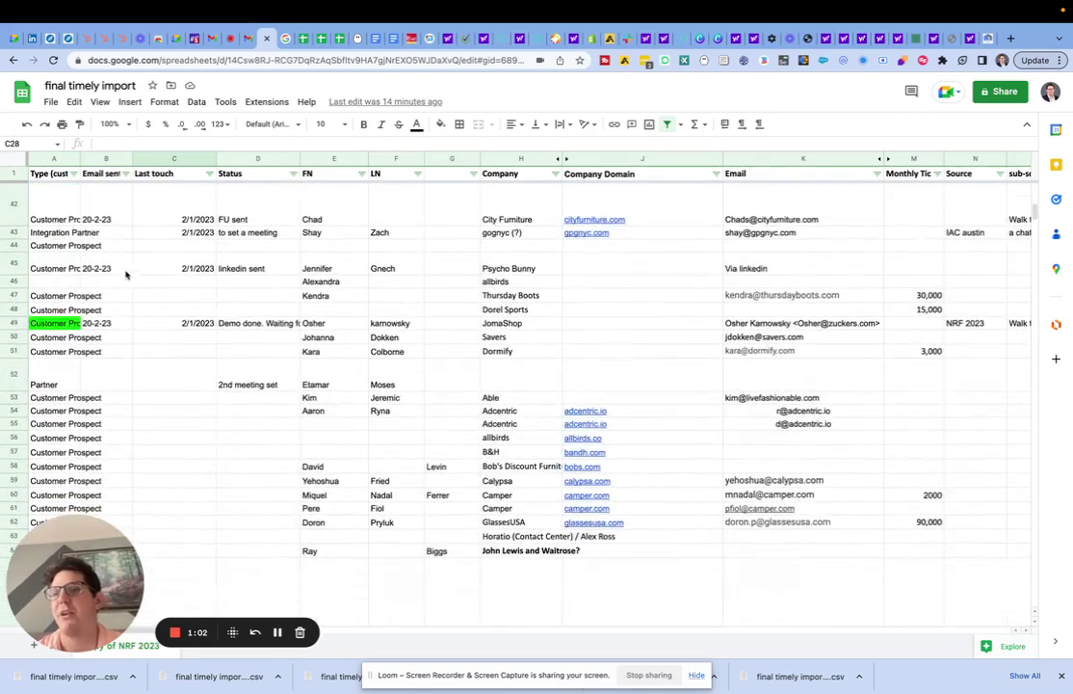
pyautogui.scroll(1, 86, 232)
pyautogui.click(64, 218)
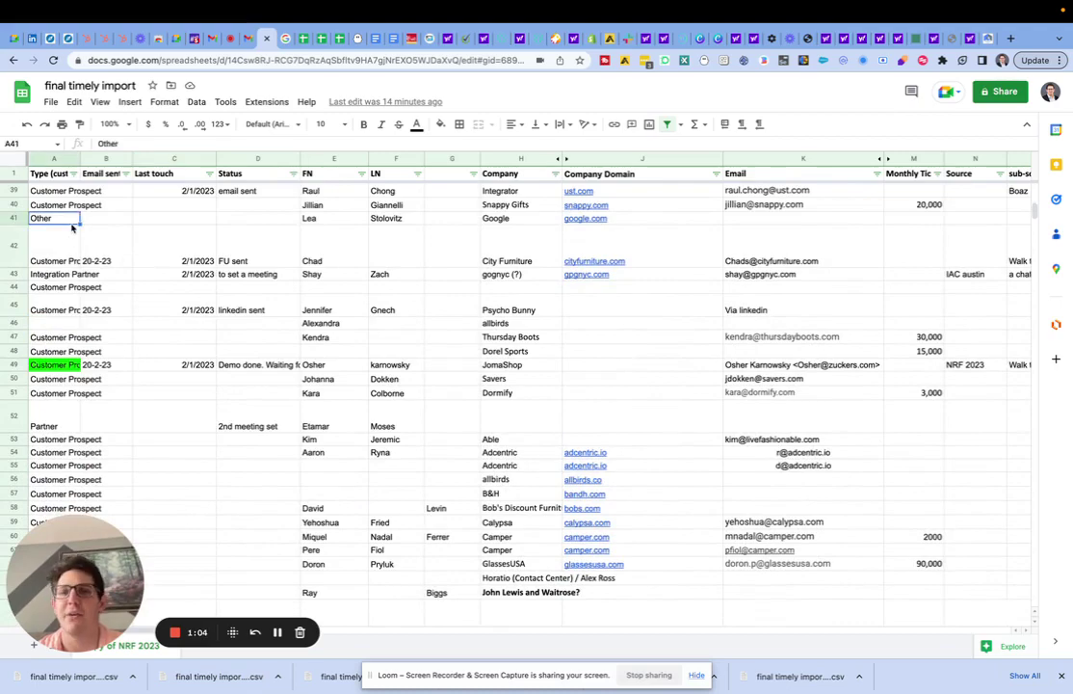
pyautogui.click(776, 216)
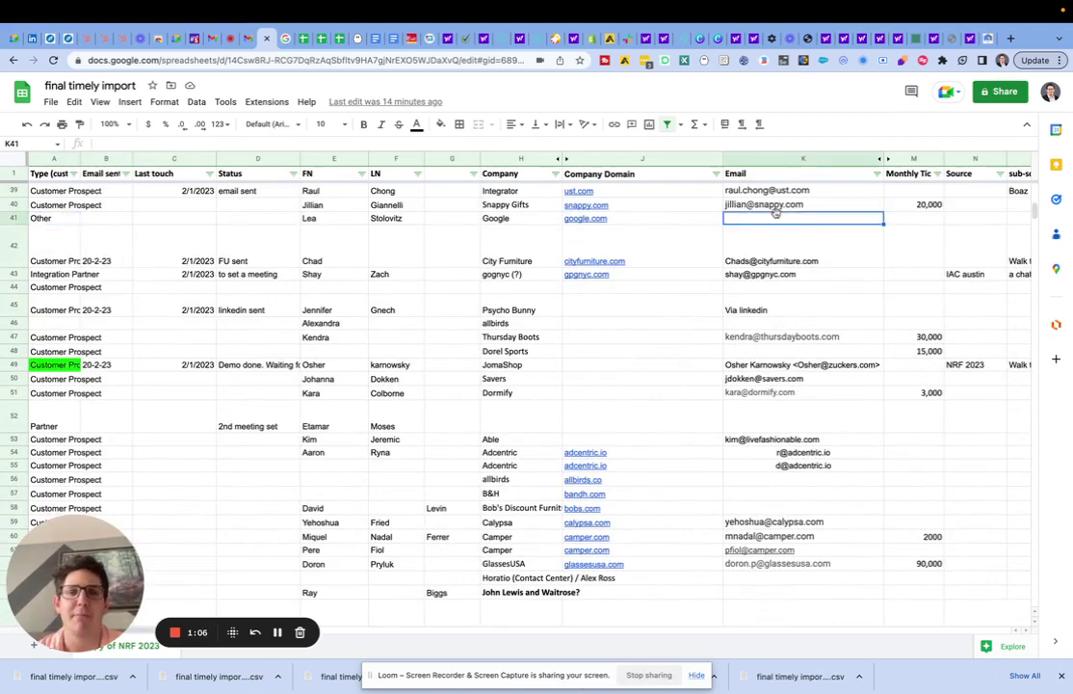
pyautogui.scroll(-5, 161, 348)
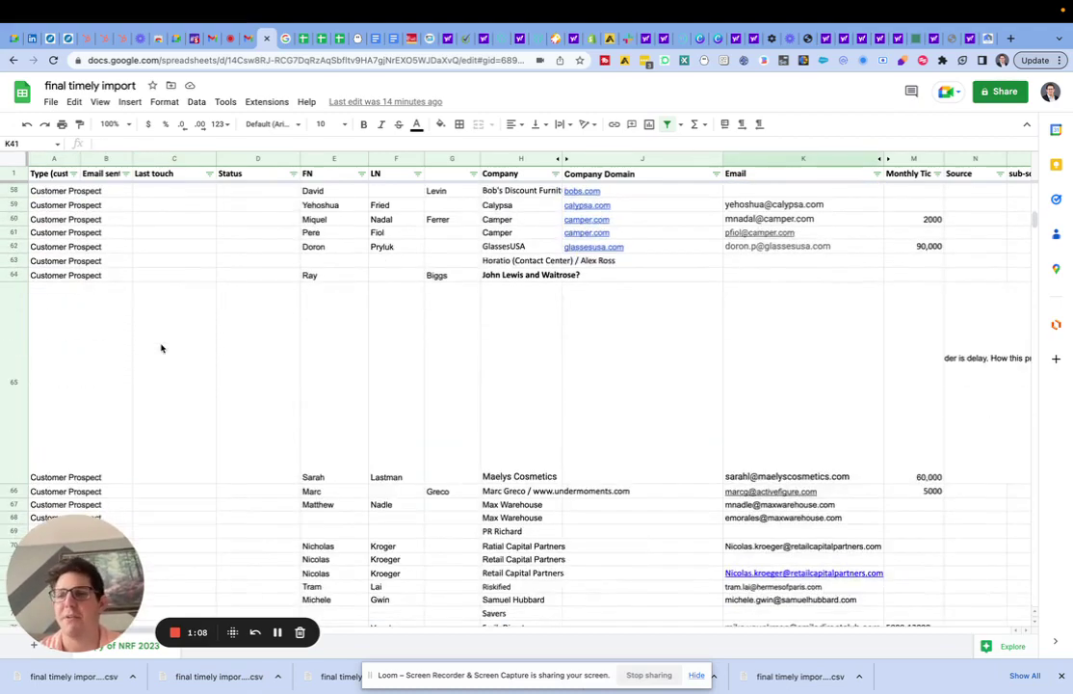
pyautogui.scroll(10, 161, 347)
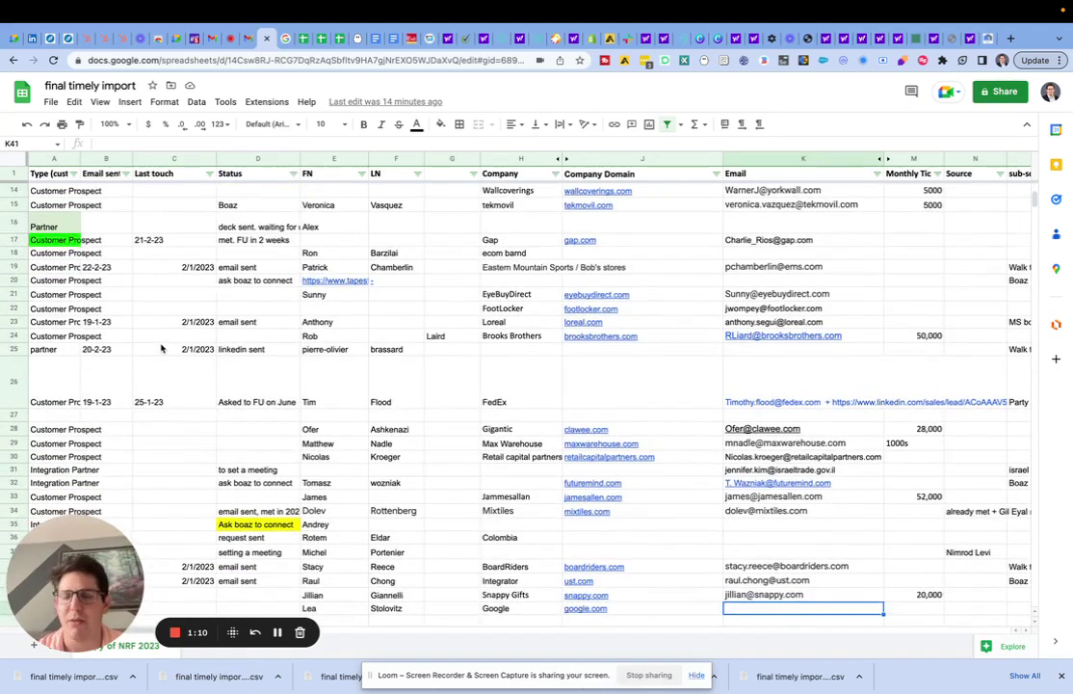
pyautogui.scroll(-8, 160, 347)
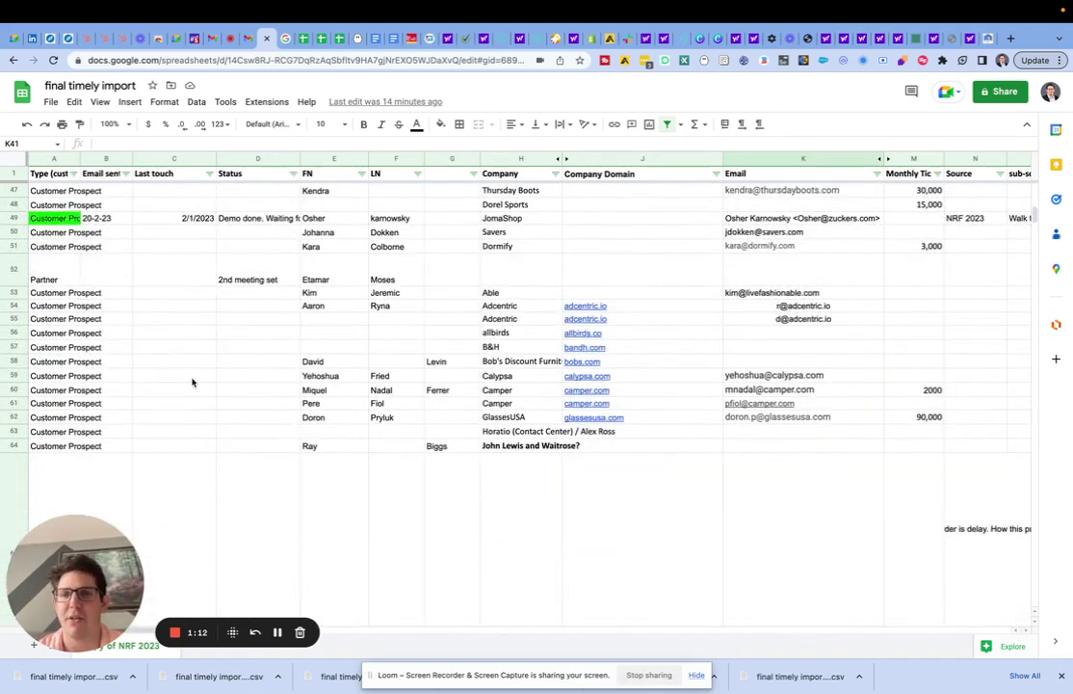
pyautogui.scroll(10, 197, 363)
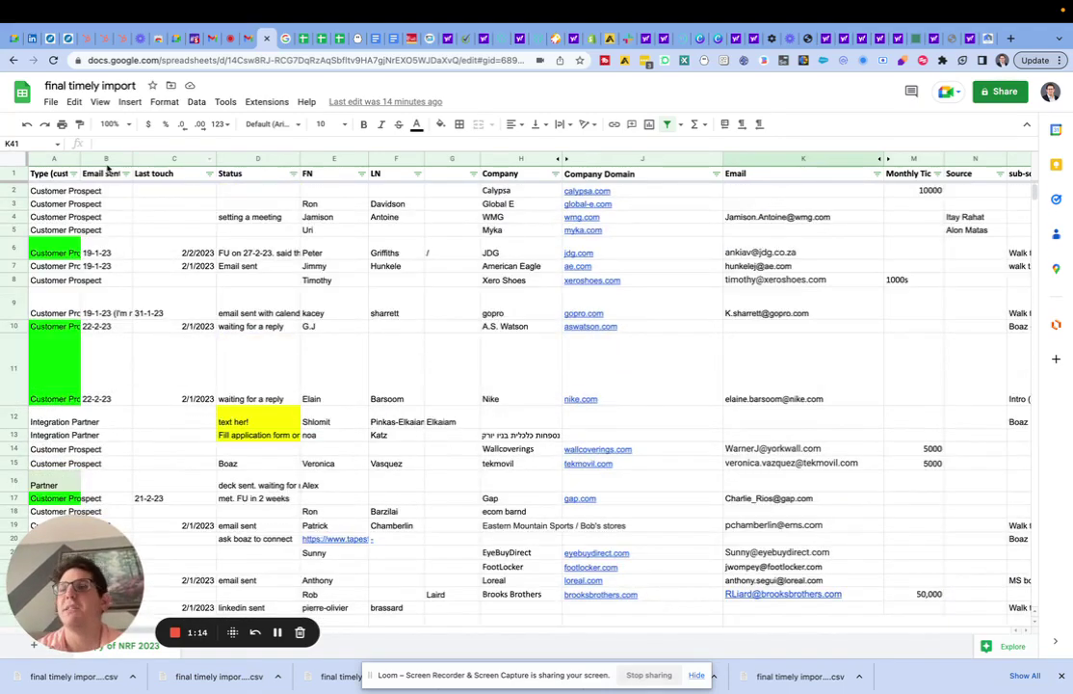
pyautogui.click(104, 159)
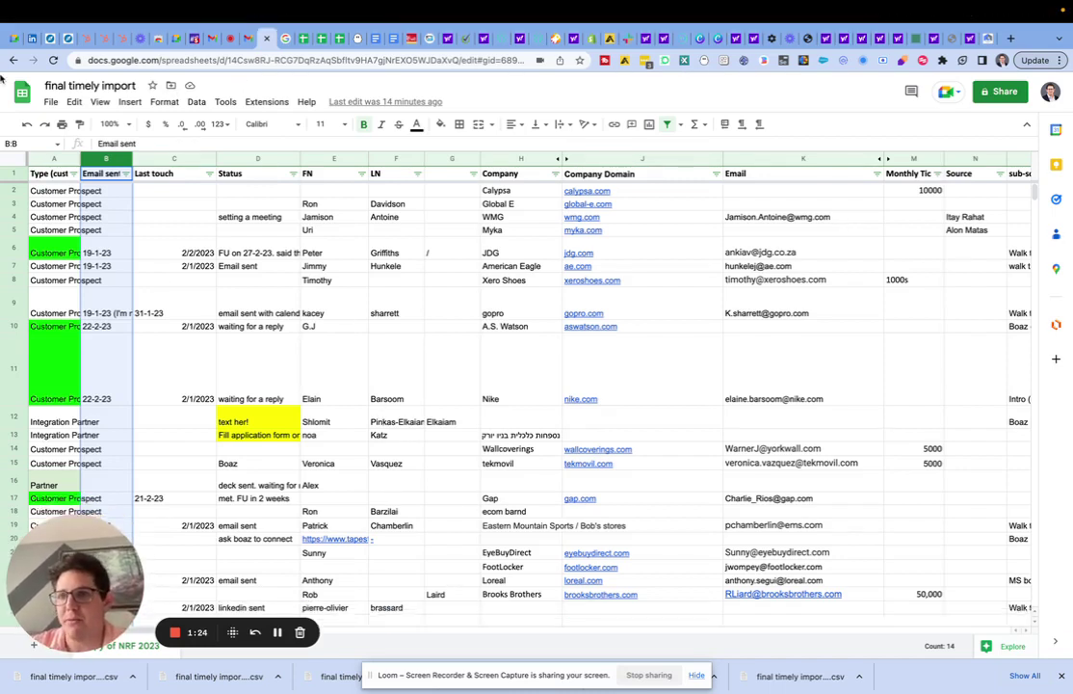
# Step: Download the sheet as a .csv file and return to the HubSpot import tab
pyautogui.click(50, 101)
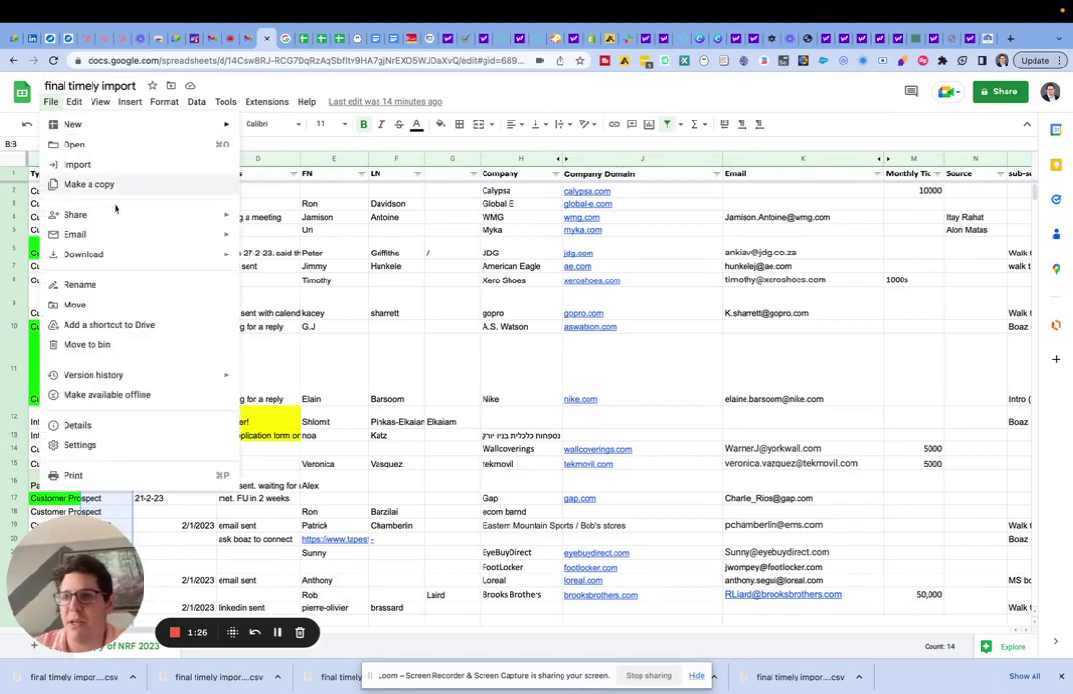
pyautogui.moveTo(173, 256)
pyautogui.click(299, 339)
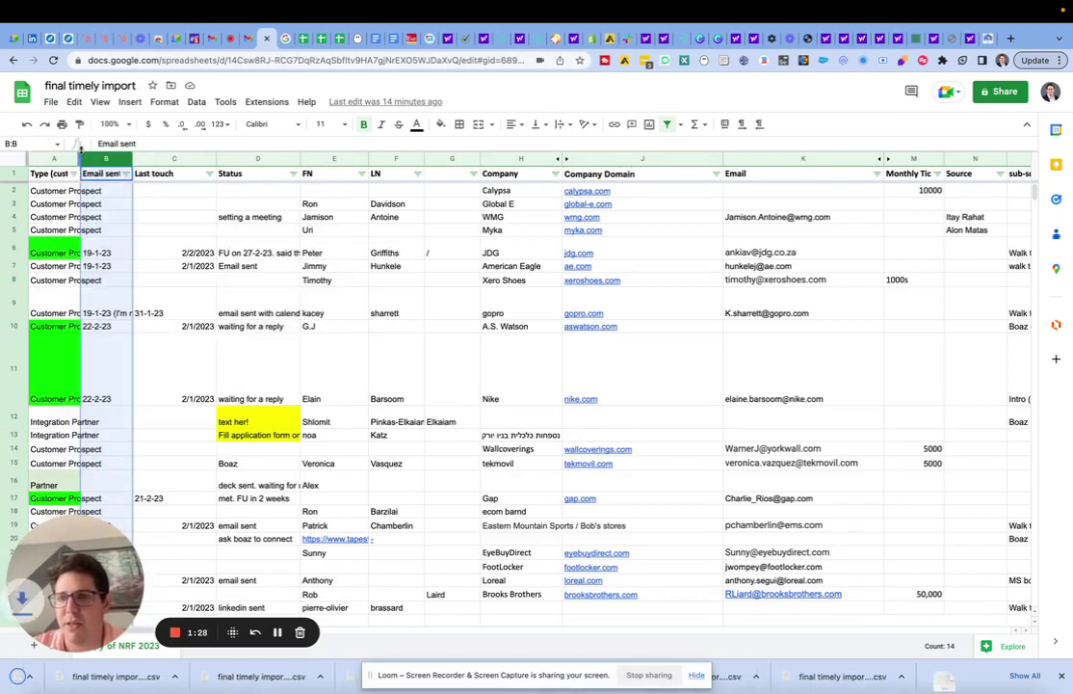
pyautogui.click(75, 39)
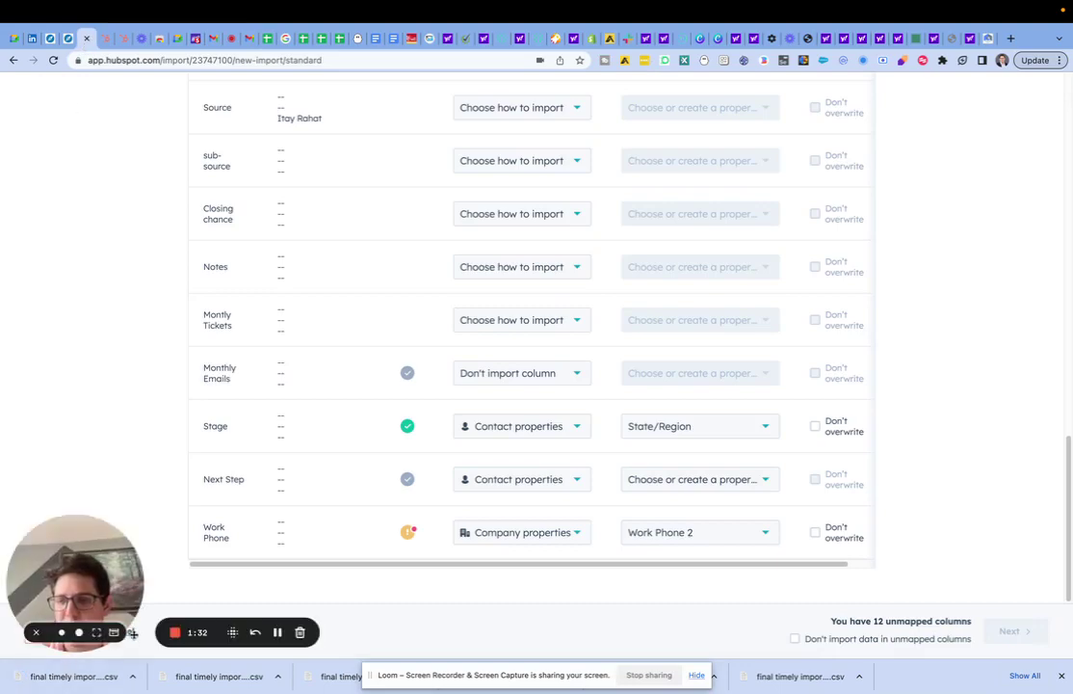
# Step: Abandon the current mapping and start a fresh import from a computer file
pyautogui.moveTo(88, 531); pyautogui.dragTo(89, 373)
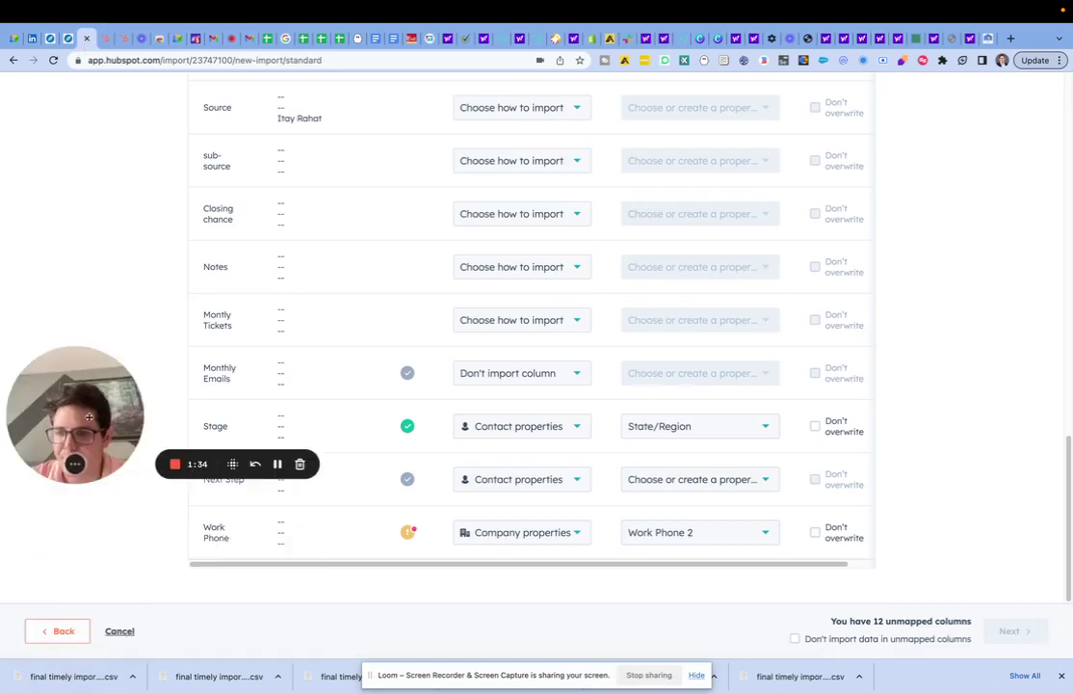
pyautogui.click(119, 631)
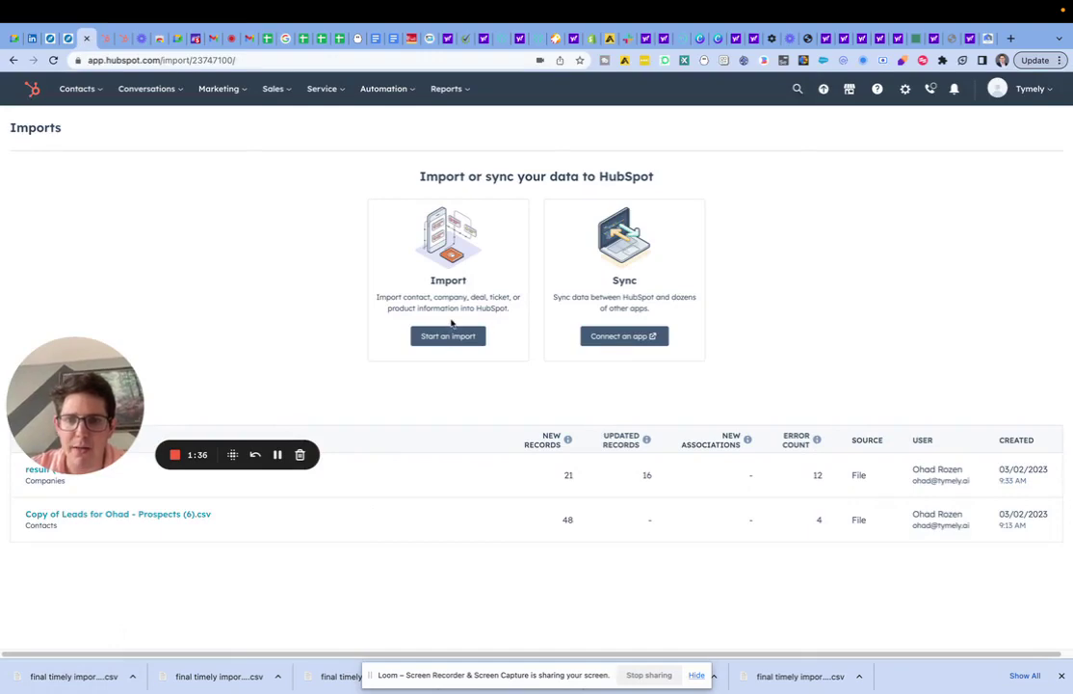
pyautogui.click(447, 337)
pyautogui.click(448, 319)
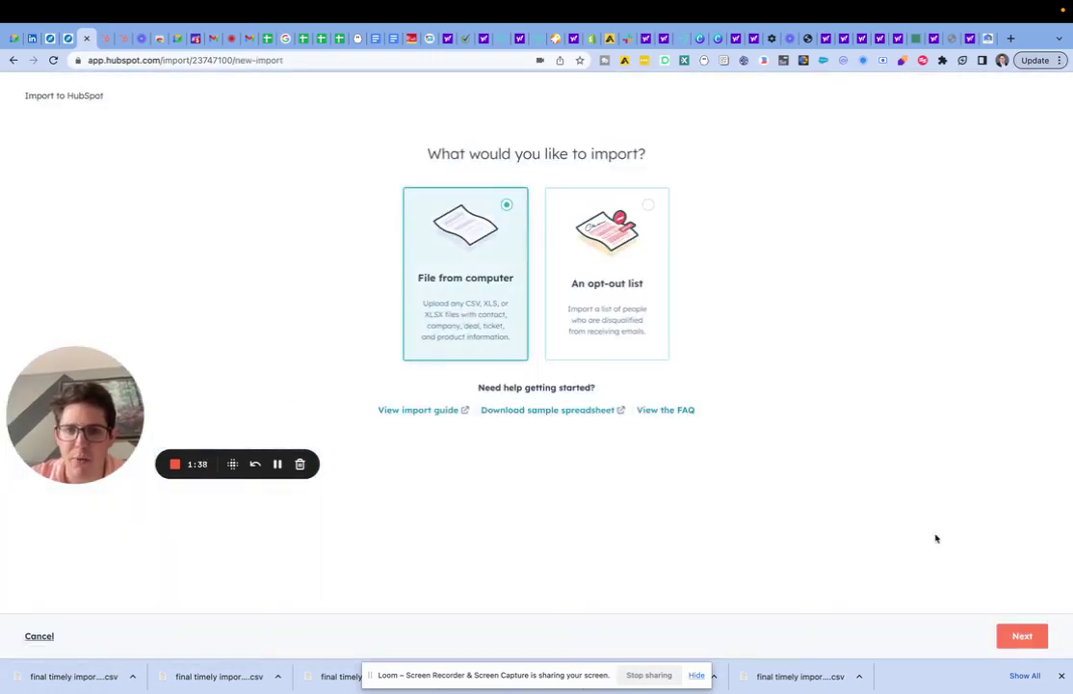
pyautogui.click(1045, 638)
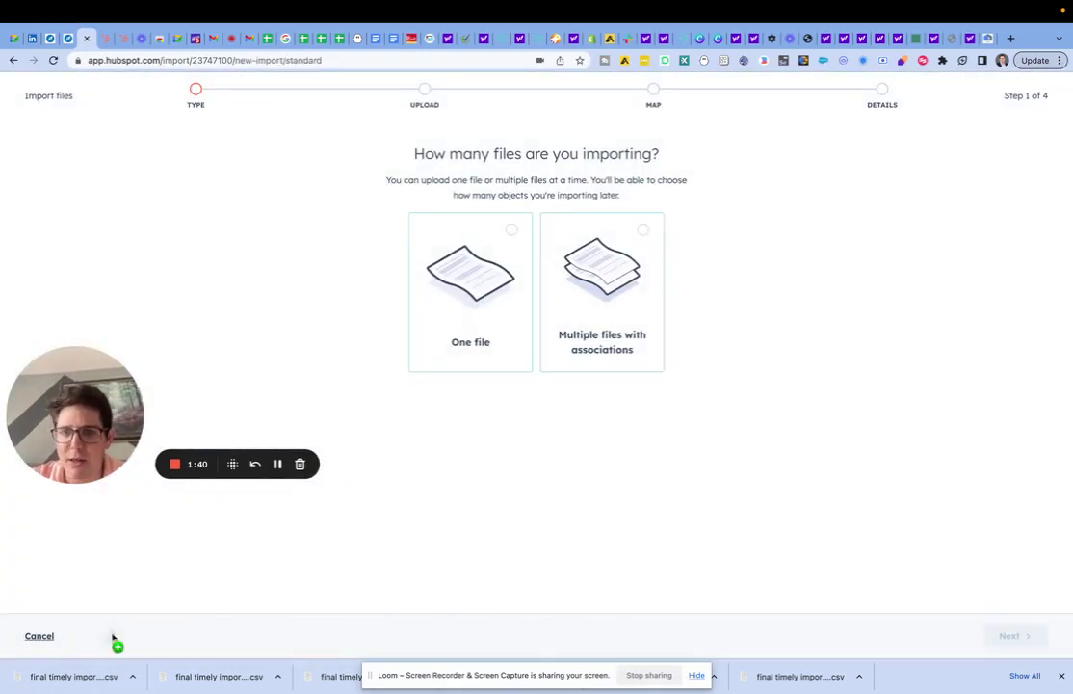
# Step: Choose one file with multiple object types and tick Companies
pyautogui.click(495, 332)
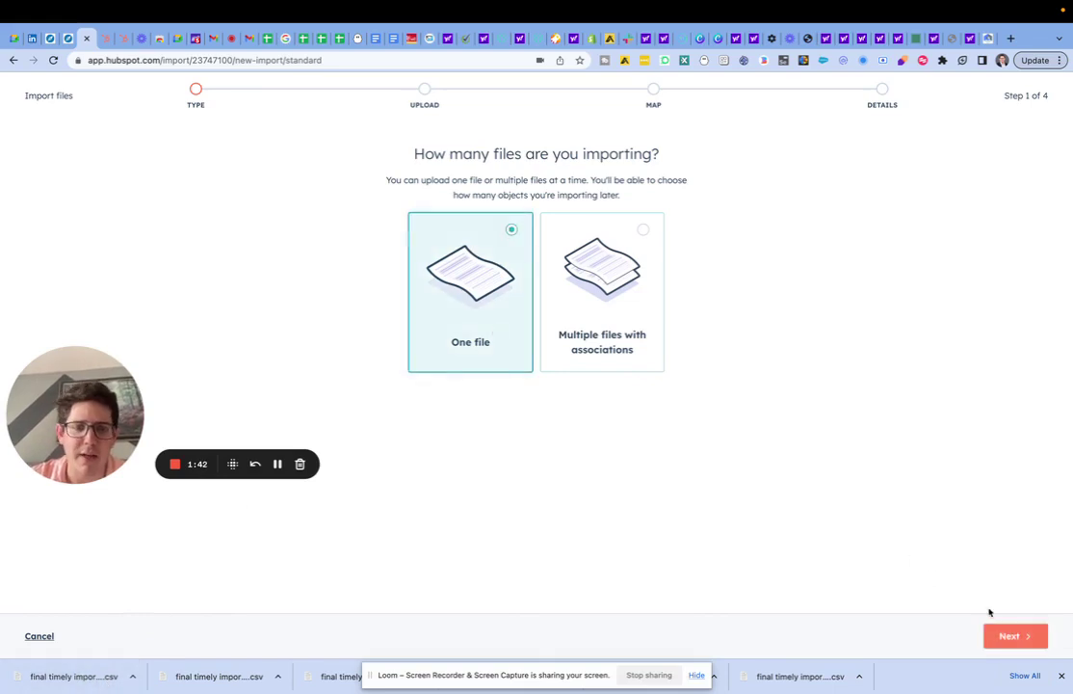
pyautogui.click(993, 637)
pyautogui.click(585, 349)
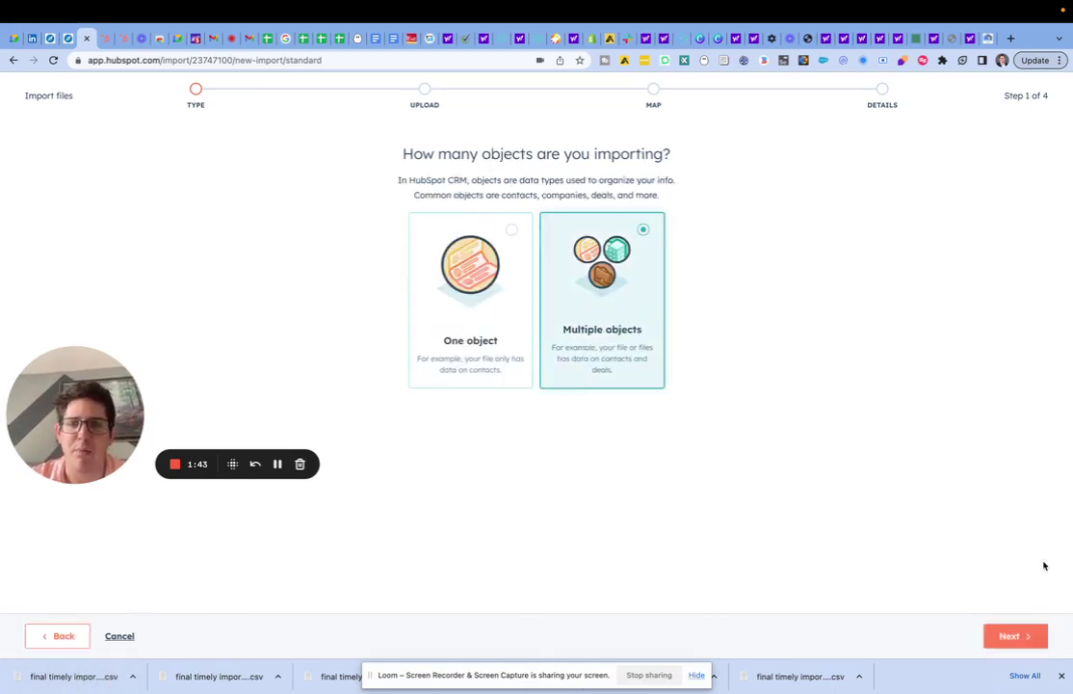
pyautogui.click(1007, 634)
pyautogui.click(293, 257)
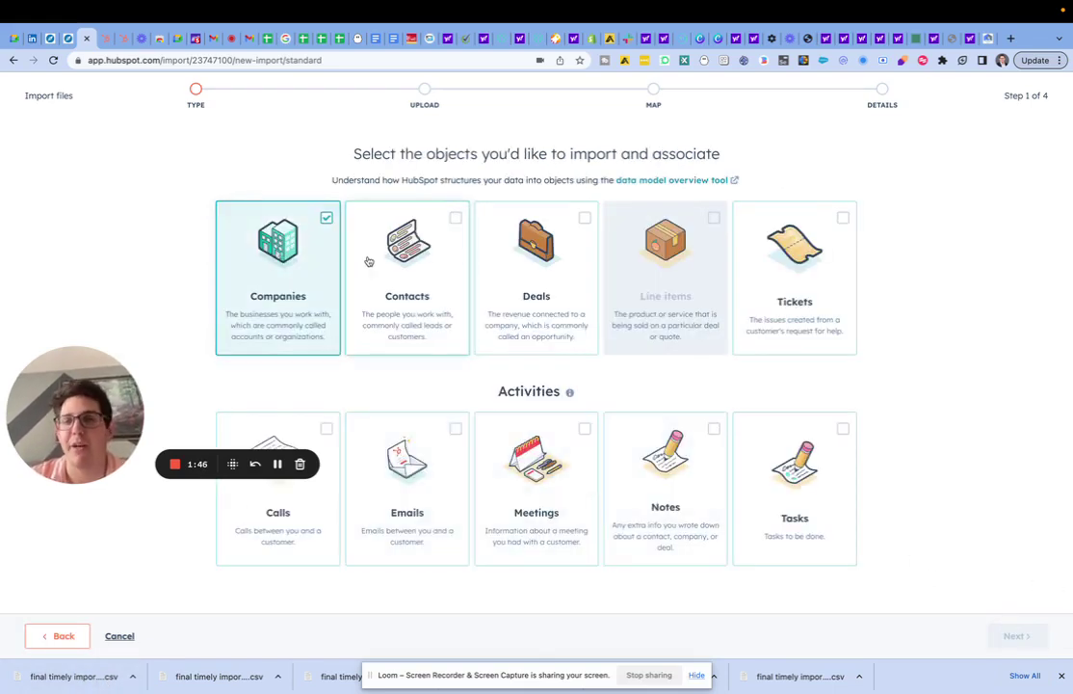
# Step: Add Contacts and Notes to Companies and advance to the Upload your files step
pyautogui.click(367, 261)
pyautogui.click(673, 493)
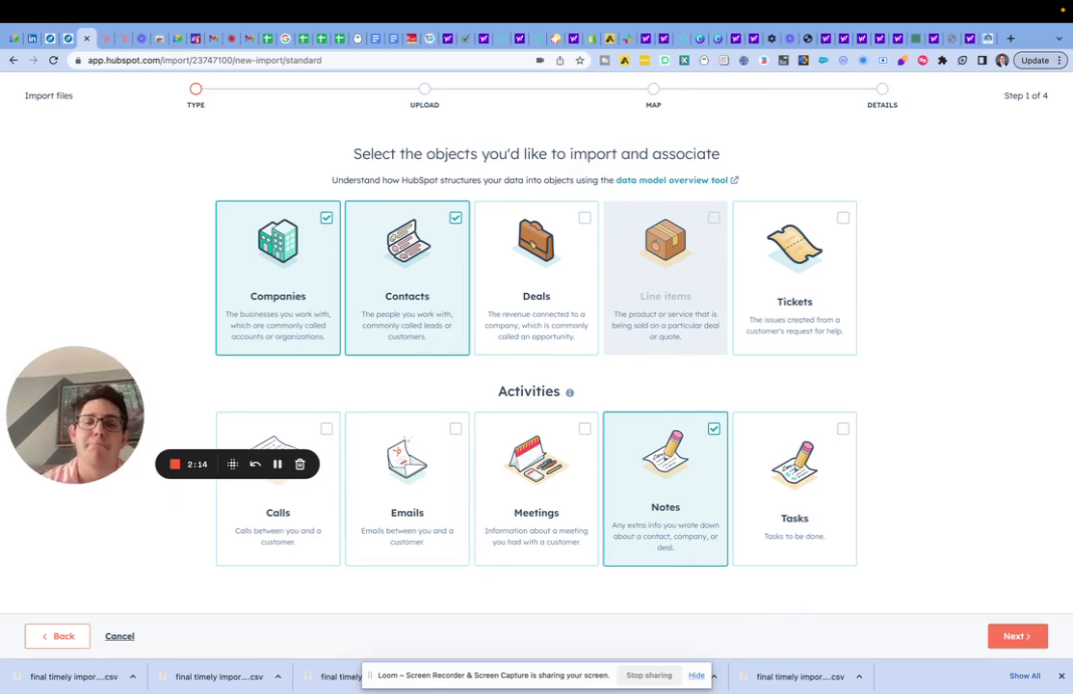
pyautogui.click(1016, 628)
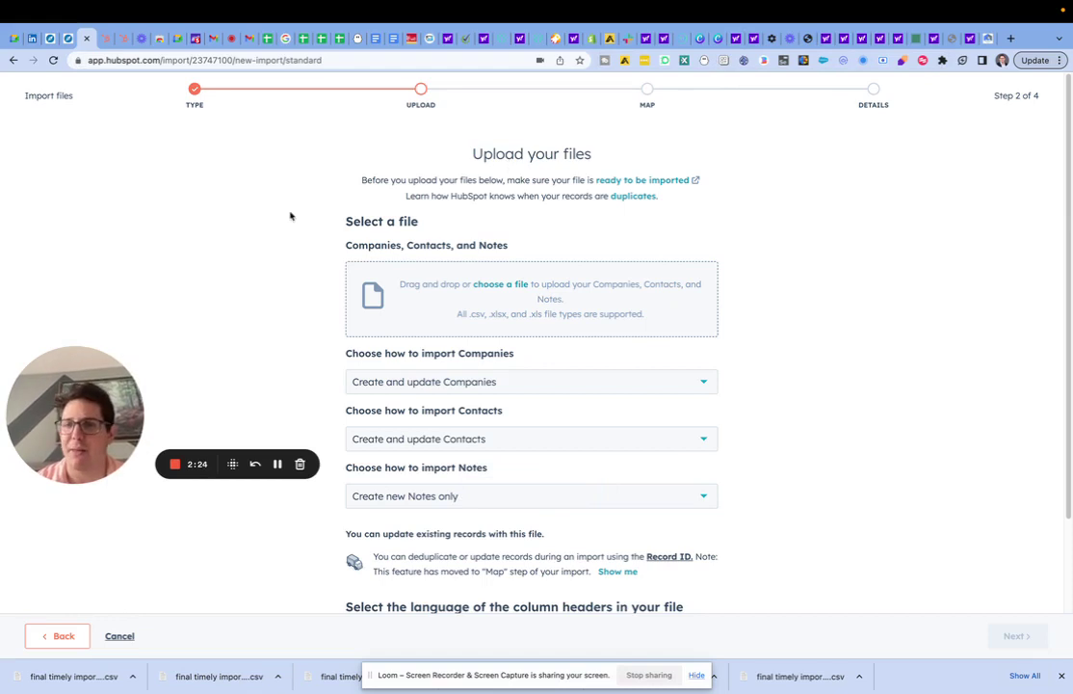
# Step: Drop the leads CSV into the upload zone, advance to Map, and review the Contact requirements
pyautogui.moveTo(68, 675); pyautogui.dragTo(434, 292)
pyautogui.click(1019, 637)
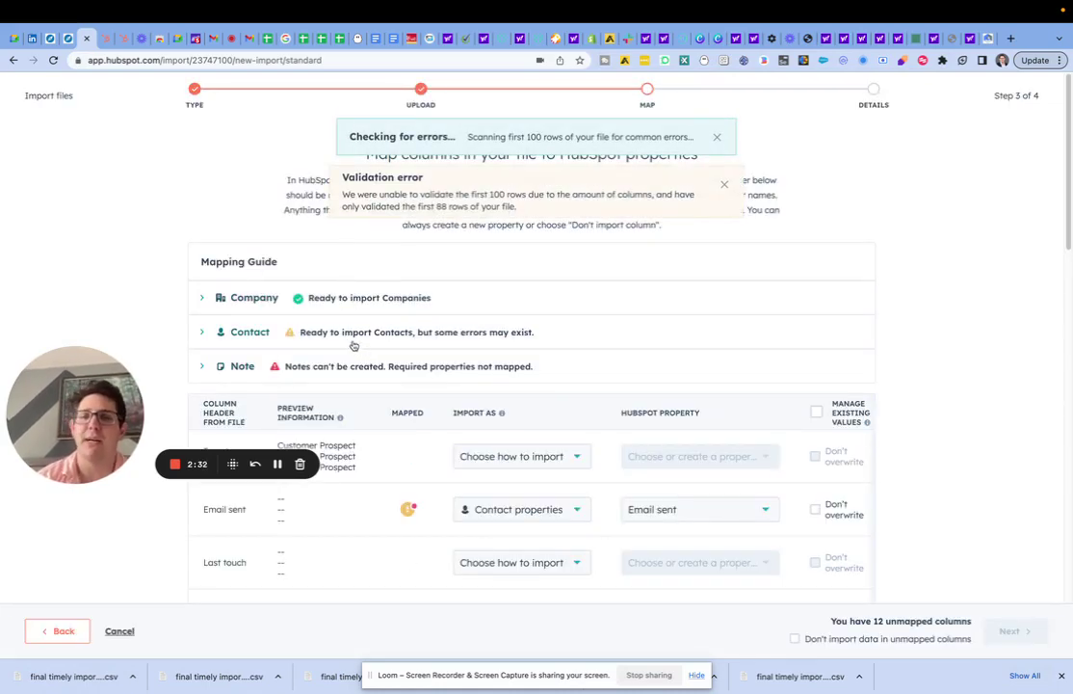
pyautogui.click(351, 344)
pyautogui.scroll(-2, 352, 342)
pyautogui.scroll(-2, 350, 342)
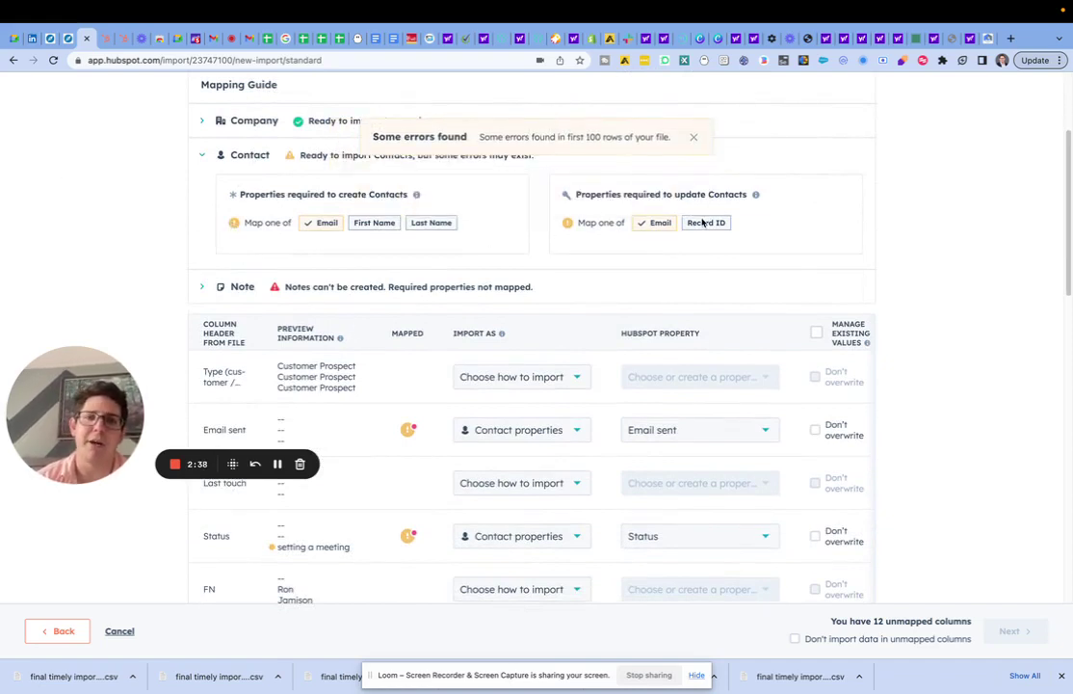
pyautogui.moveTo(758, 193)
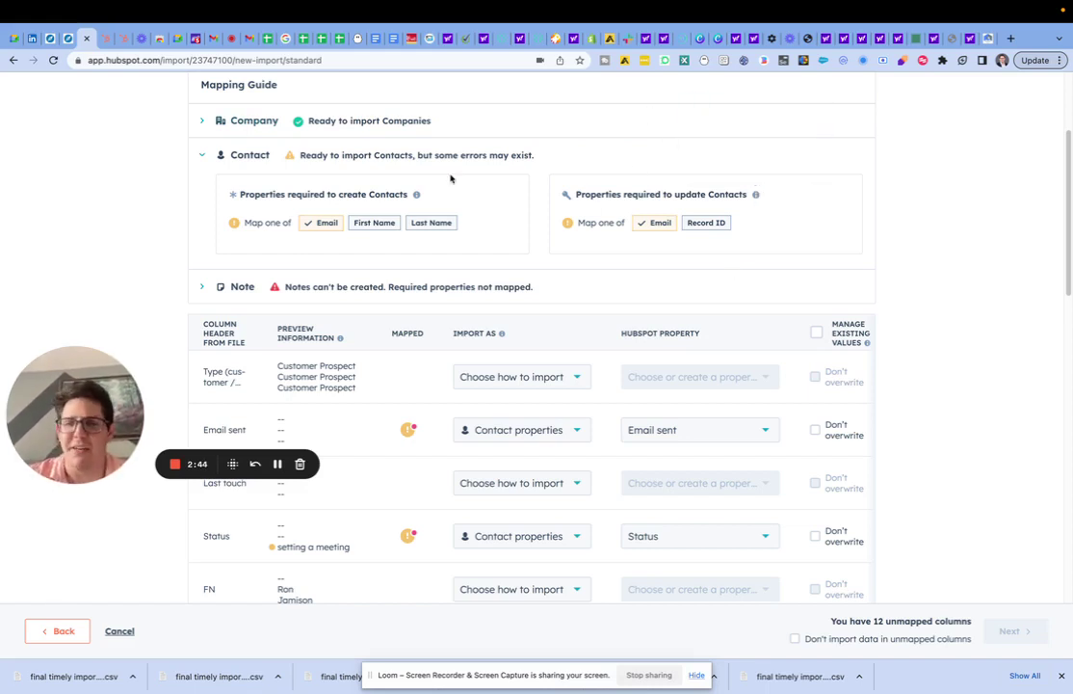
pyautogui.scroll(-1, 450, 178)
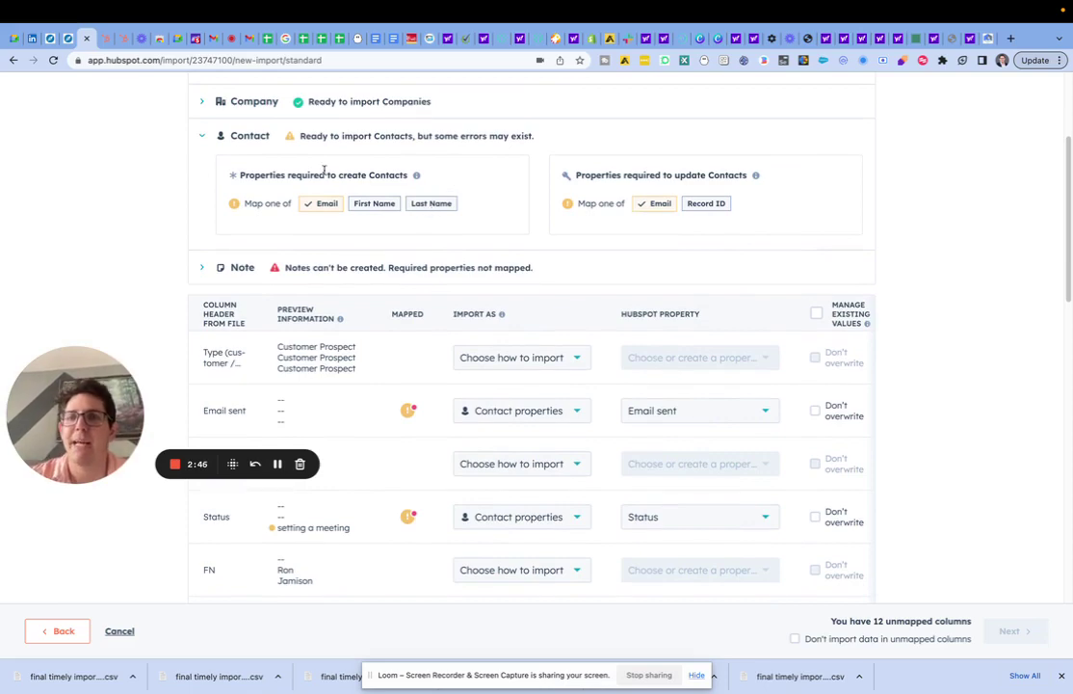
pyautogui.scroll(-2, 324, 171)
pyautogui.scroll(-10, 370, 298)
pyautogui.scroll(15, 371, 287)
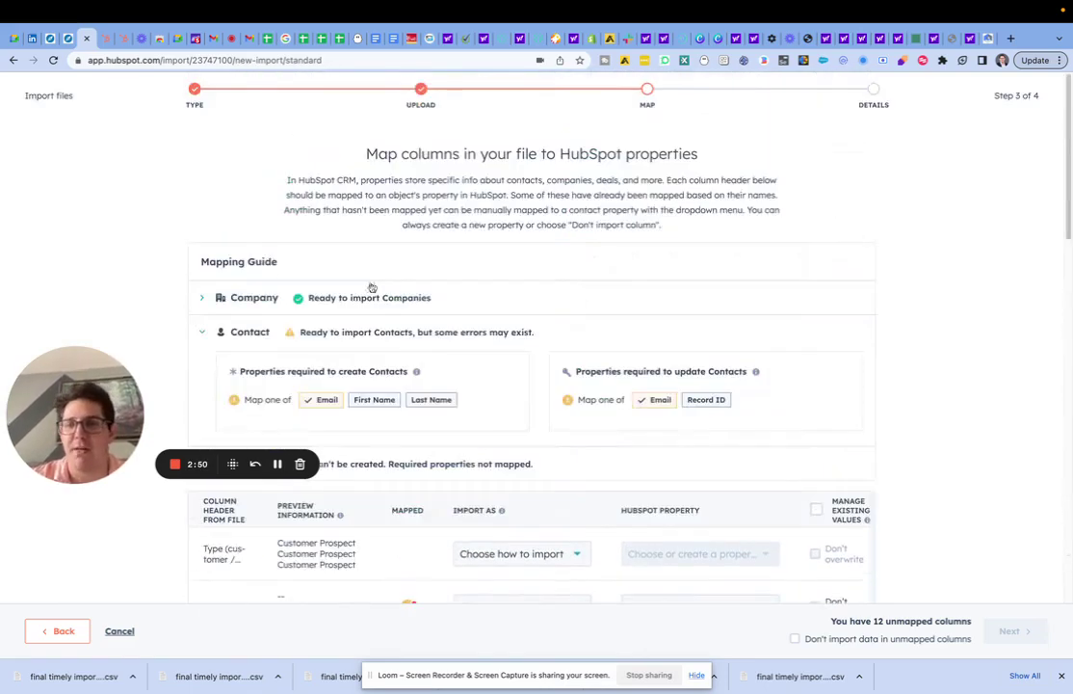
# Step: Import the Type column as company properties, trying Lifecycle Stage and reviewing its errors
pyautogui.scroll(-5, 371, 286)
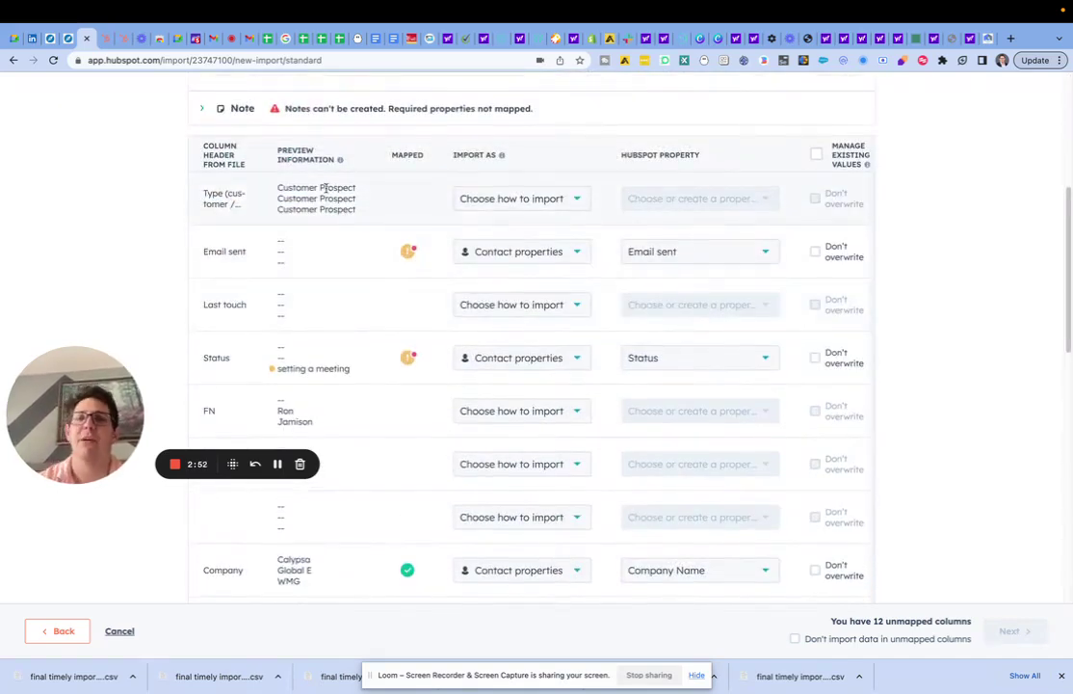
pyautogui.click(525, 199)
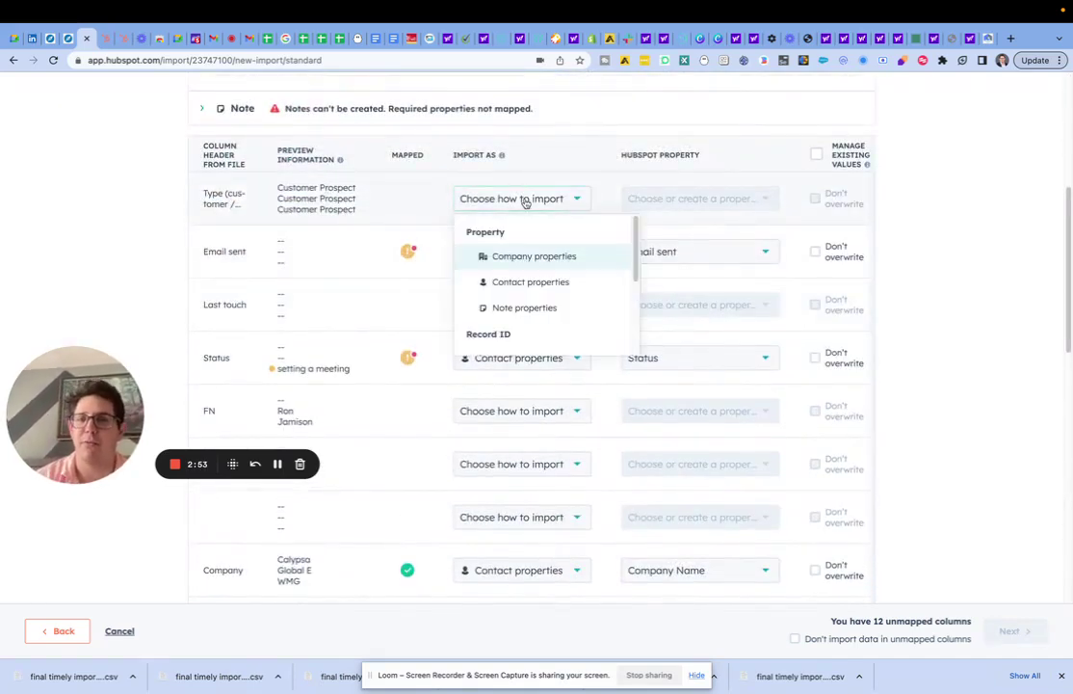
pyautogui.click(497, 258)
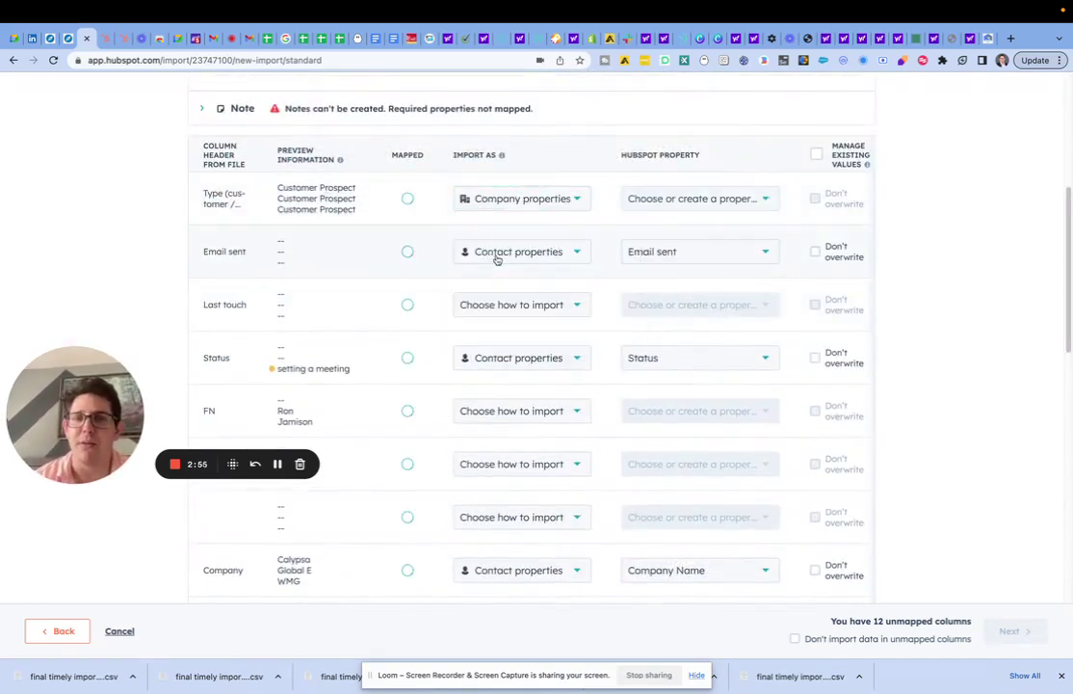
pyautogui.click(670, 197)
pyautogui.scroll(-3, 725, 332)
pyautogui.scroll(-5, 725, 330)
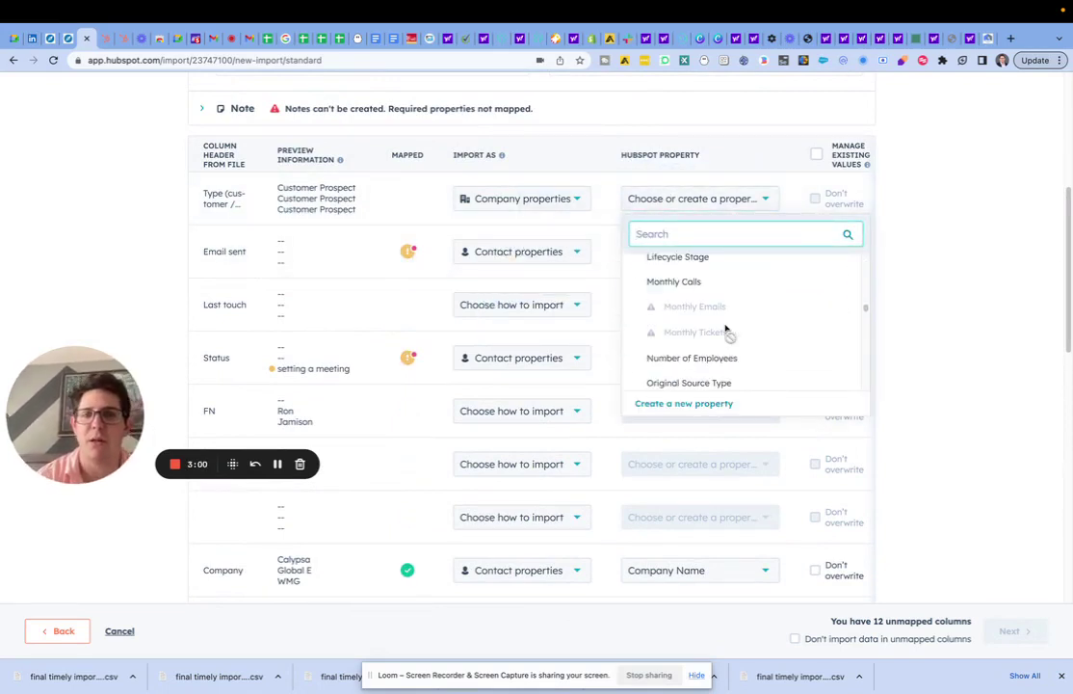
pyautogui.click(696, 262)
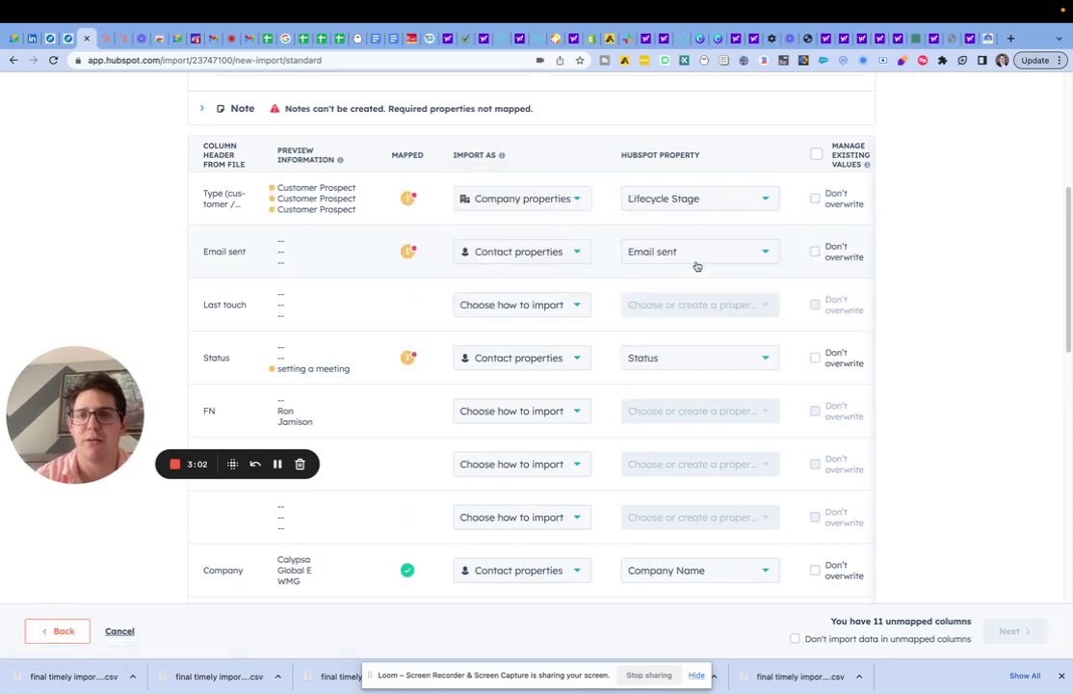
pyautogui.click(409, 197)
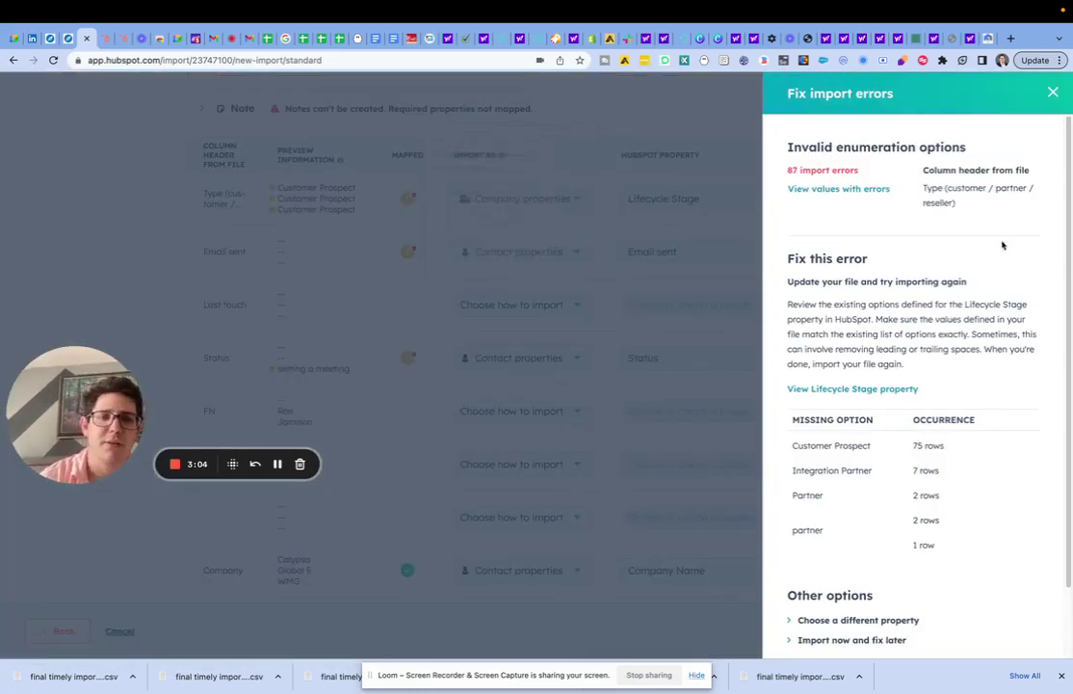
pyautogui.click(1053, 93)
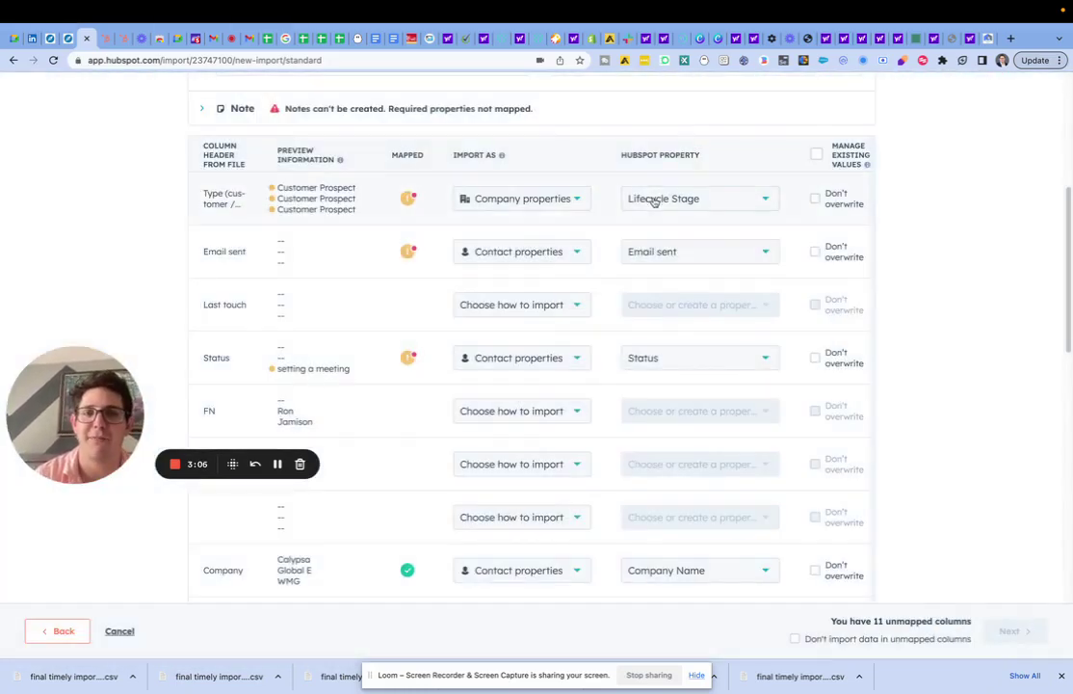
# Step: Remap the Type column to the company Type property via a 'type' search
pyautogui.click(653, 200)
pyautogui.write('sta')
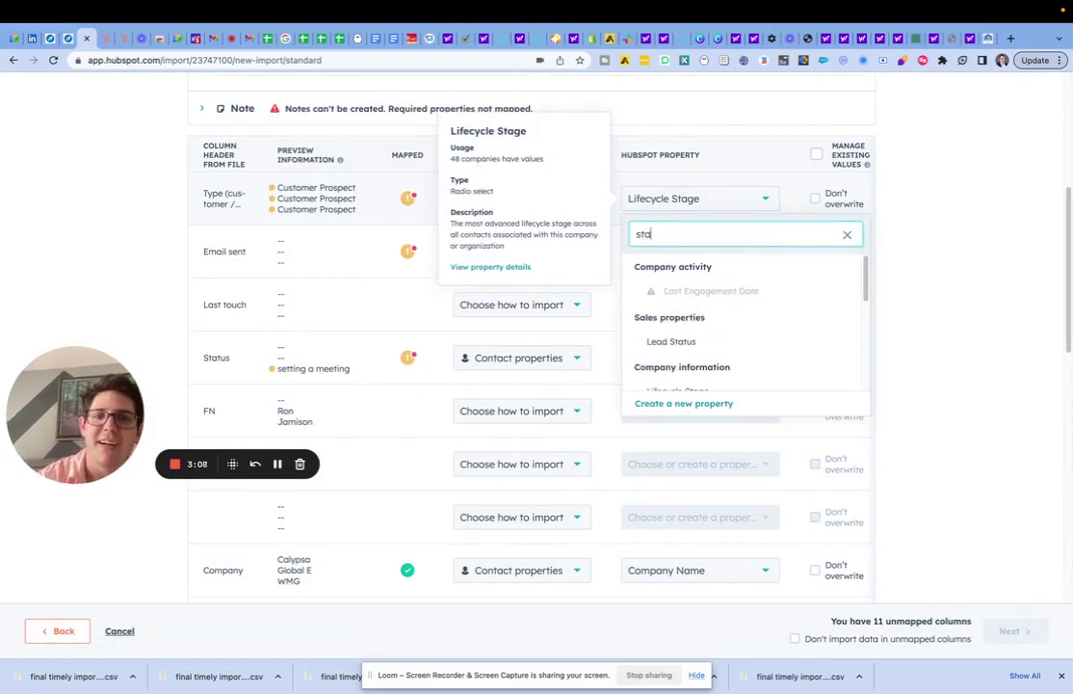
pyautogui.scroll(-2, 656, 328)
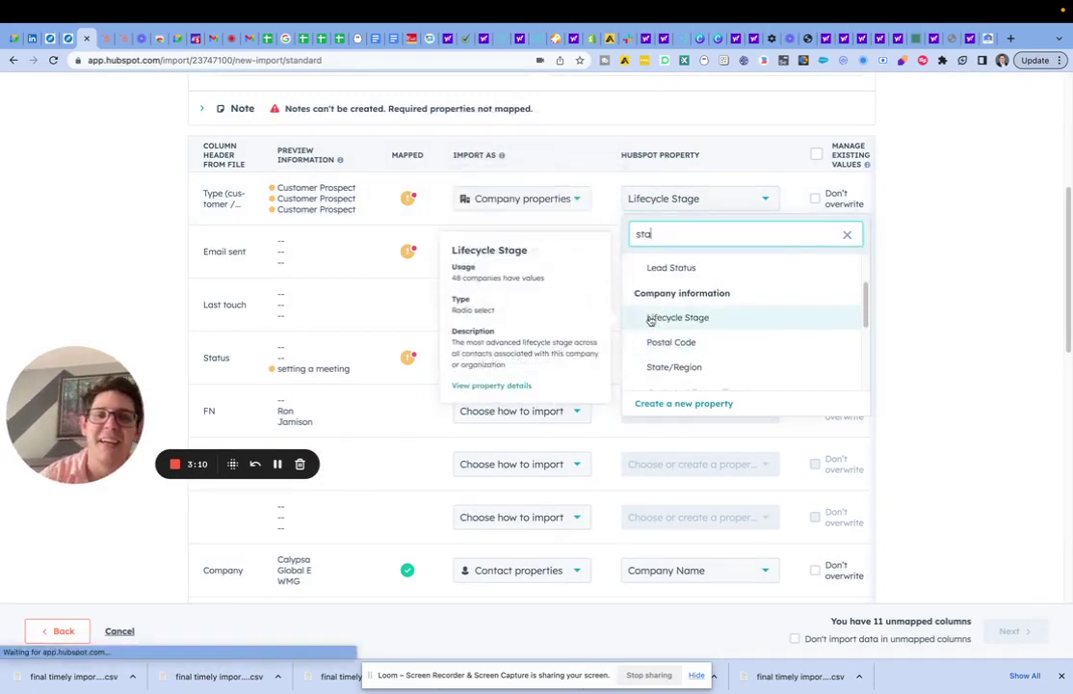
pyautogui.scroll(-2, 654, 324)
pyautogui.scroll(-2, 651, 320)
pyautogui.scroll(5, 650, 317)
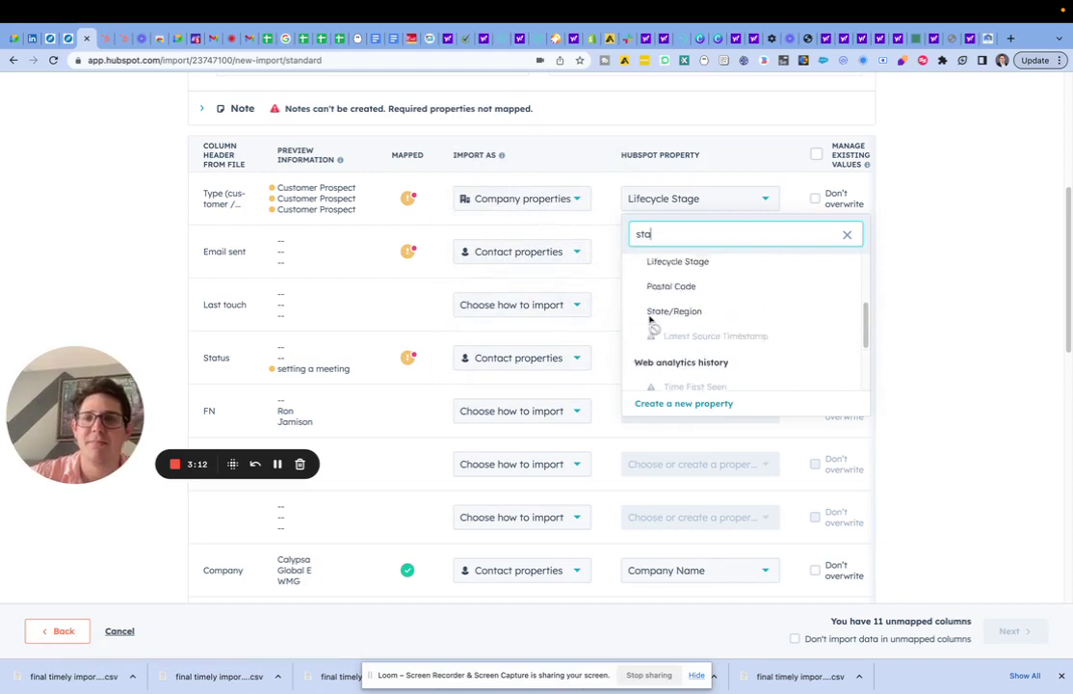
pyautogui.press('BackSpace')
pyautogui.press('BackSpace')
pyautogui.press('BackSpace')
pyautogui.write('type')
pyautogui.click(655, 316)
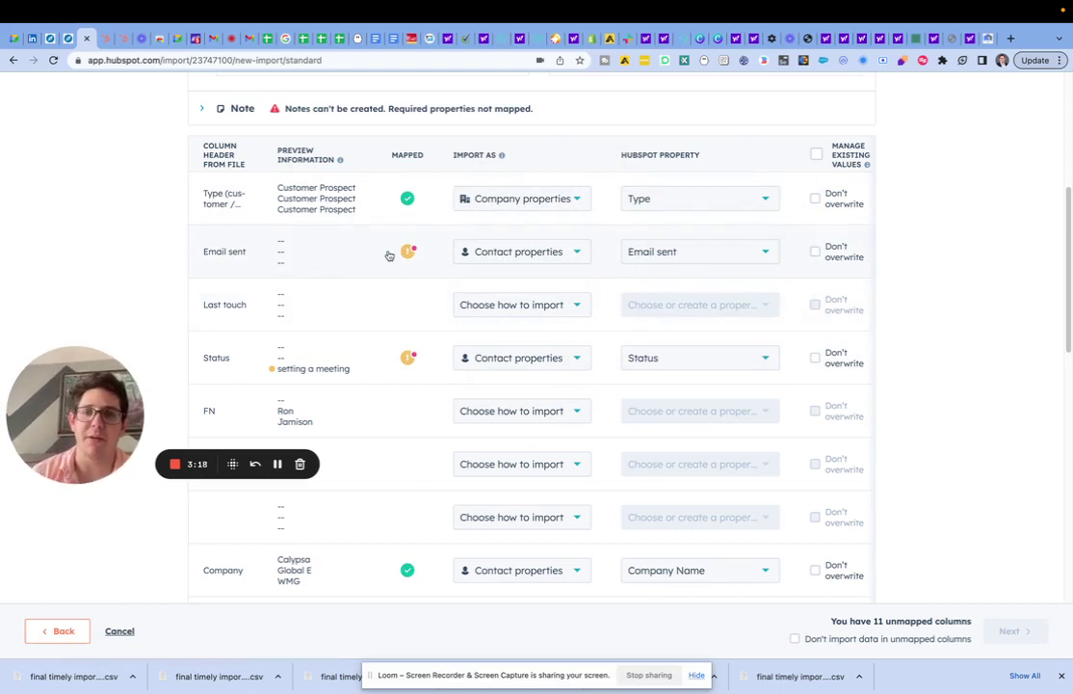
pyautogui.moveTo(706, 258)
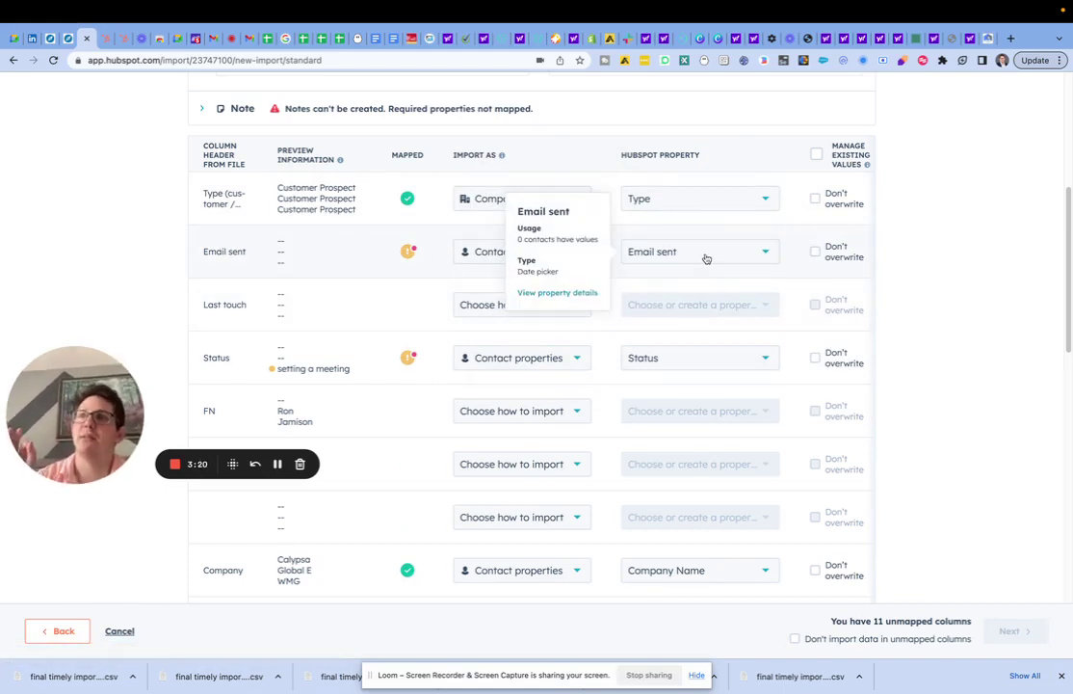
pyautogui.click(501, 305)
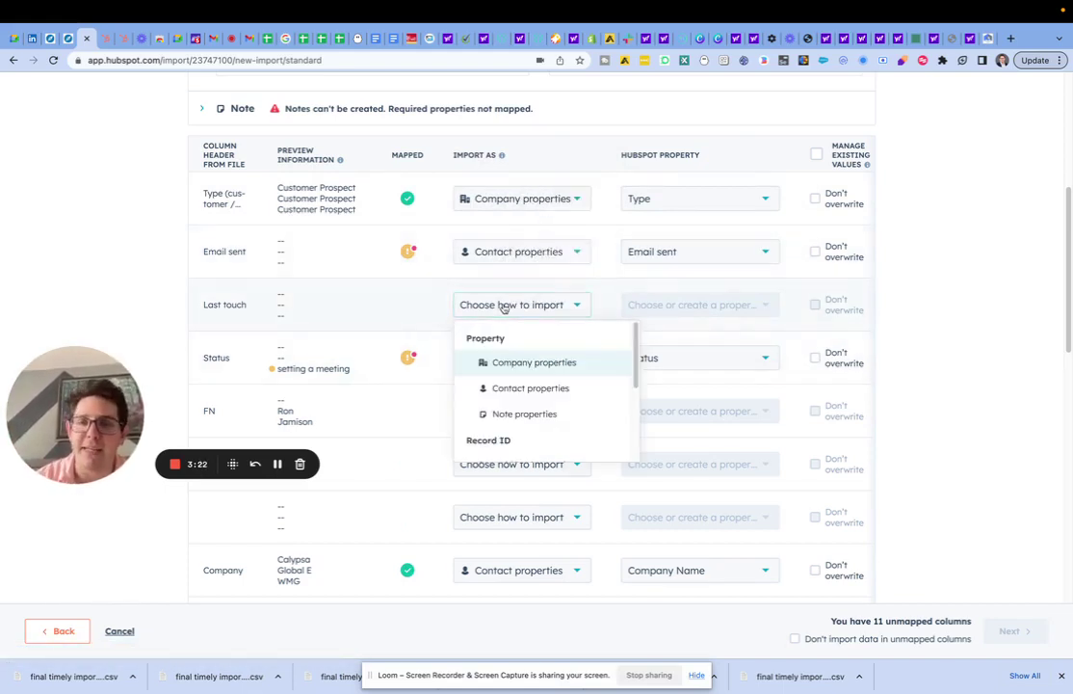
# Step: Import Last touch as a contact property mapped to Date
pyautogui.click(518, 364)
pyautogui.click(499, 308)
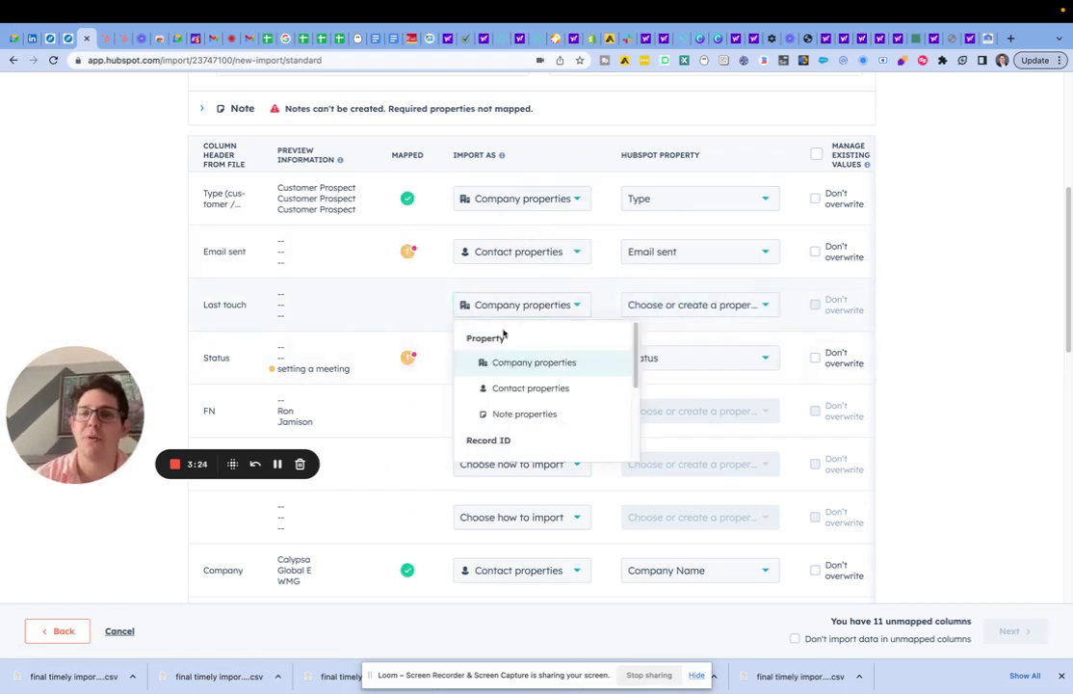
pyautogui.click(520, 389)
pyautogui.click(674, 310)
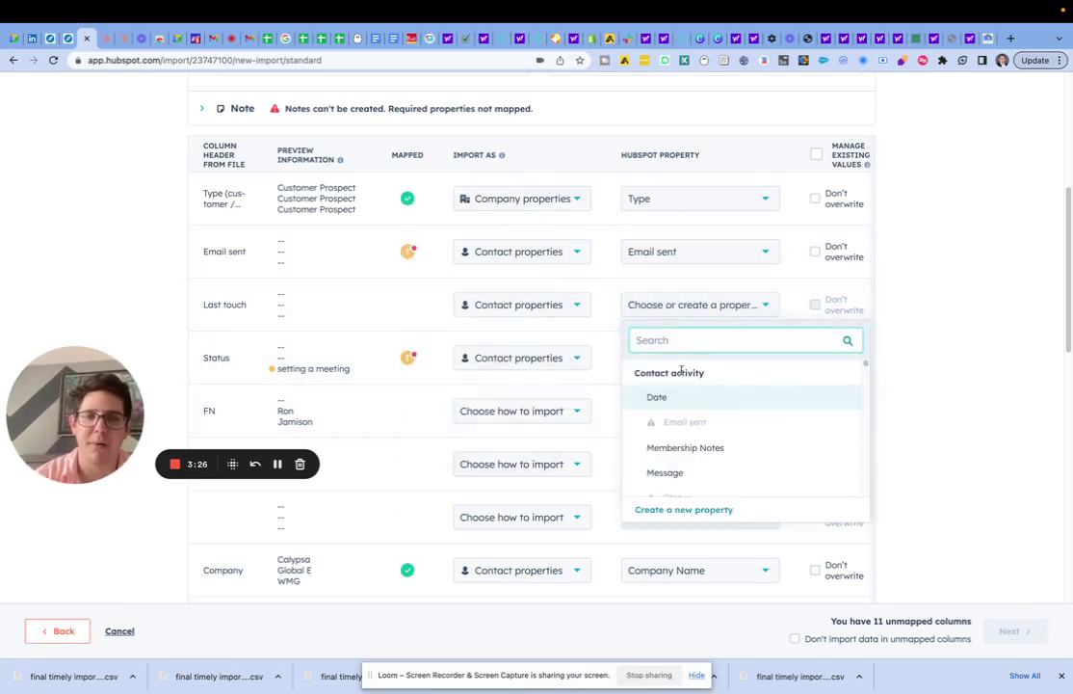
pyautogui.moveTo(674, 395)
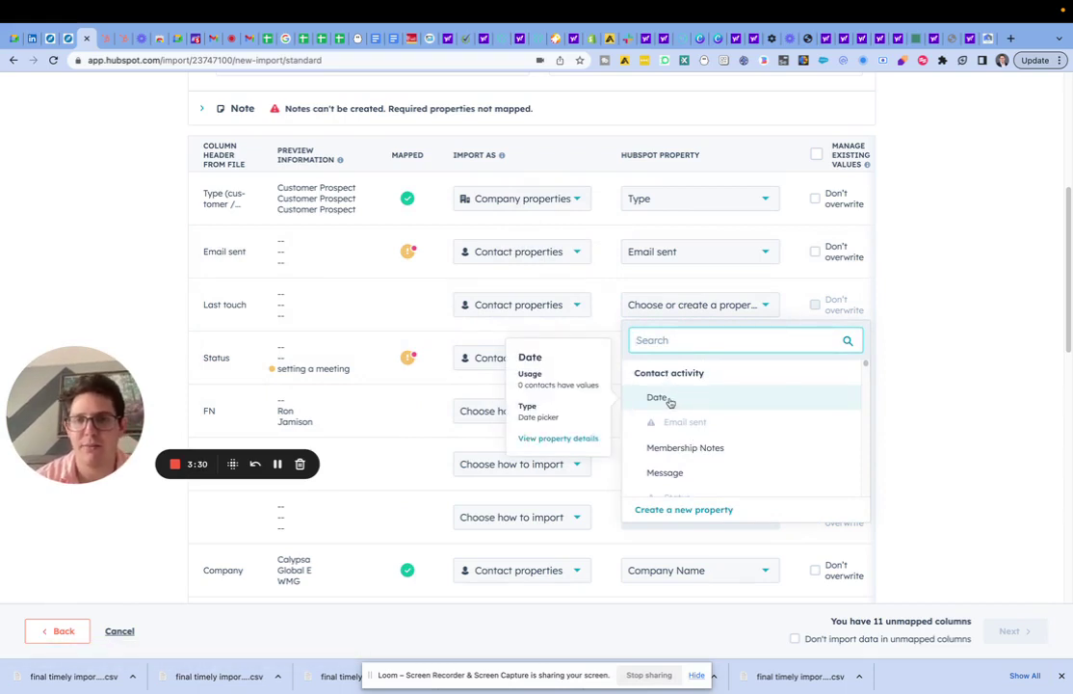
pyautogui.click(671, 398)
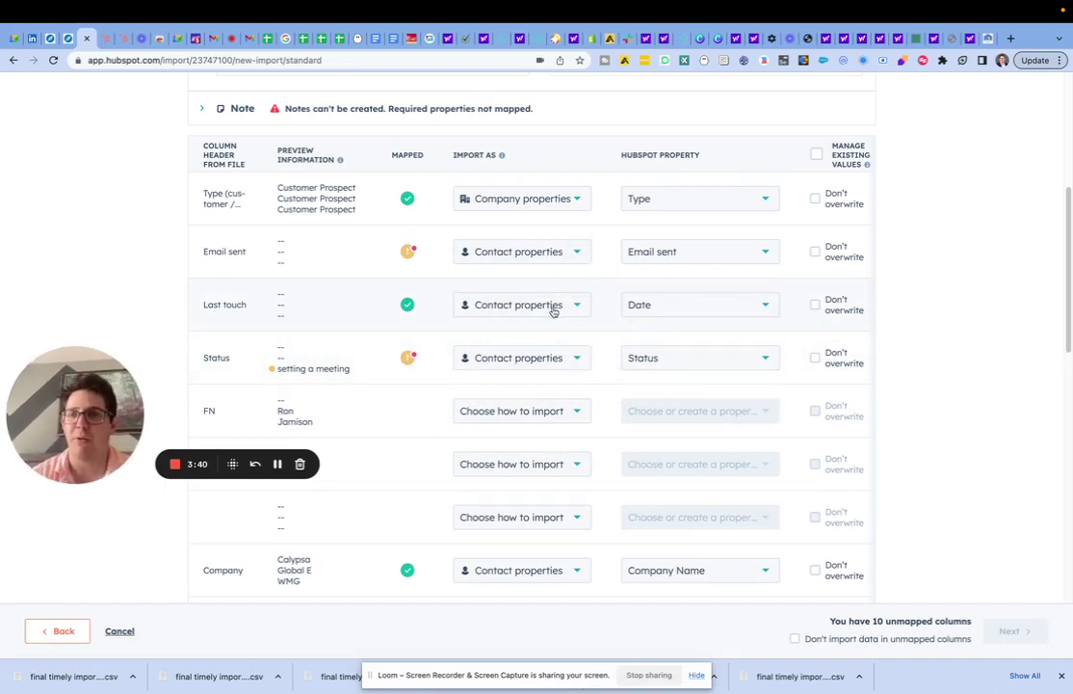
pyautogui.moveTo(699, 304)
pyautogui.scroll(-1, 698, 303)
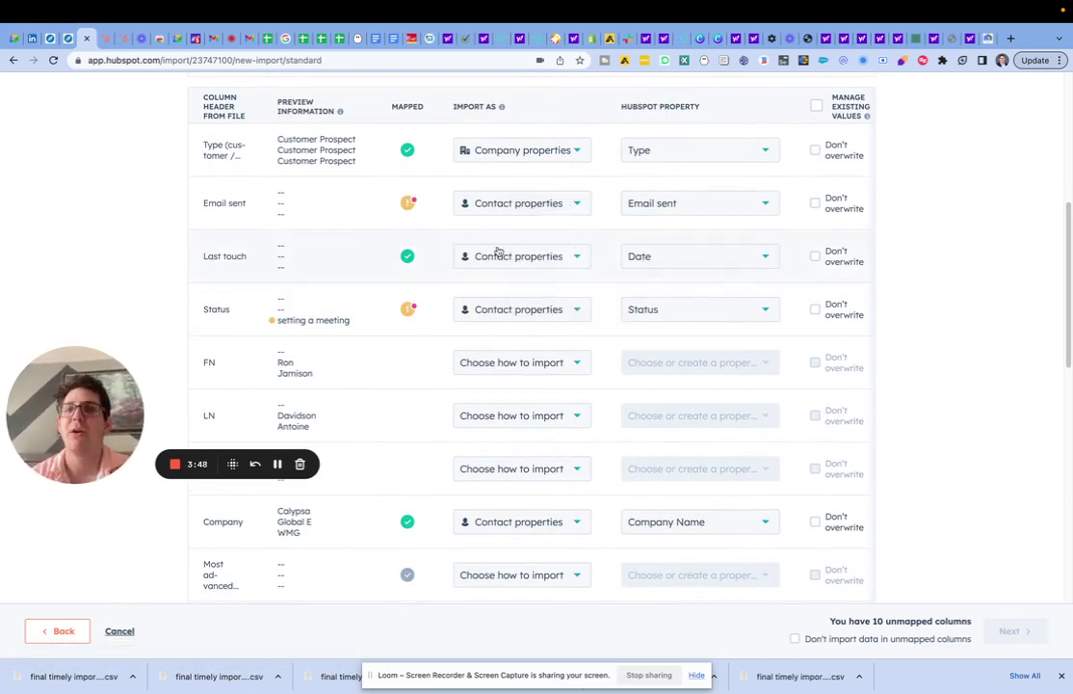
# Step: Reconfirm Date as the property for the Last touch column
pyautogui.click(674, 269)
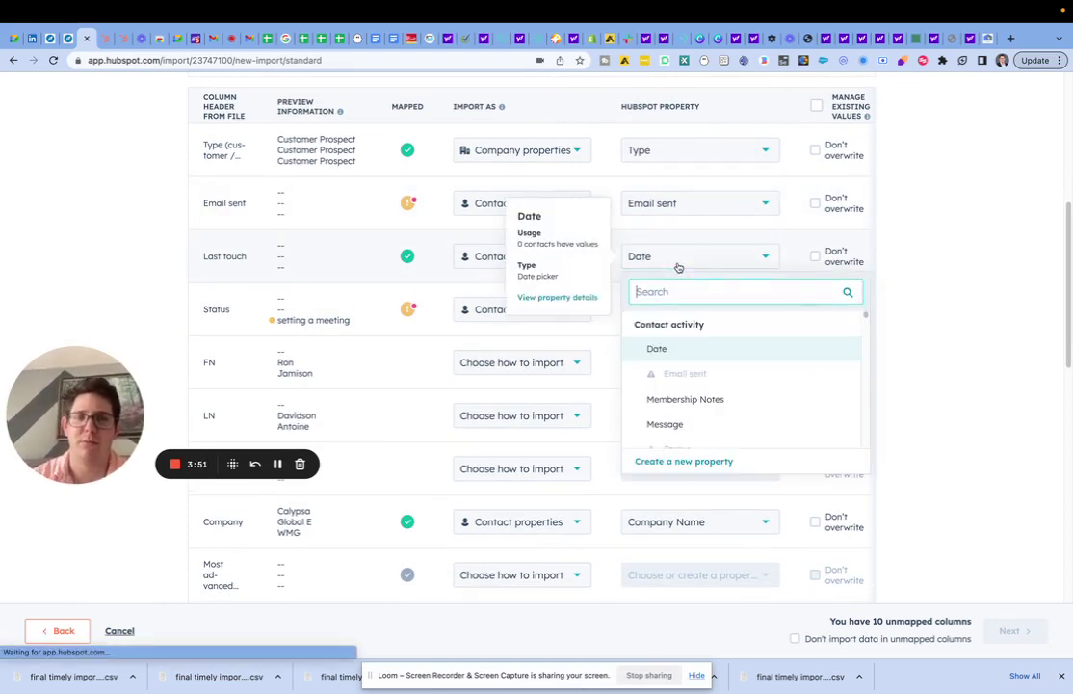
pyautogui.click(674, 350)
pyautogui.moveTo(643, 269)
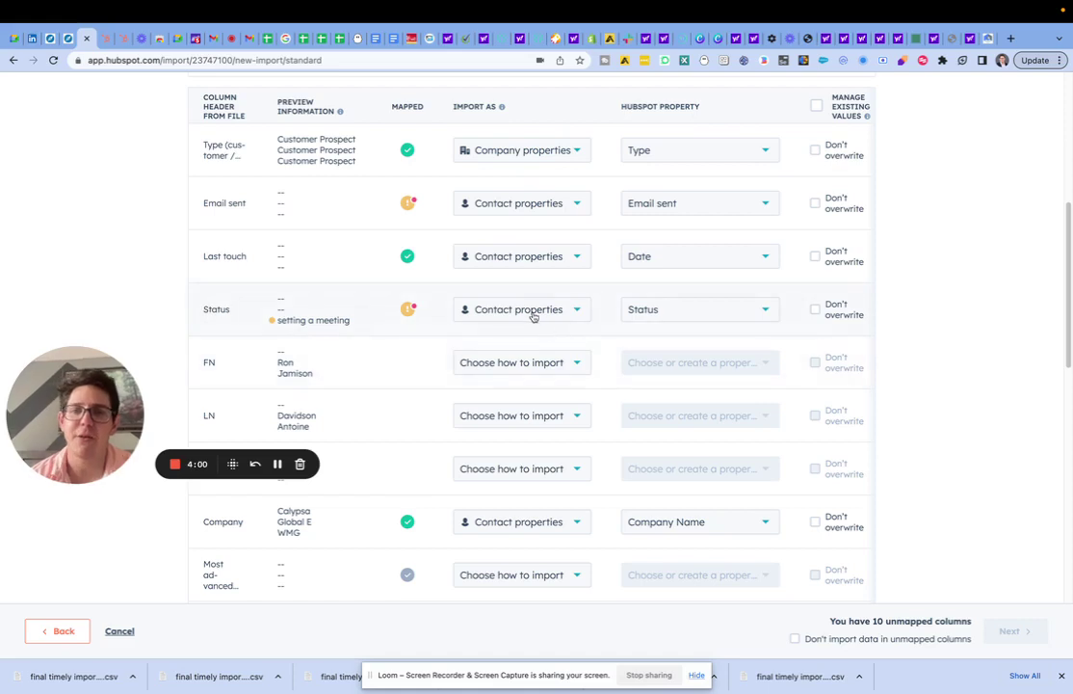
pyautogui.moveTo(654, 314)
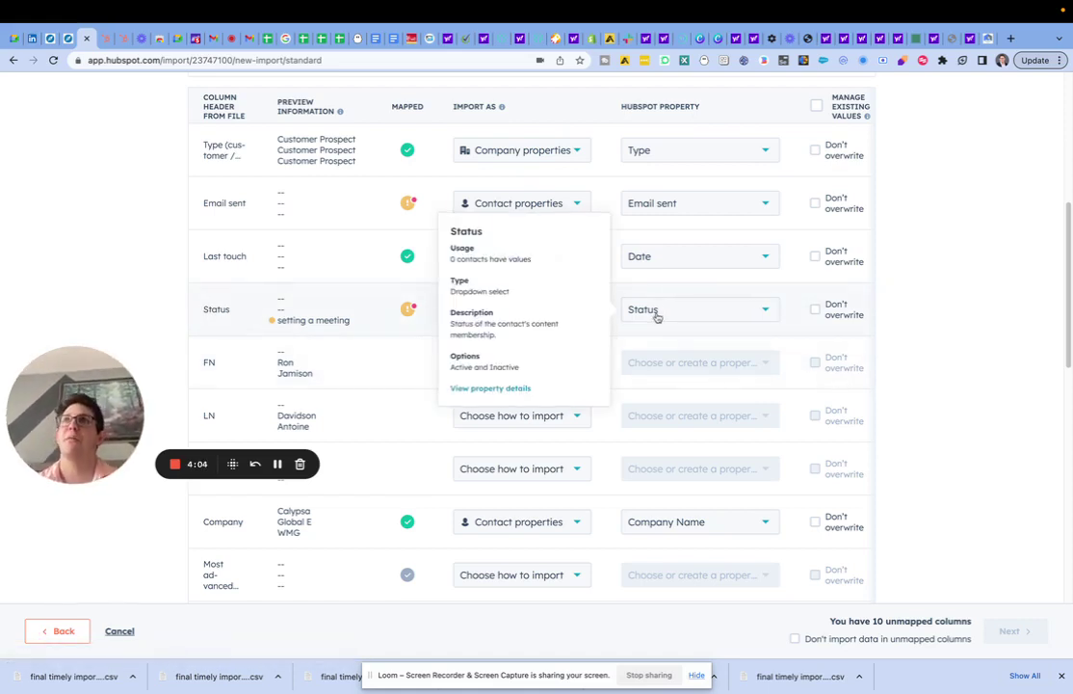
# Step: Map the Status column to the Membership Notes contact property
pyautogui.click(656, 314)
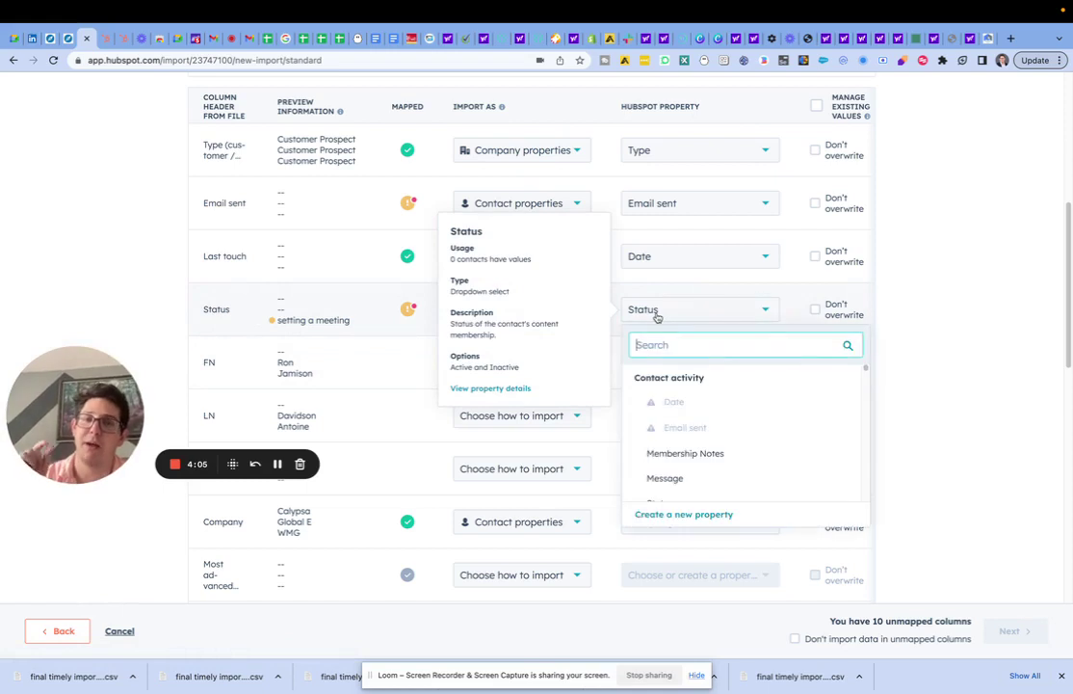
pyautogui.click(706, 441)
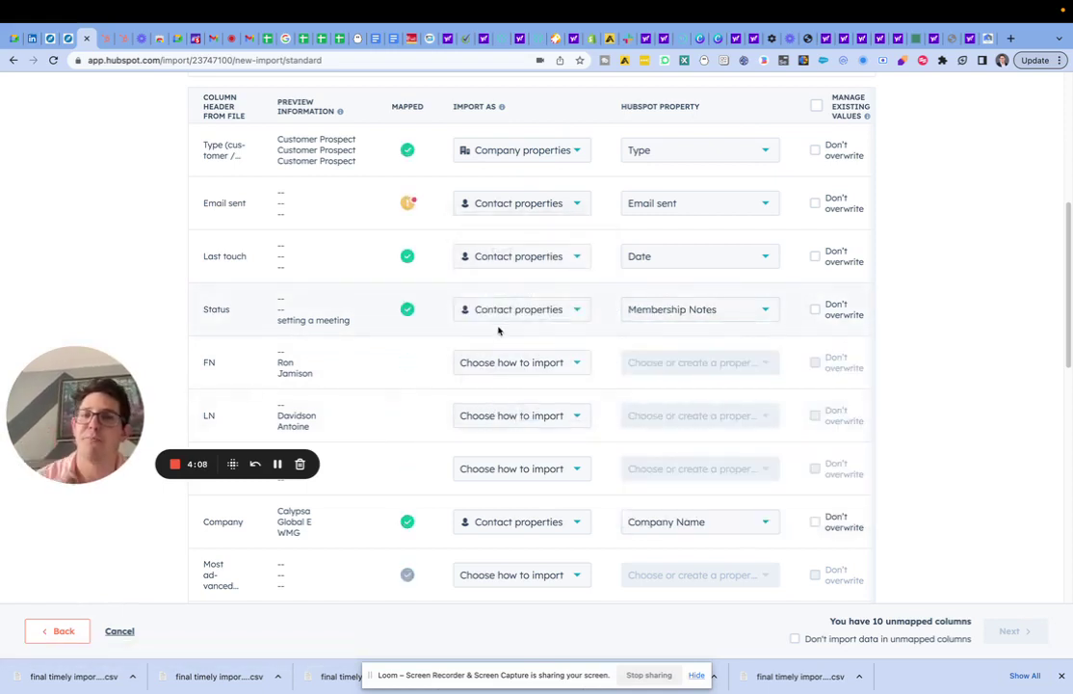
pyautogui.scroll(-1, 499, 333)
pyautogui.click(497, 343)
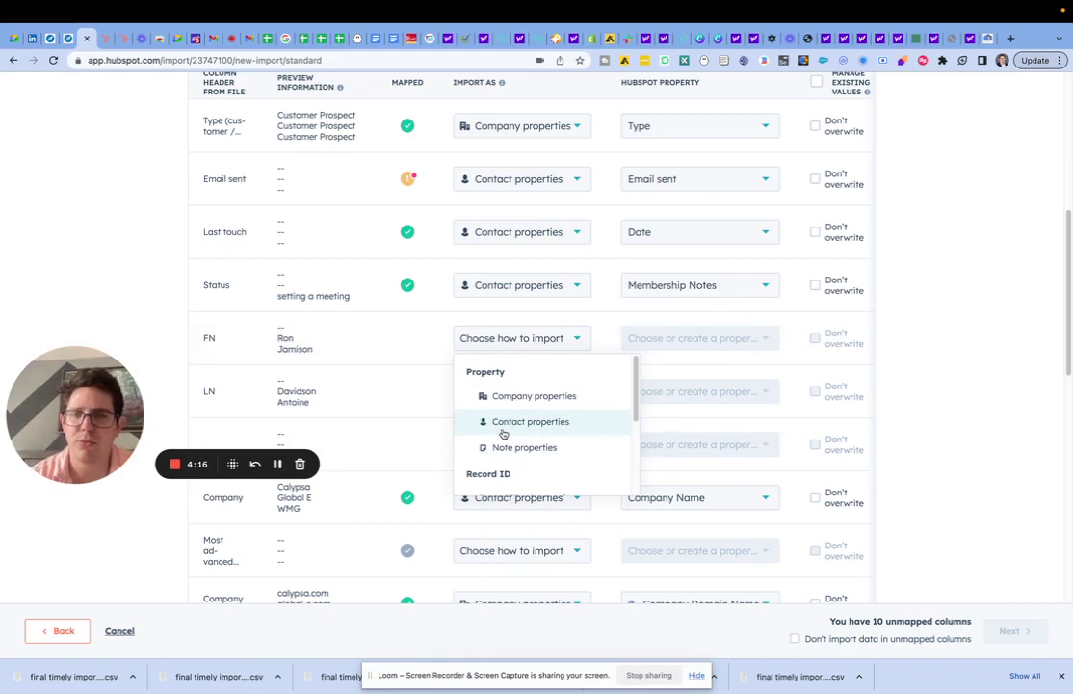
# Step: Import FN as a contact property mapped to First Name
pyautogui.click(503, 429)
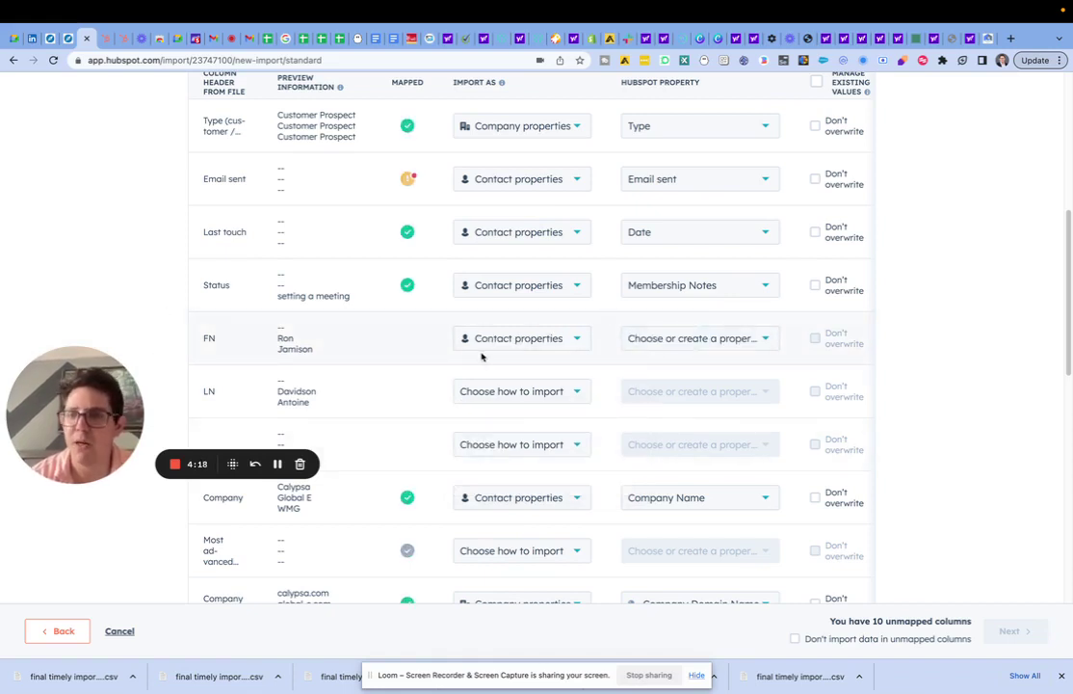
pyautogui.scroll(-3, 482, 357)
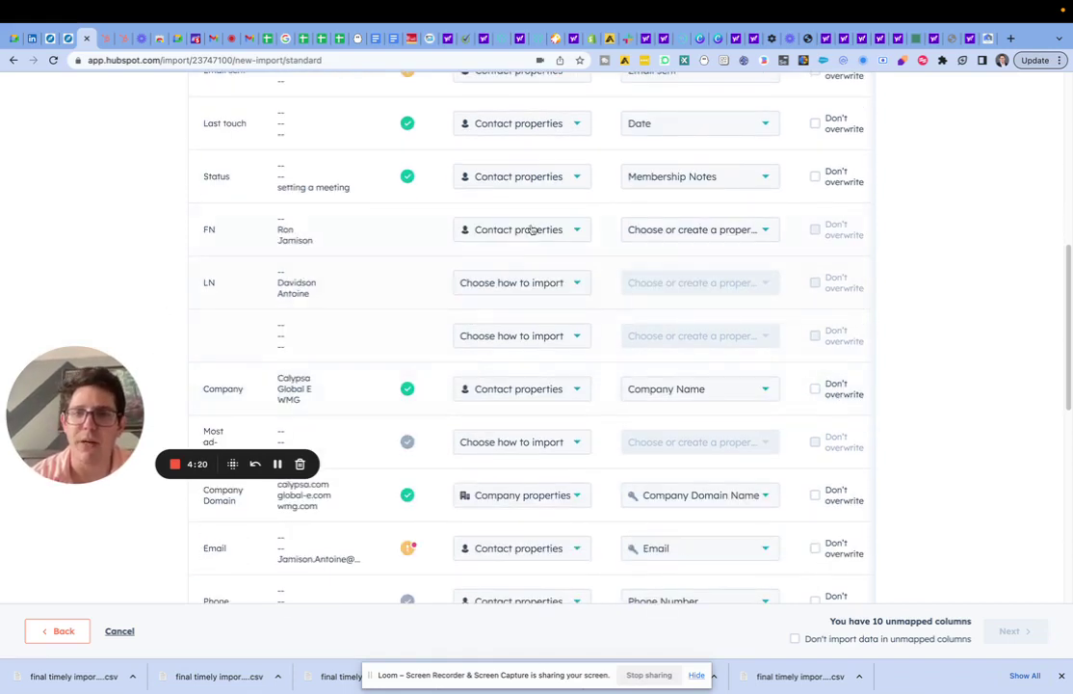
pyautogui.click(674, 236)
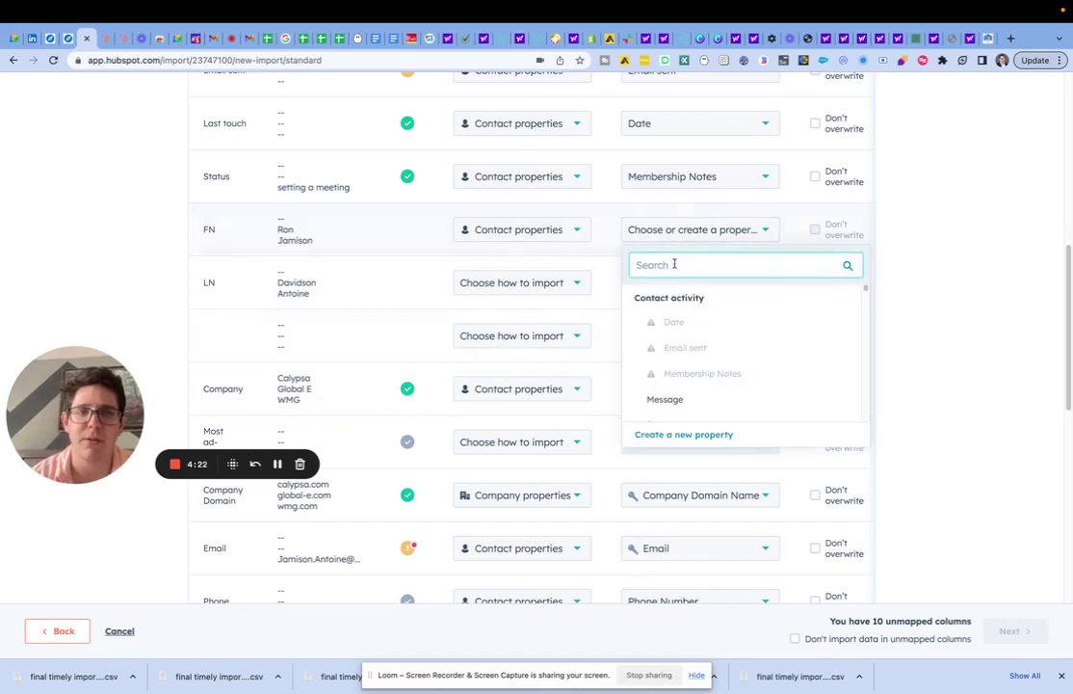
pyautogui.write('nam')
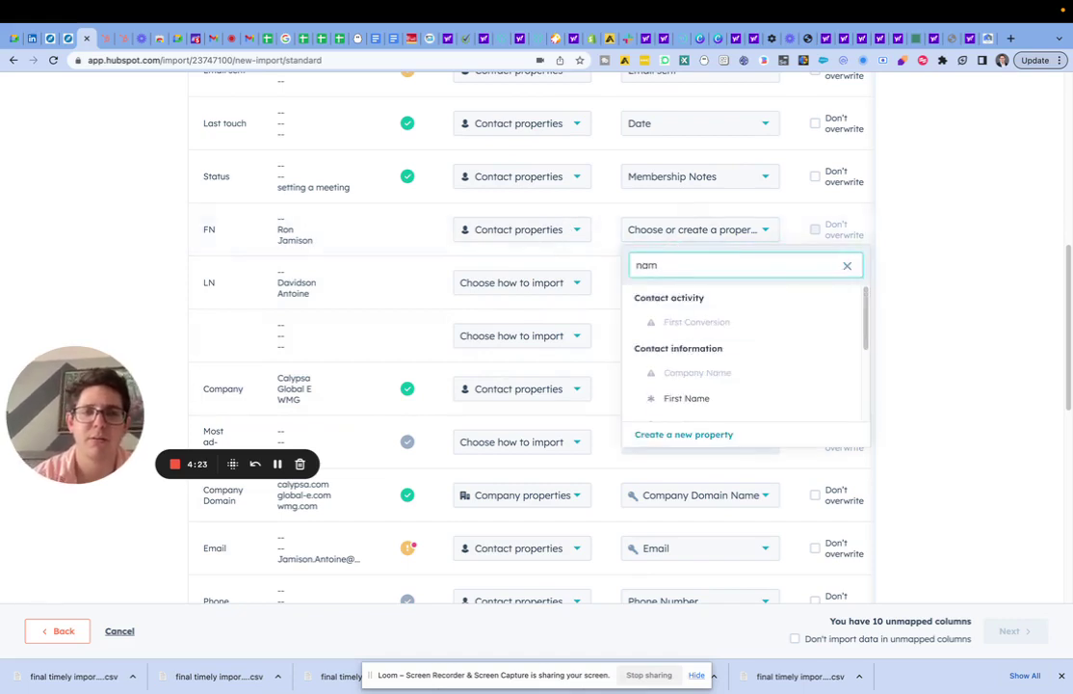
pyautogui.click(679, 401)
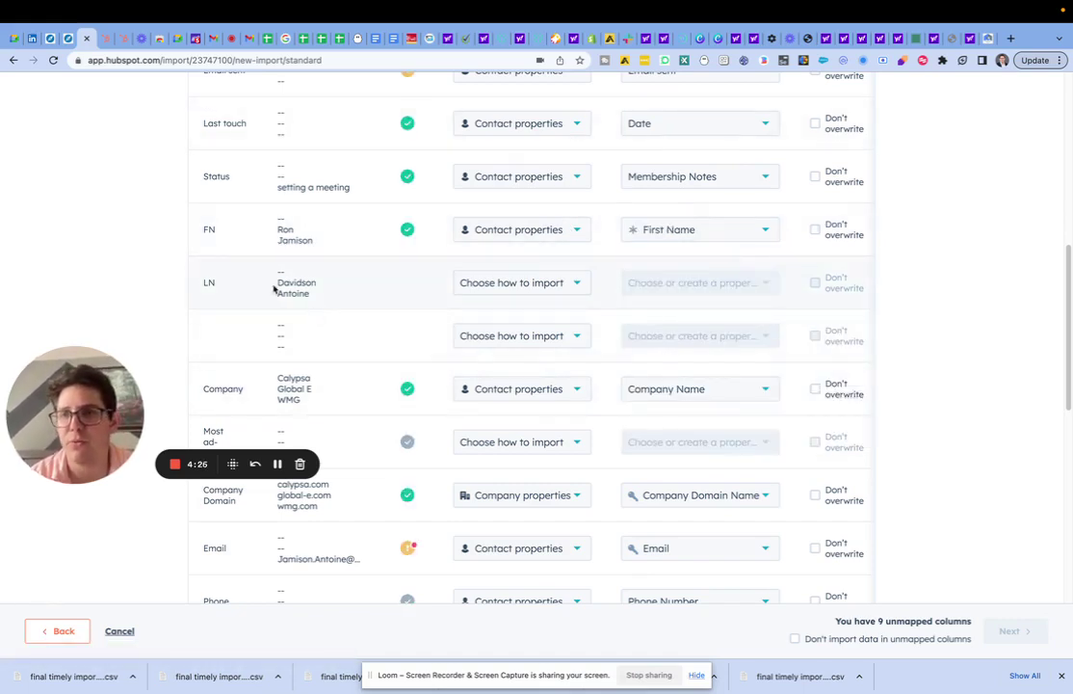
# Step: Map LN to contact Last Name via a 'last n' search, checking the source spreadsheet
pyautogui.click(528, 284)
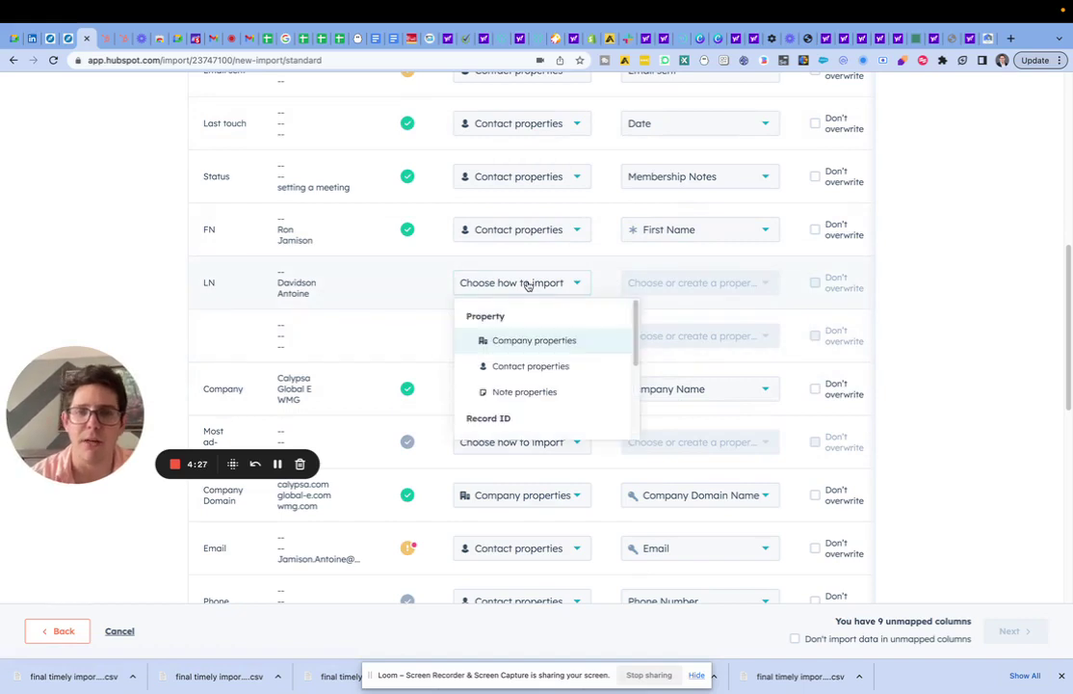
pyautogui.click(544, 367)
pyautogui.click(693, 281)
pyautogui.write('l')
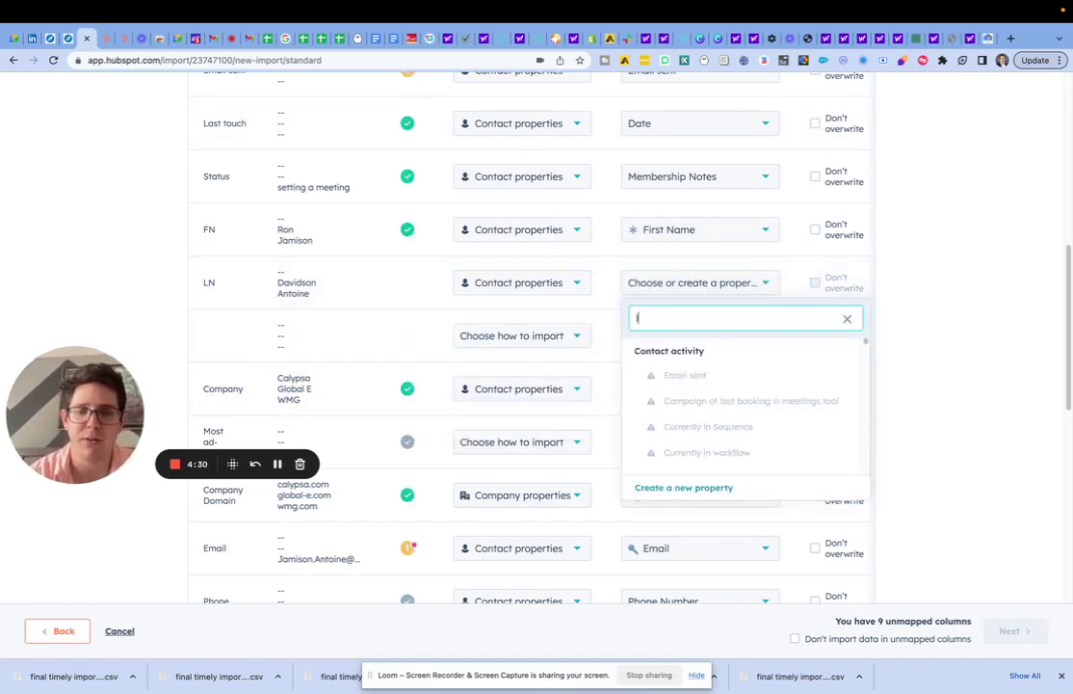
pyautogui.write('ast n')
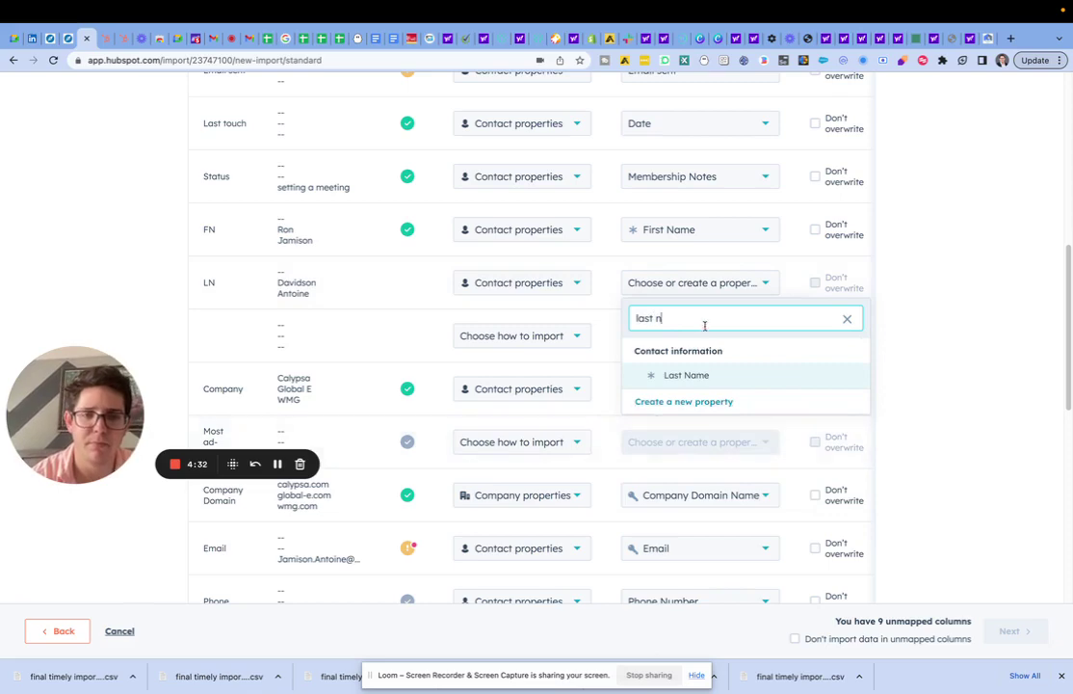
pyautogui.click(706, 375)
pyautogui.scroll(-1, 433, 289)
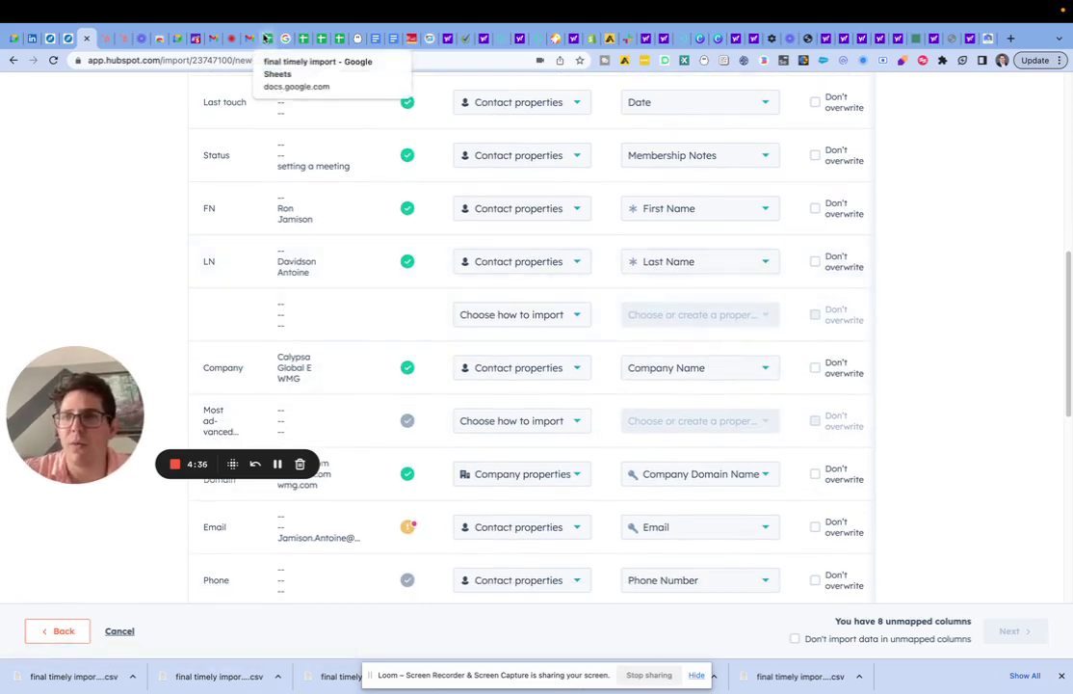
pyautogui.click(271, 36)
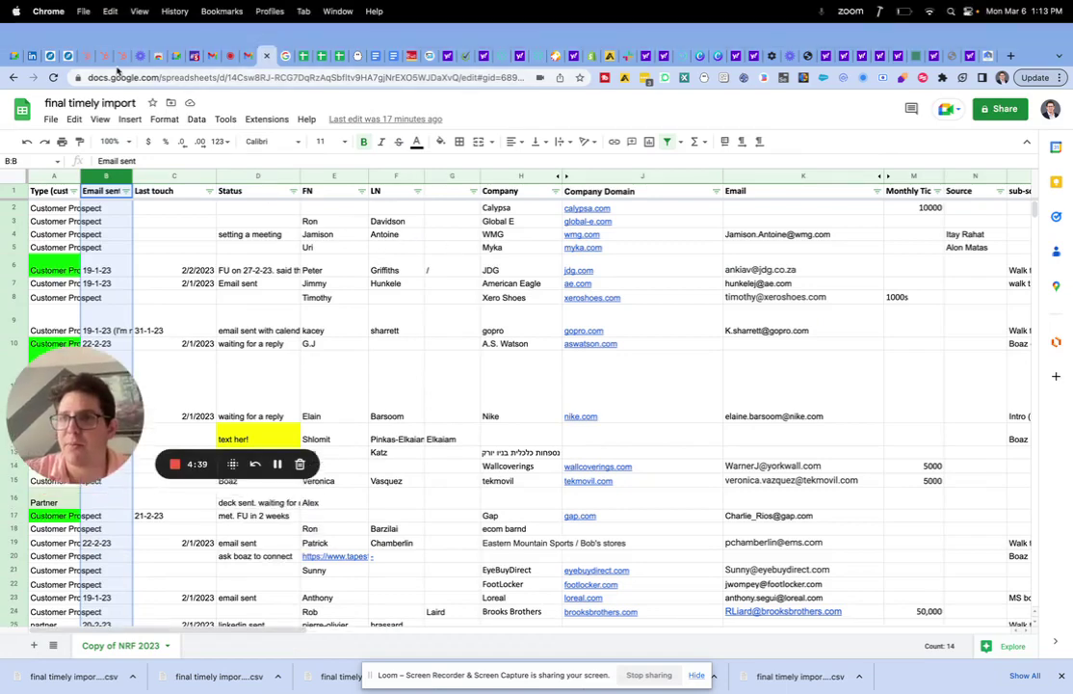
pyautogui.click(83, 55)
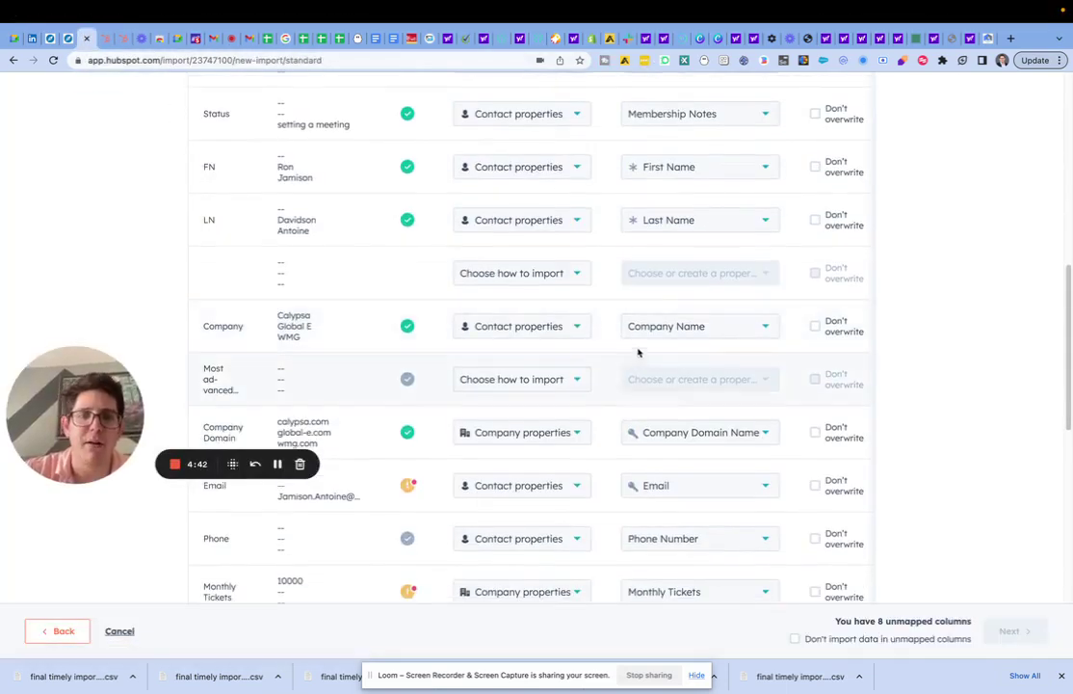
# Step: Switch the Company column to company properties and map it to Company name
pyautogui.click(514, 327)
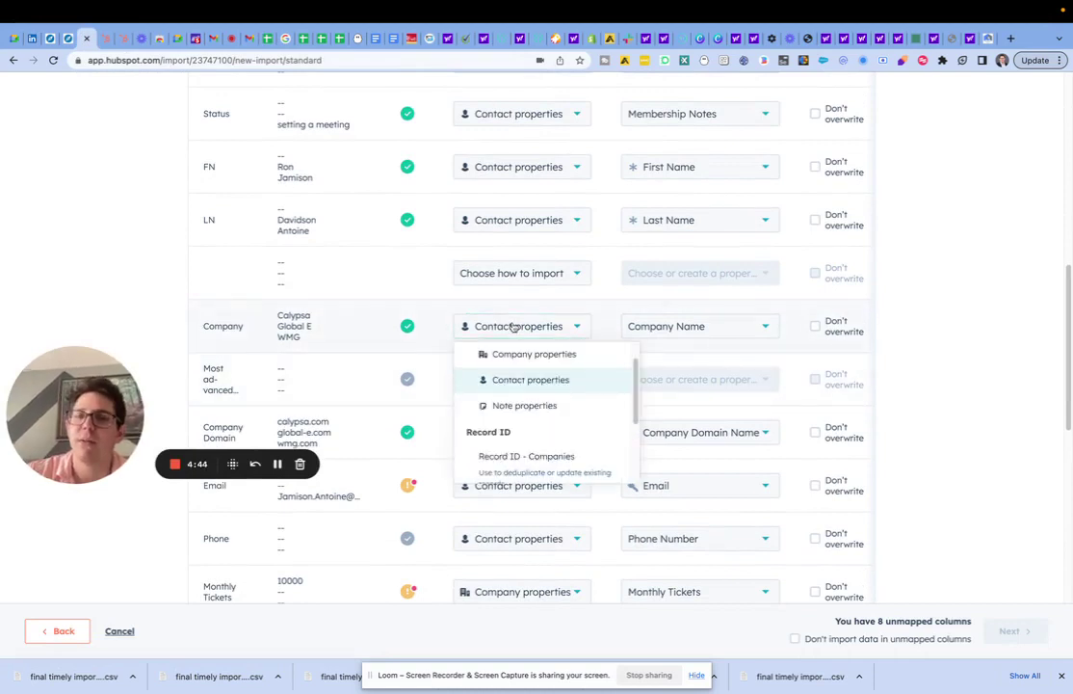
pyautogui.click(522, 355)
pyautogui.click(663, 336)
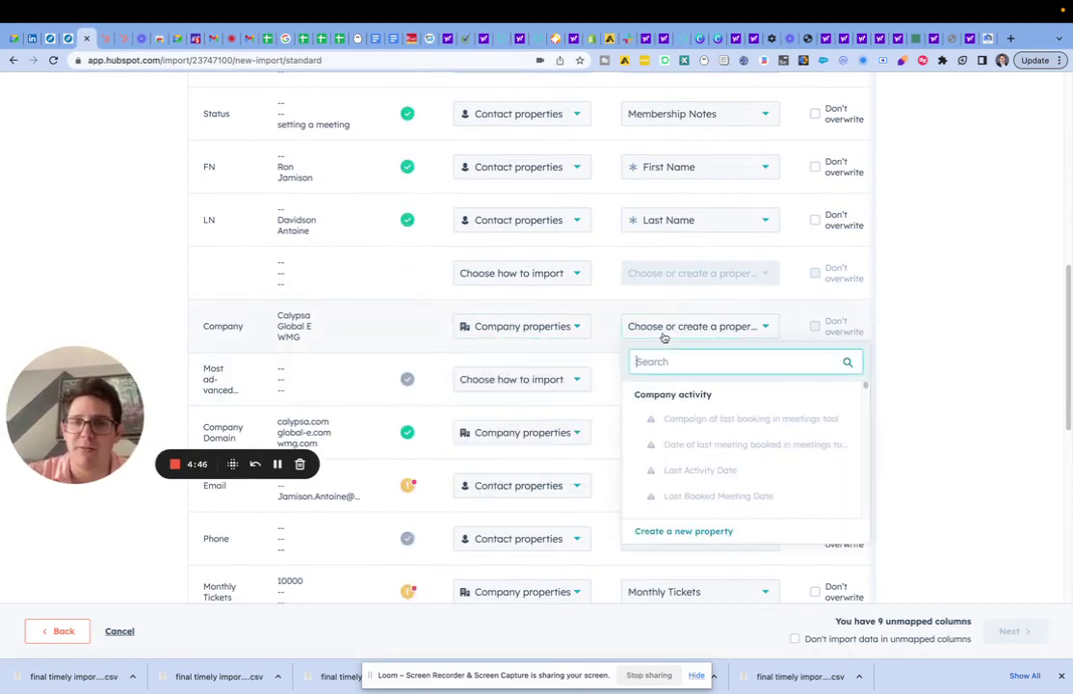
pyautogui.write('name')
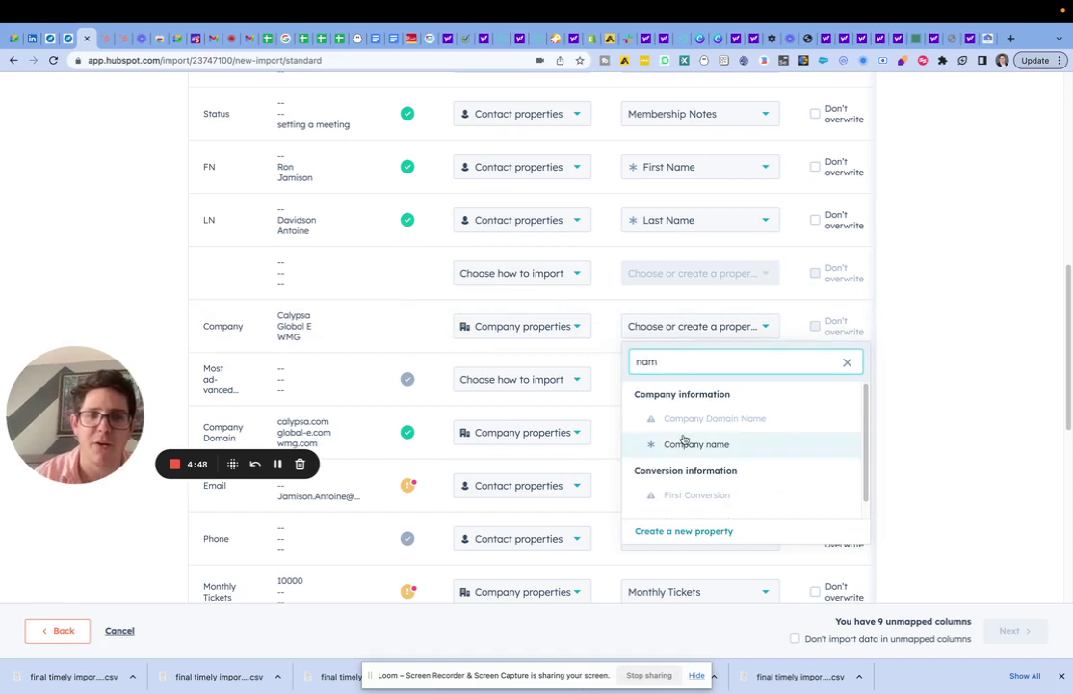
pyautogui.click(683, 442)
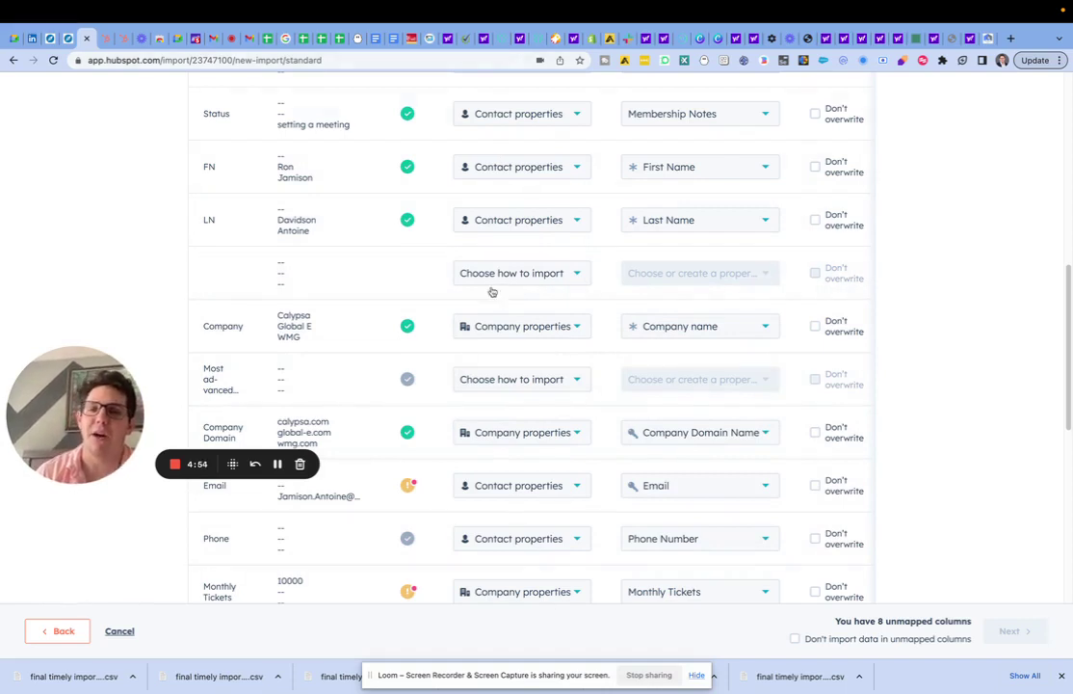
pyautogui.scroll(-3, 549, 391)
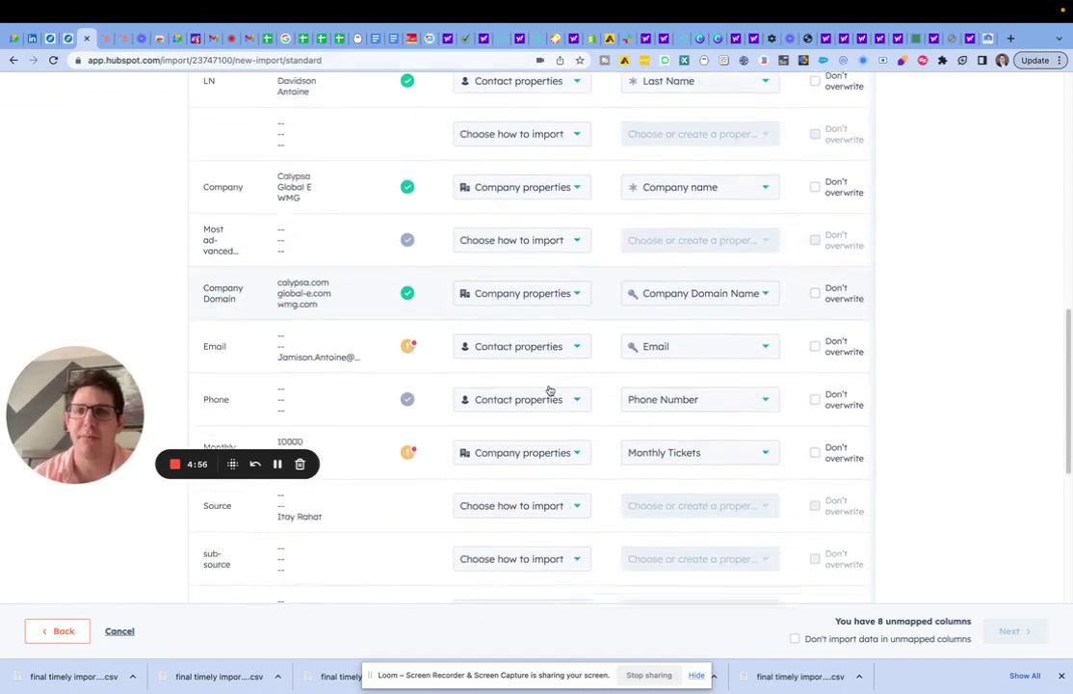
pyautogui.click(525, 135)
pyautogui.scroll(-3, 530, 260)
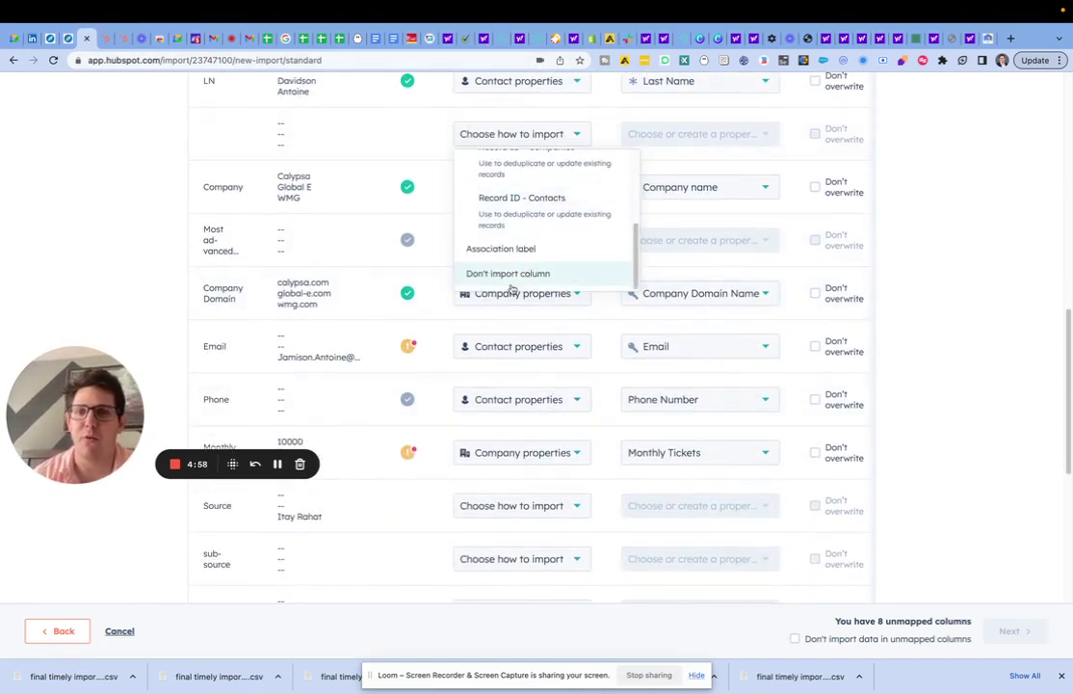
pyautogui.click(496, 274)
pyautogui.scroll(7, 424, 267)
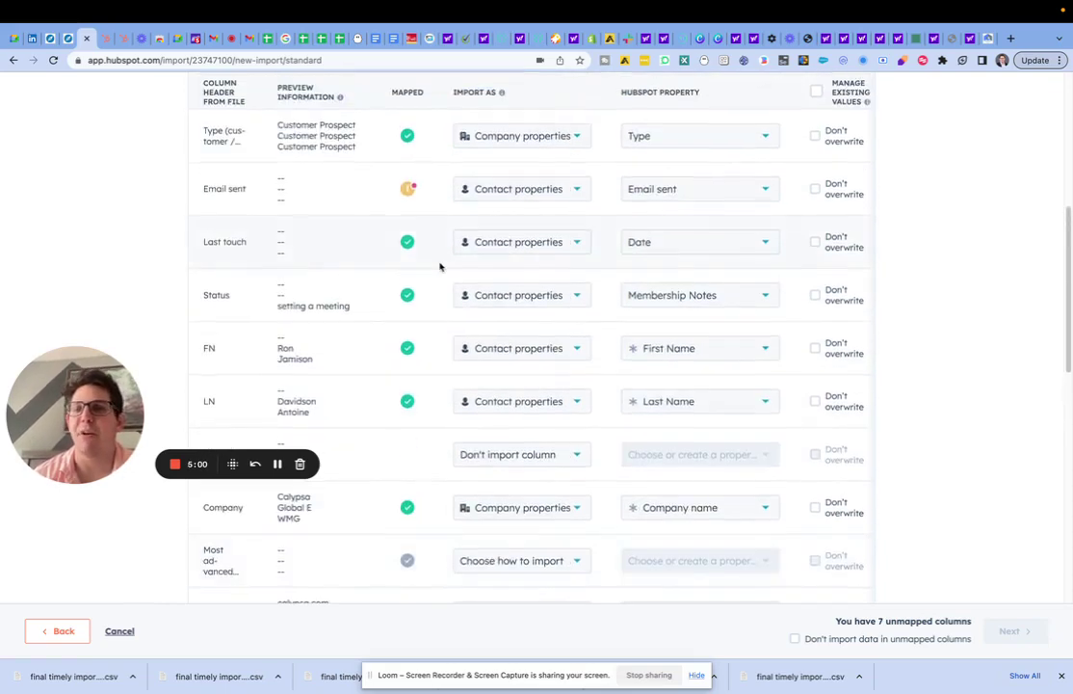
pyautogui.scroll(-5, 440, 267)
pyautogui.scroll(-5, 440, 268)
pyautogui.scroll(2, 521, 217)
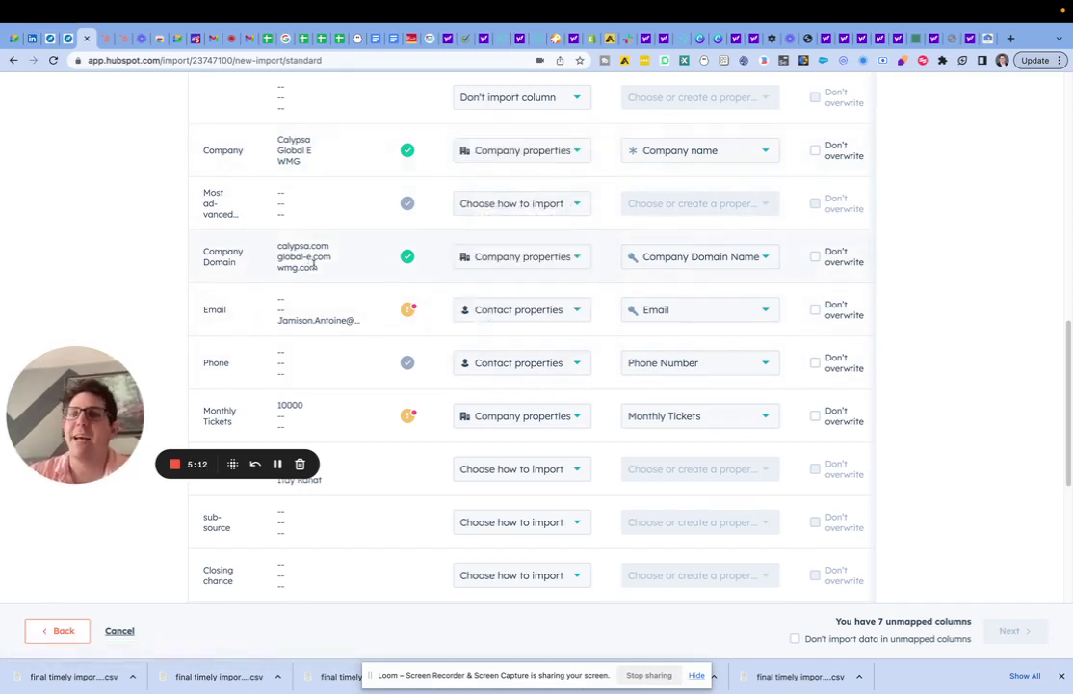
pyautogui.moveTo(317, 265); pyautogui.dragTo(192, 263)
pyautogui.click(159, 266)
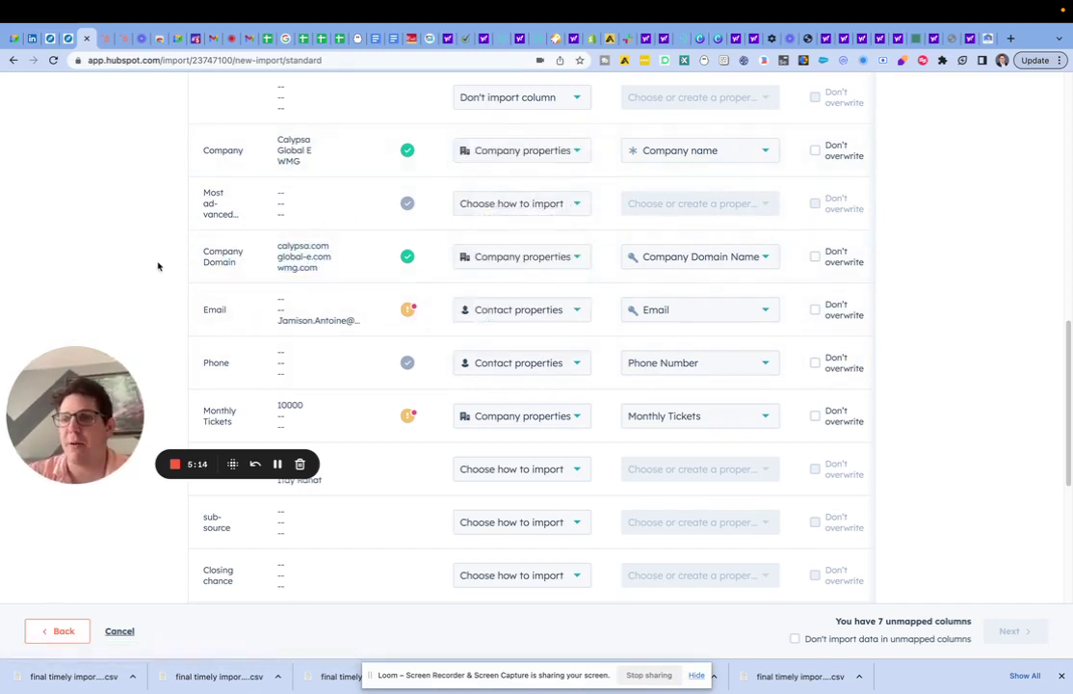
pyautogui.moveTo(296, 134); pyautogui.dragTo(329, 171)
pyautogui.click(21, 181)
pyautogui.scroll(-1, 268, 291)
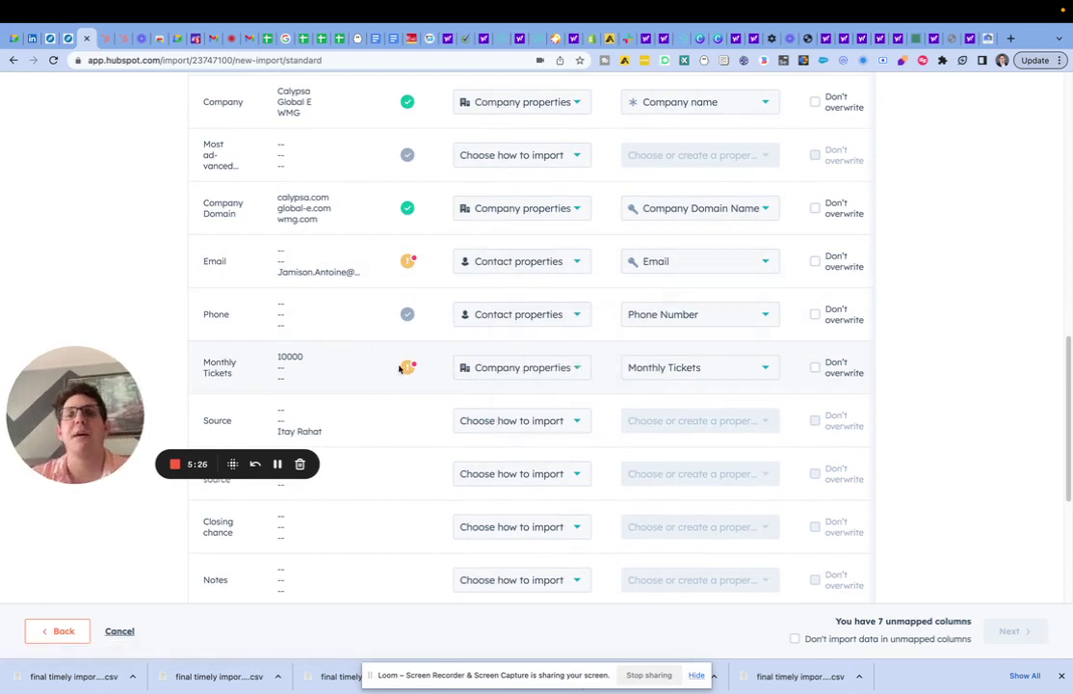
pyautogui.moveTo(408, 370)
pyautogui.scroll(-2, 404, 374)
pyautogui.scroll(-3, 404, 374)
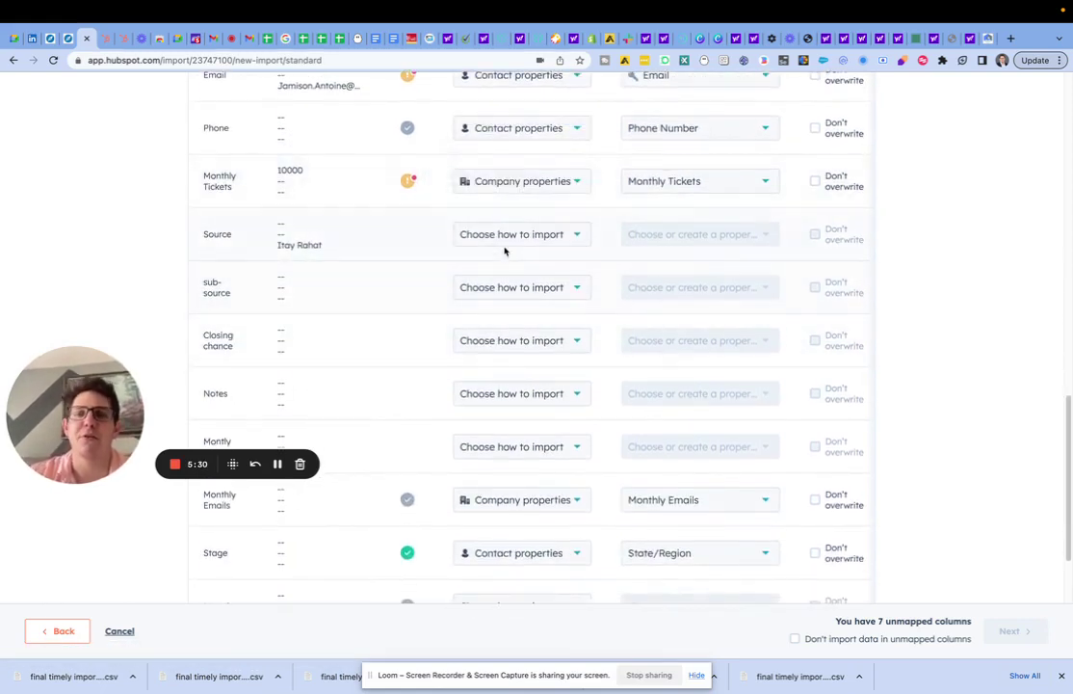
# Step: Import Source as a contact property mapped to Original Source
pyautogui.click(503, 235)
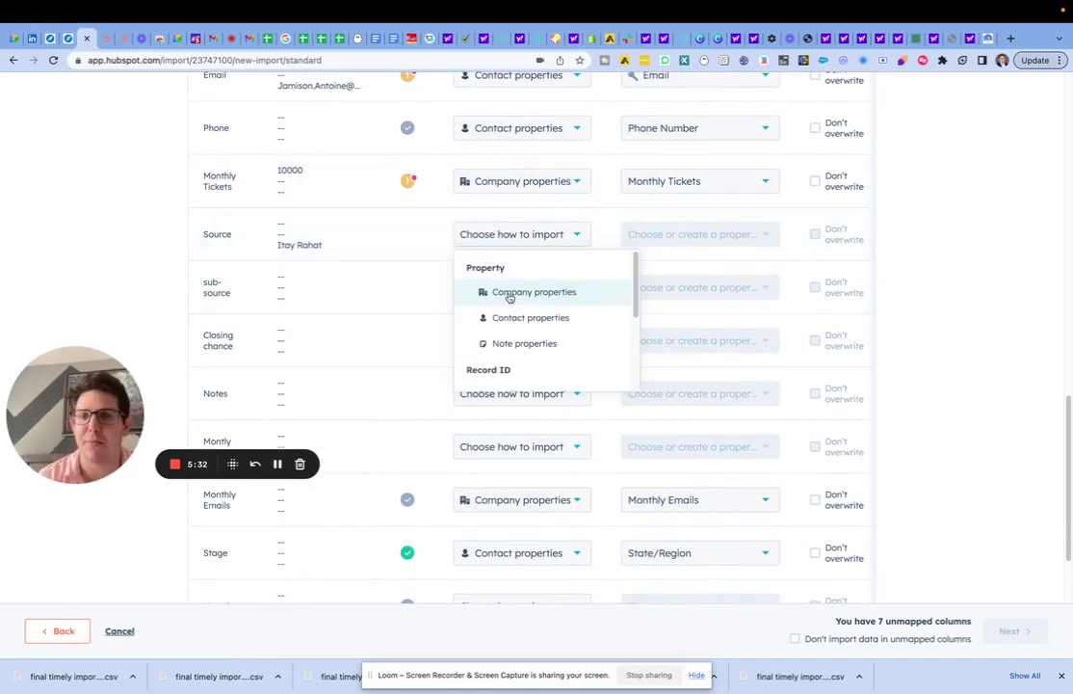
pyautogui.click(509, 326)
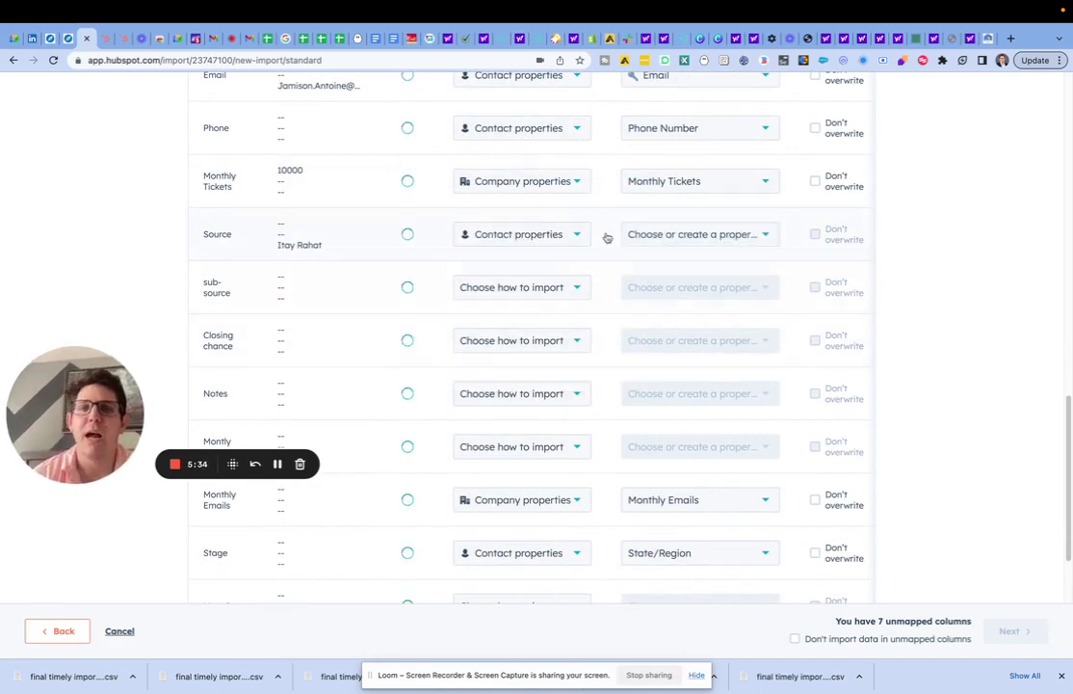
pyautogui.click(664, 237)
pyautogui.write('sour')
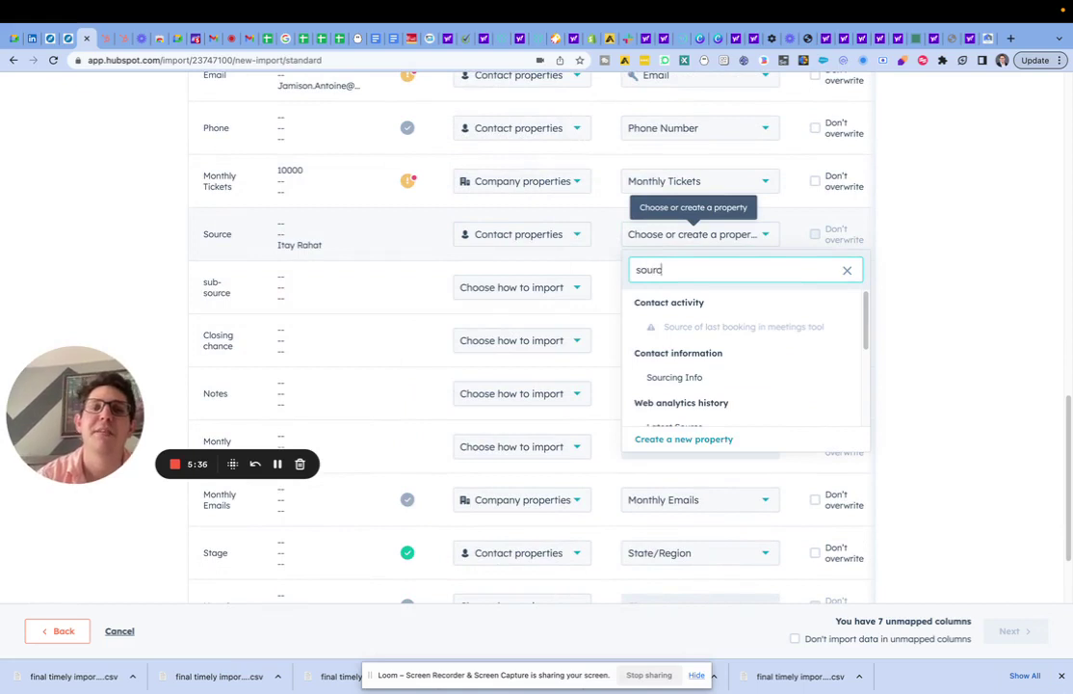
pyautogui.write('c')
pyautogui.moveTo(710, 376)
pyautogui.scroll(-3, 711, 376)
pyautogui.click(690, 325)
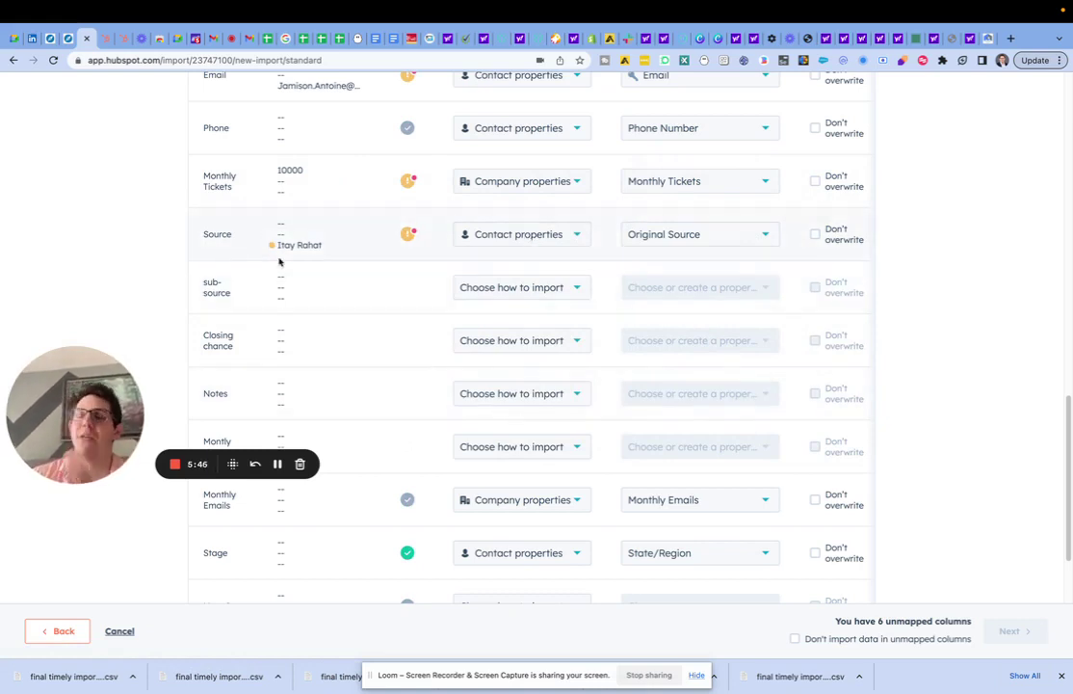
pyautogui.scroll(-1, 280, 261)
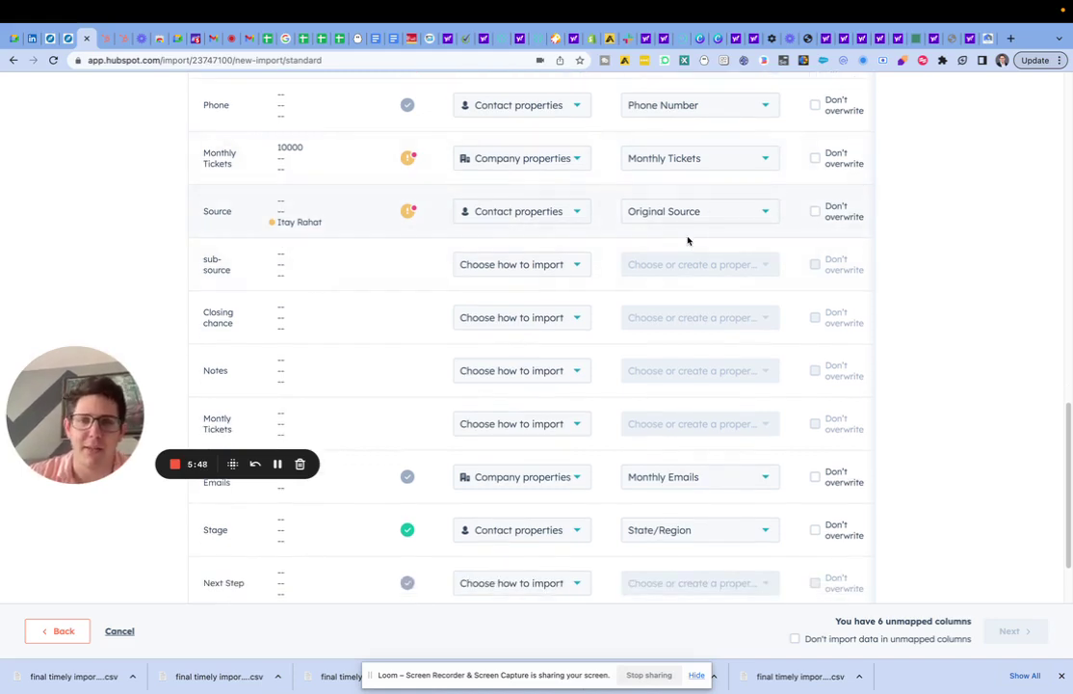
pyautogui.click(709, 213)
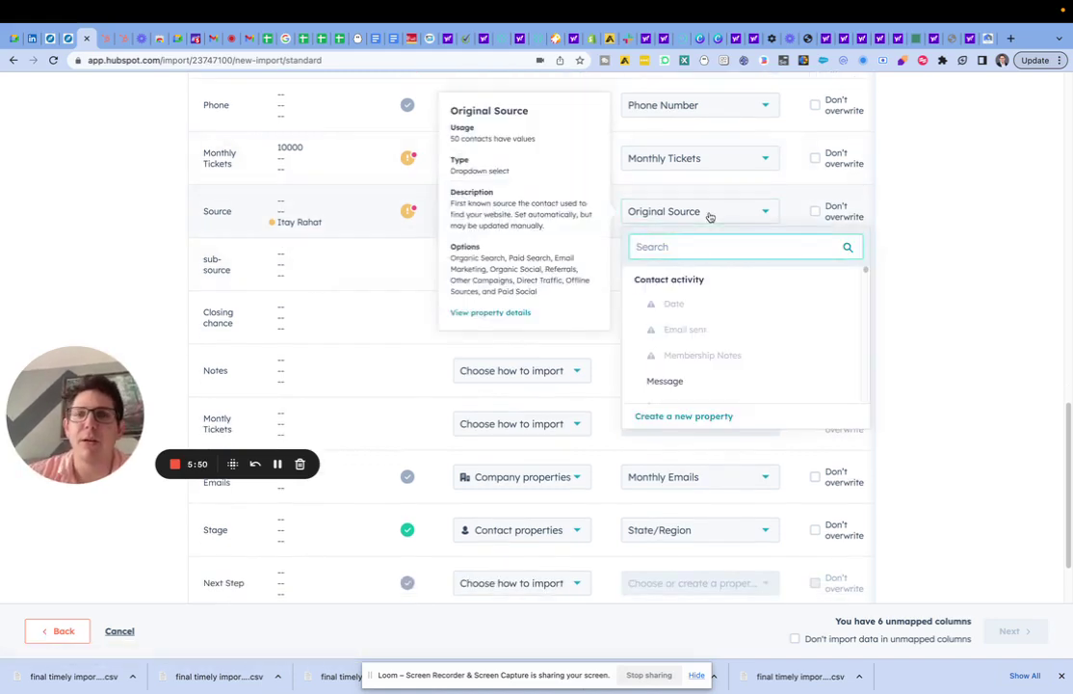
pyautogui.write('sou')
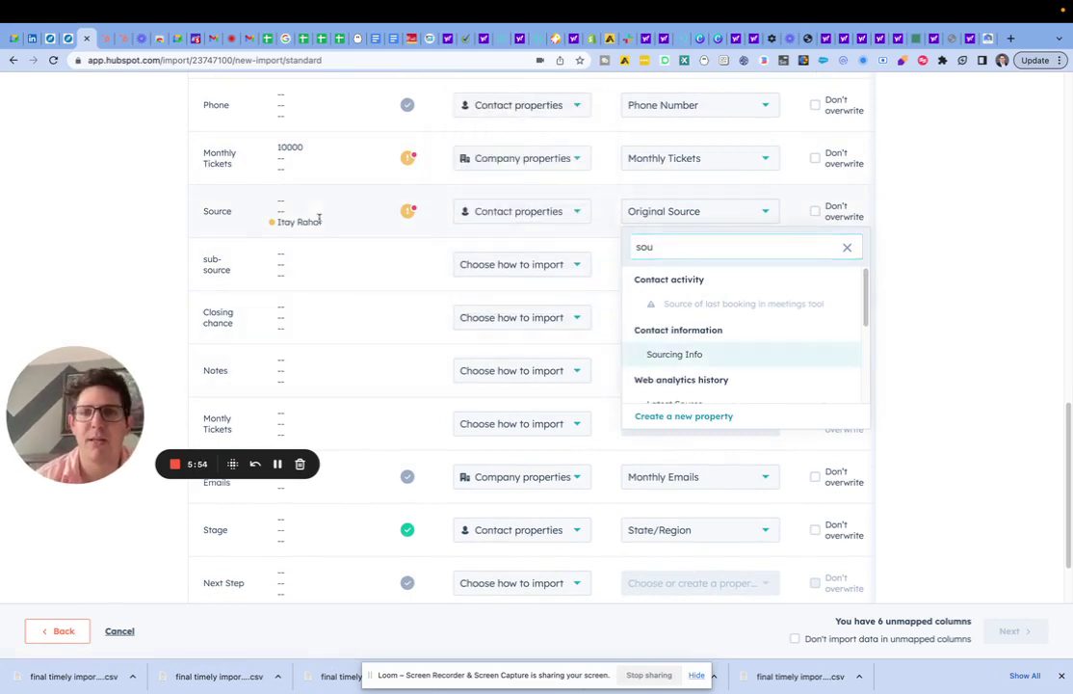
pyautogui.click(307, 263)
# Step: Import sub-source as a contact property mapped to Sourcing Info
pyautogui.click(536, 266)
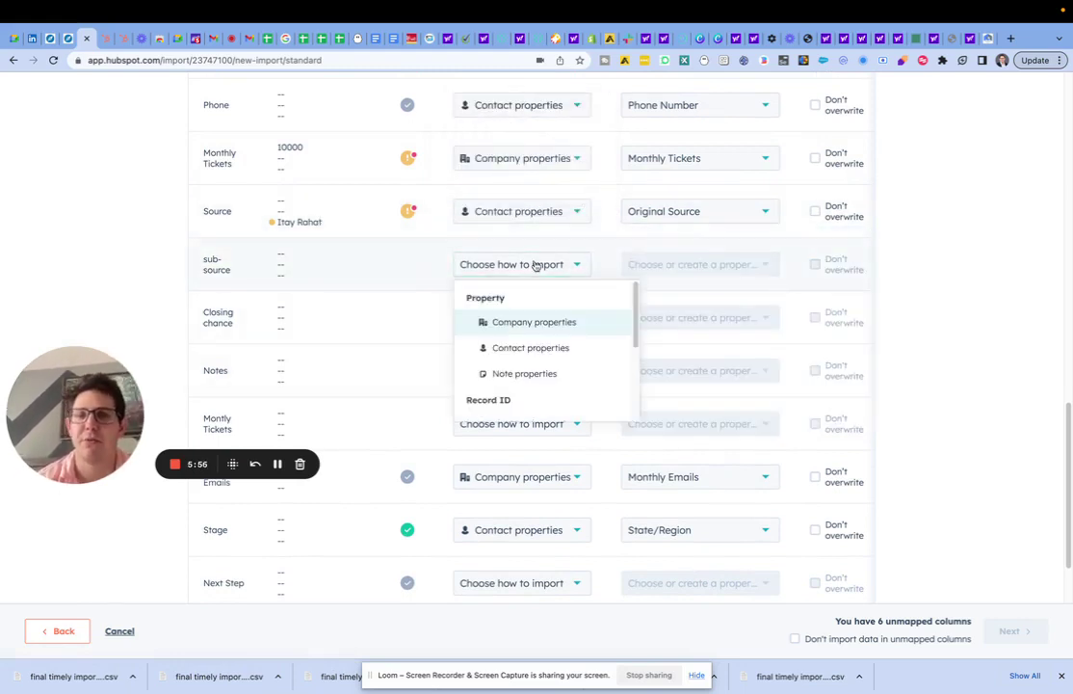
pyautogui.click(535, 349)
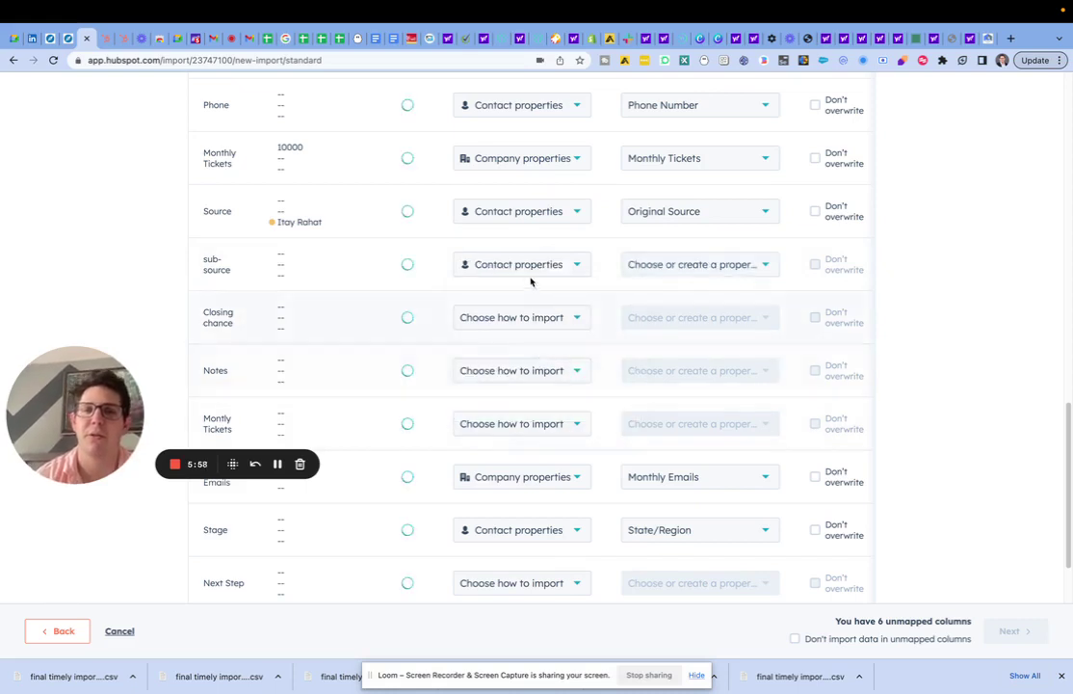
pyautogui.click(651, 264)
pyautogui.write('ing In')
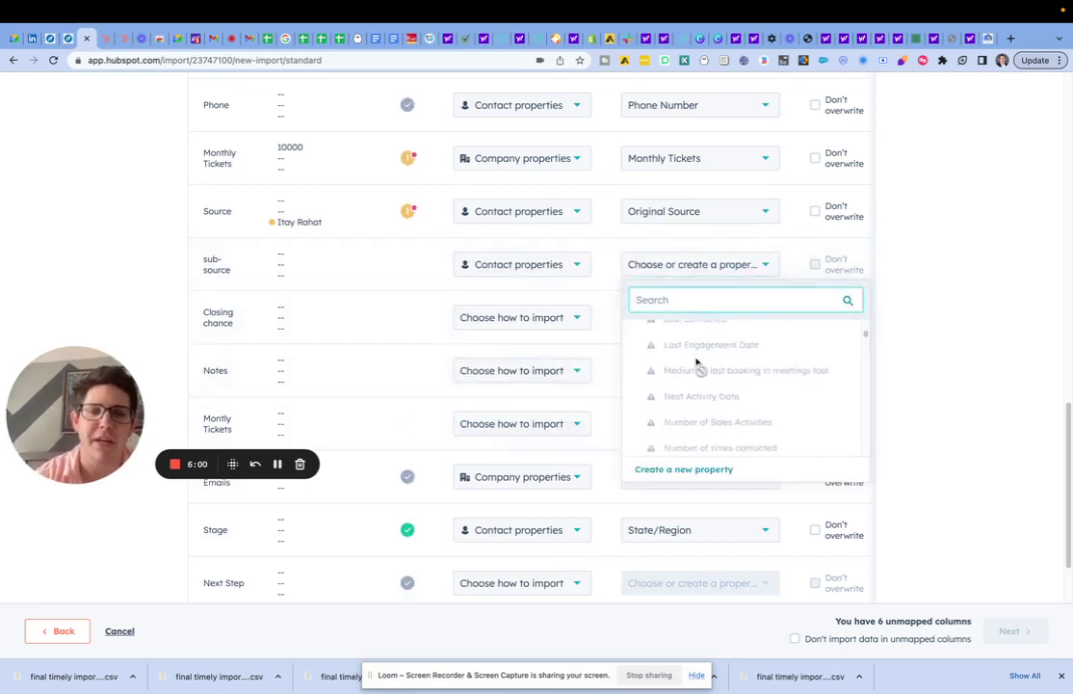
pyautogui.write('fo')
pyautogui.click(711, 355)
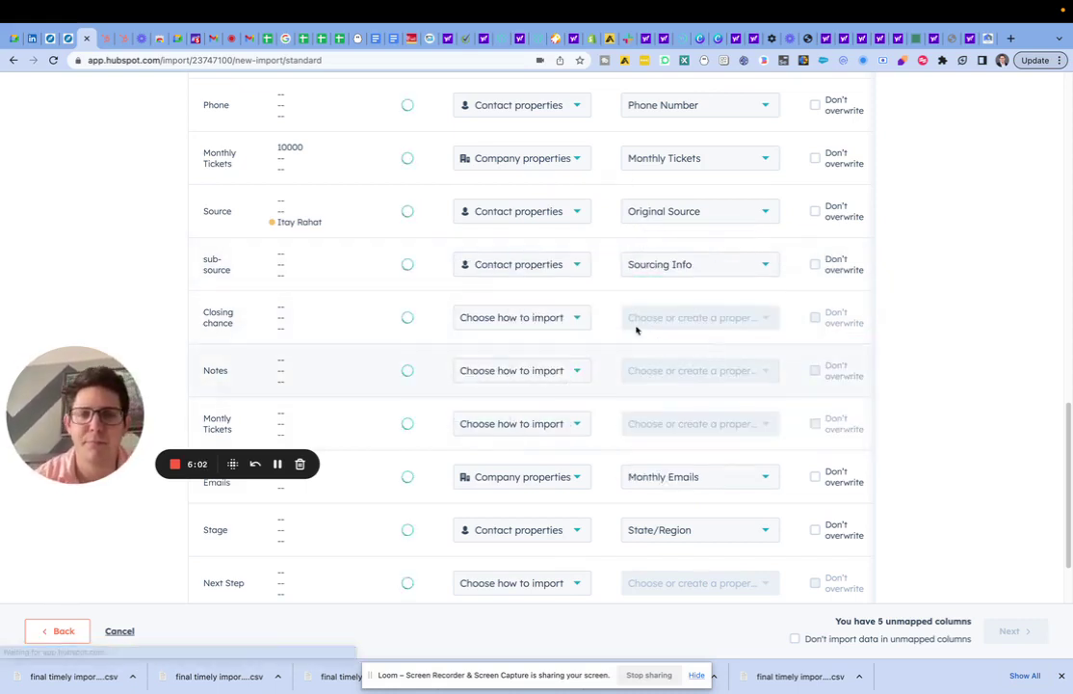
pyautogui.click(521, 320)
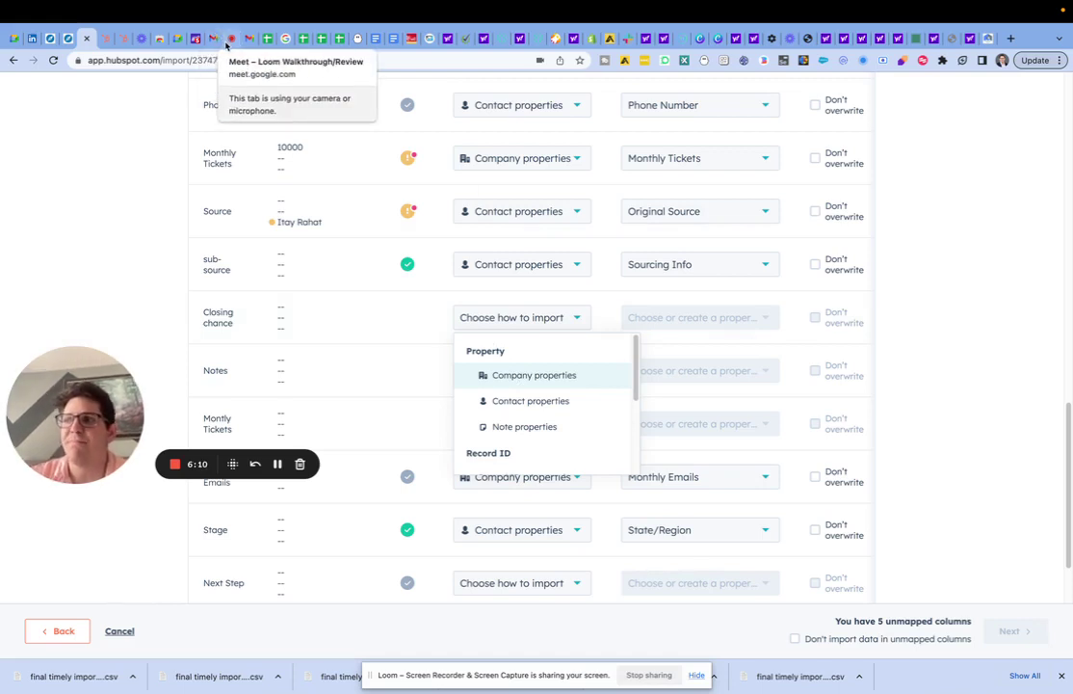
# Step: Import Closing chance as a company property, searching 'con' to select Confidence in Future Deal
pyautogui.click(503, 375)
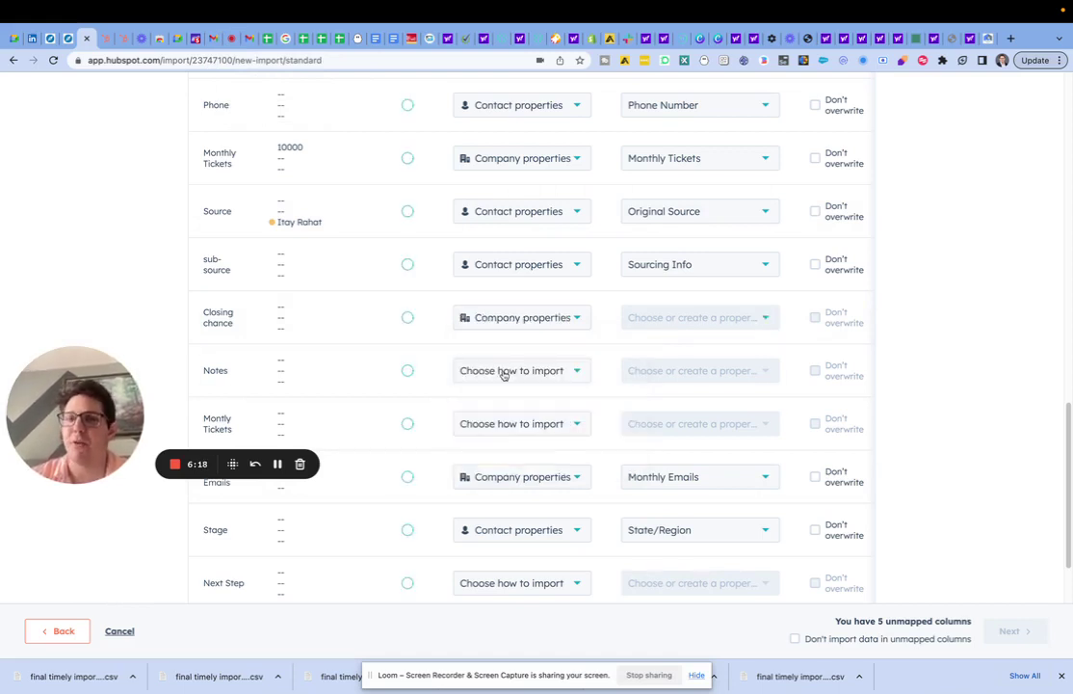
pyautogui.click(637, 319)
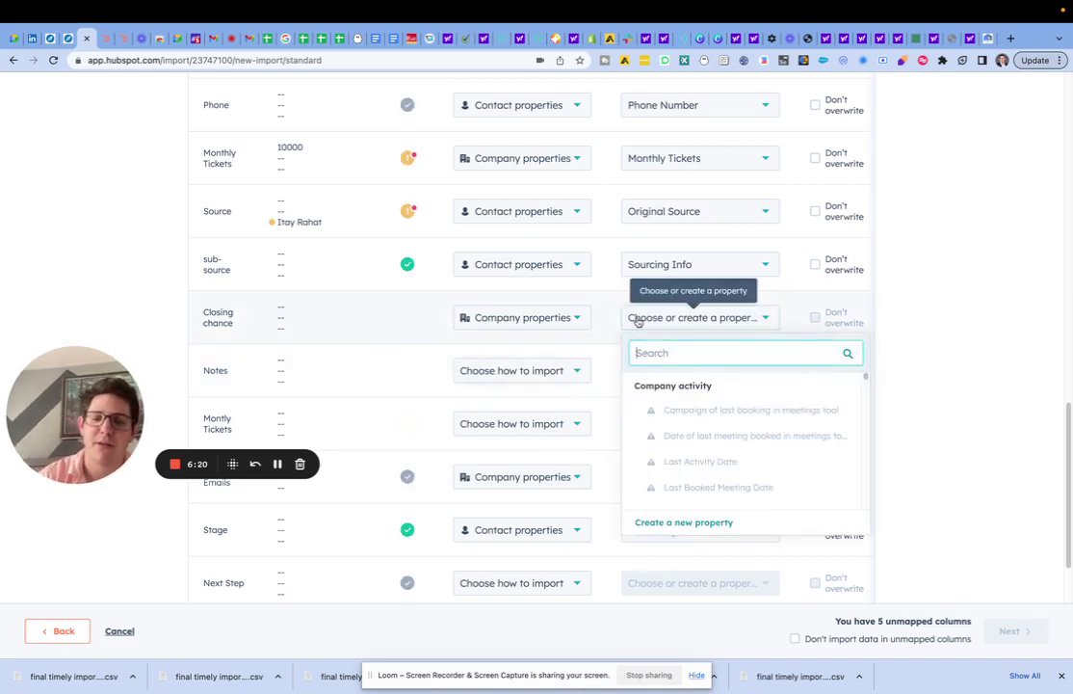
pyautogui.write('del')
pyautogui.press('BackSpace')
pyautogui.press('BackSpace')
pyautogui.press('BackSpace')
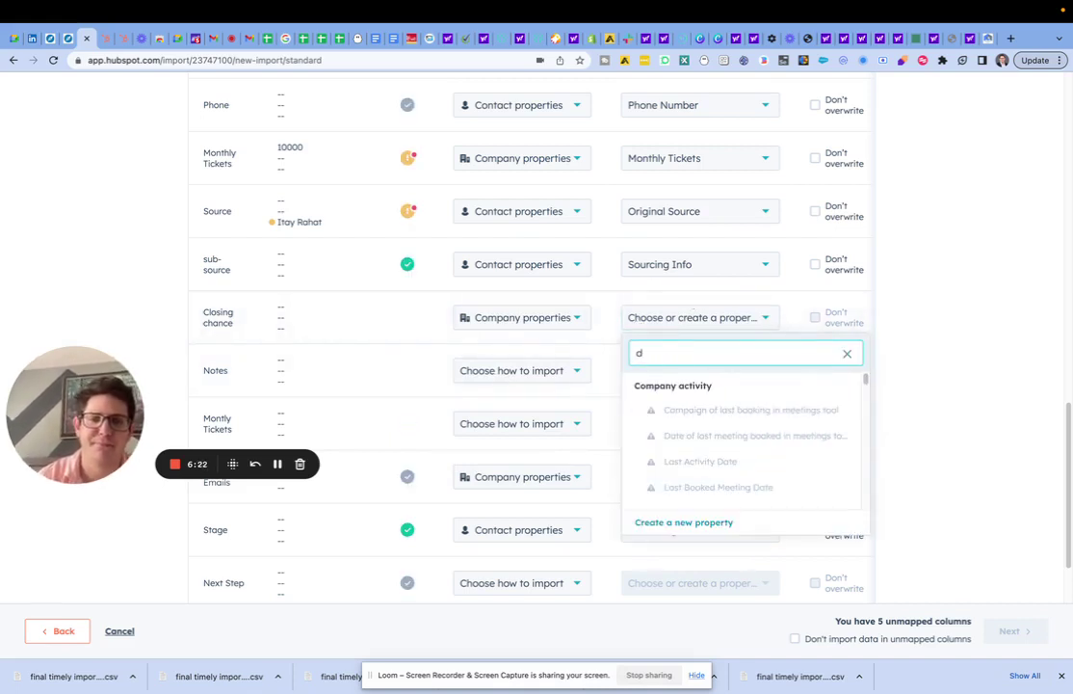
pyautogui.write('con')
pyautogui.click(695, 488)
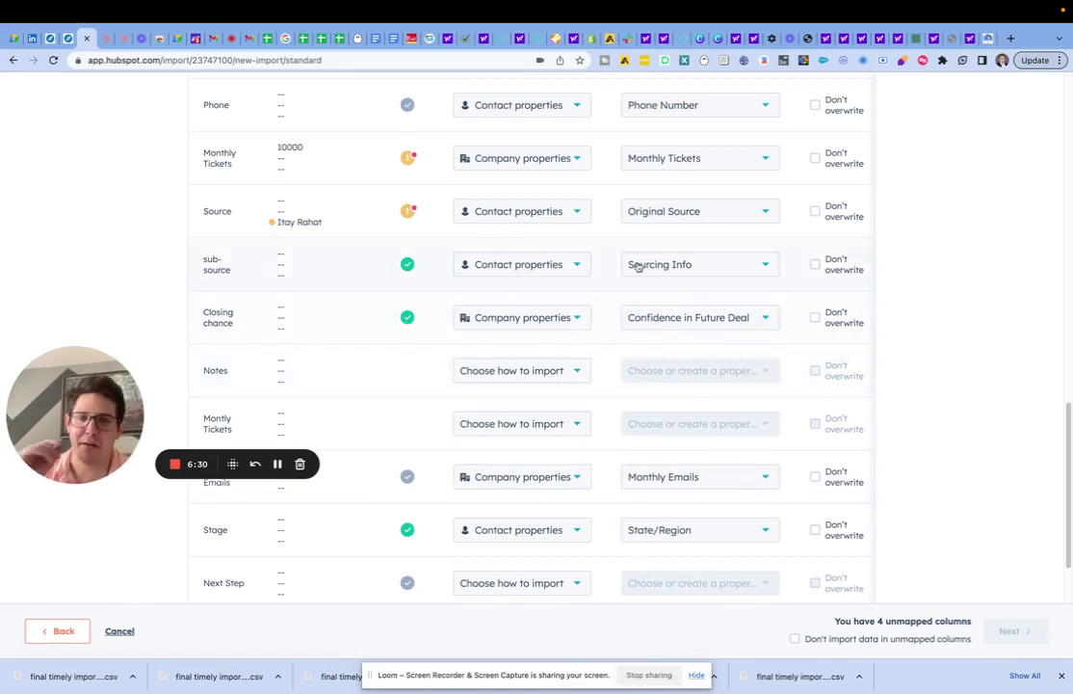
pyautogui.scroll(-2, 636, 270)
# Step: Set the Notes column to note properties and map it to Note body
pyautogui.click(539, 266)
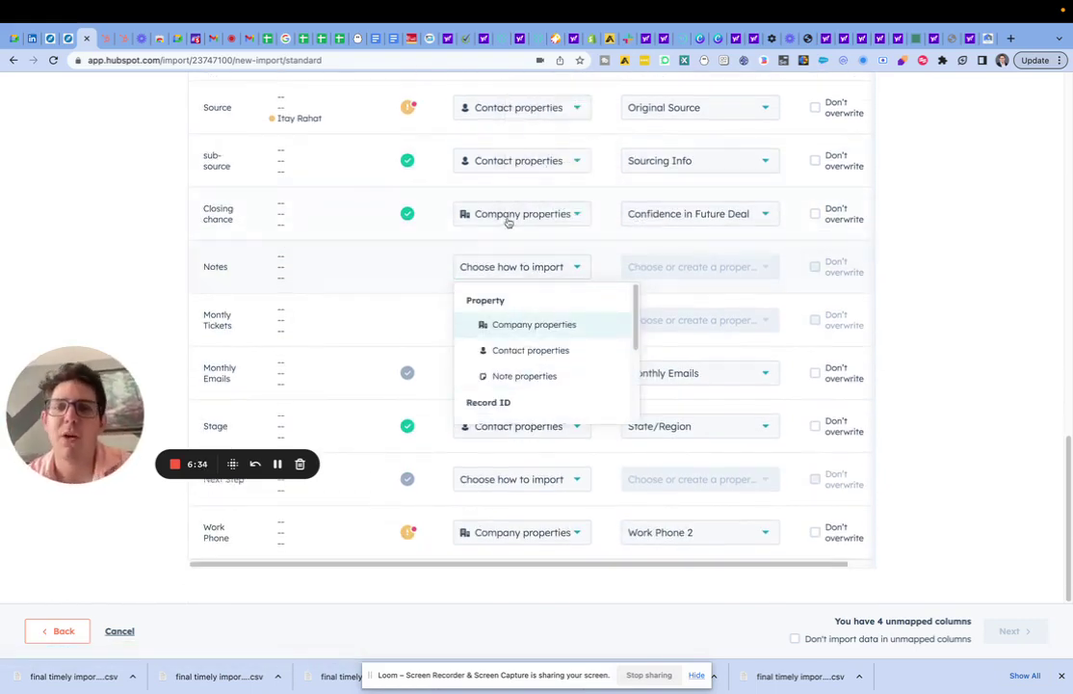
pyautogui.click(524, 375)
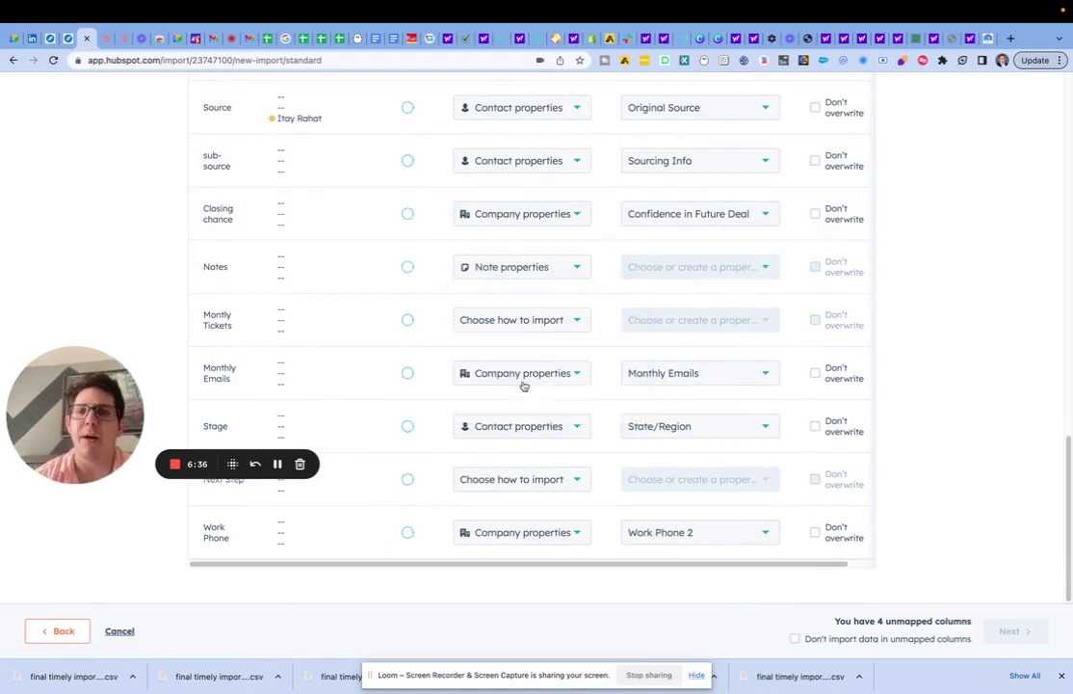
pyautogui.click(674, 268)
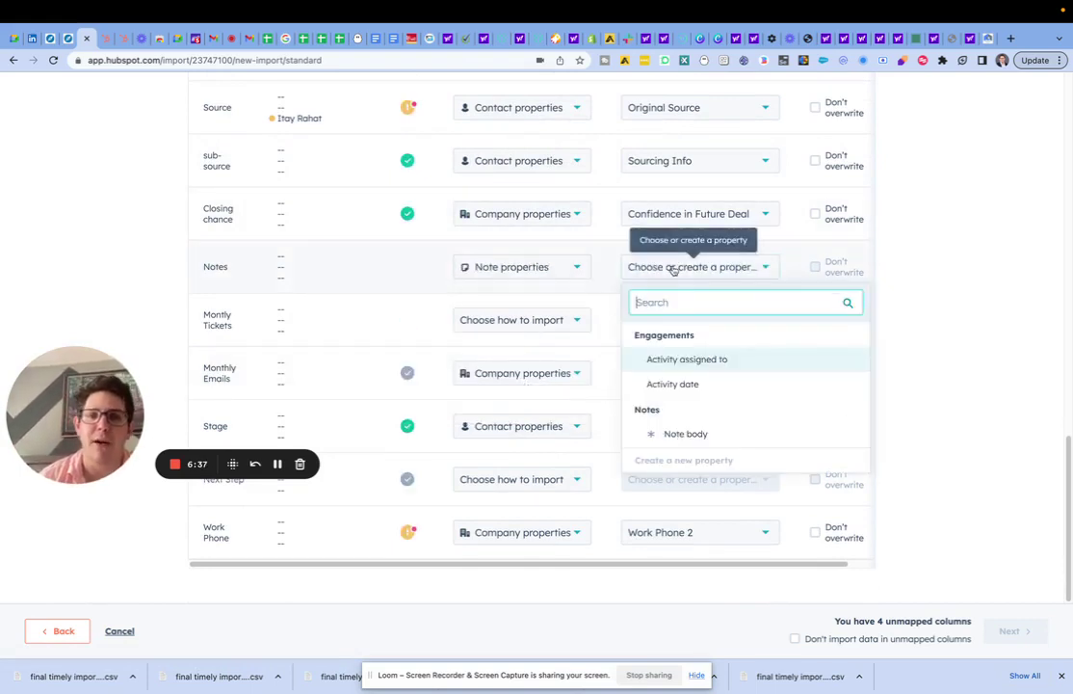
pyautogui.click(690, 436)
# Step: Try importing Notes as a contact property, searching the property list for 'notes'
pyautogui.click(663, 268)
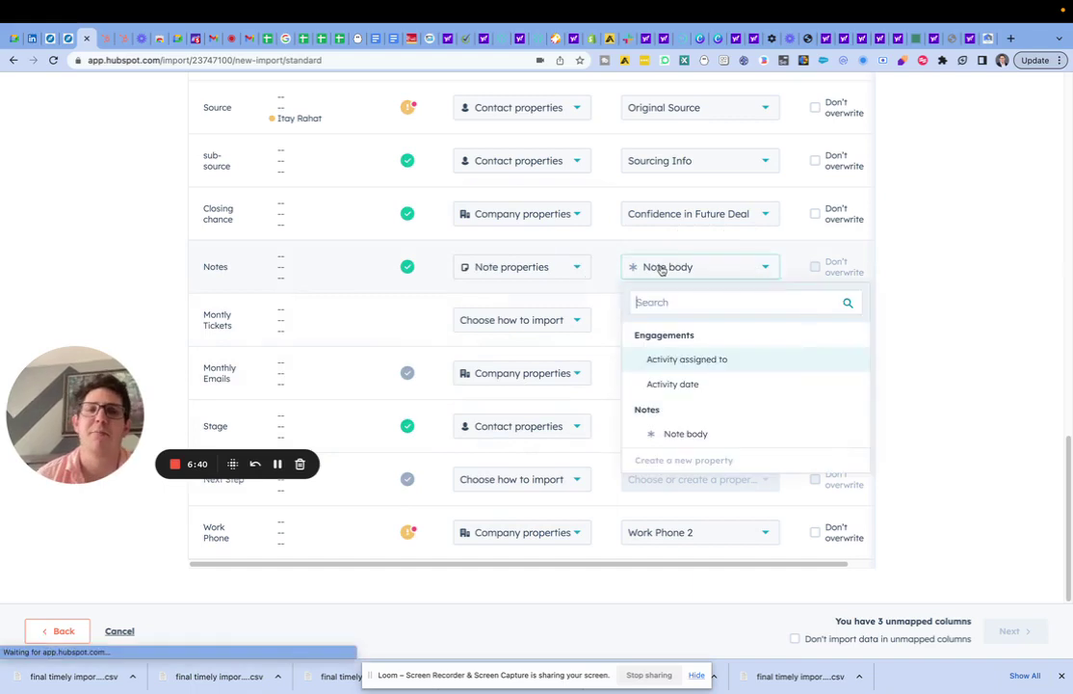
pyautogui.click(403, 279)
pyautogui.click(515, 269)
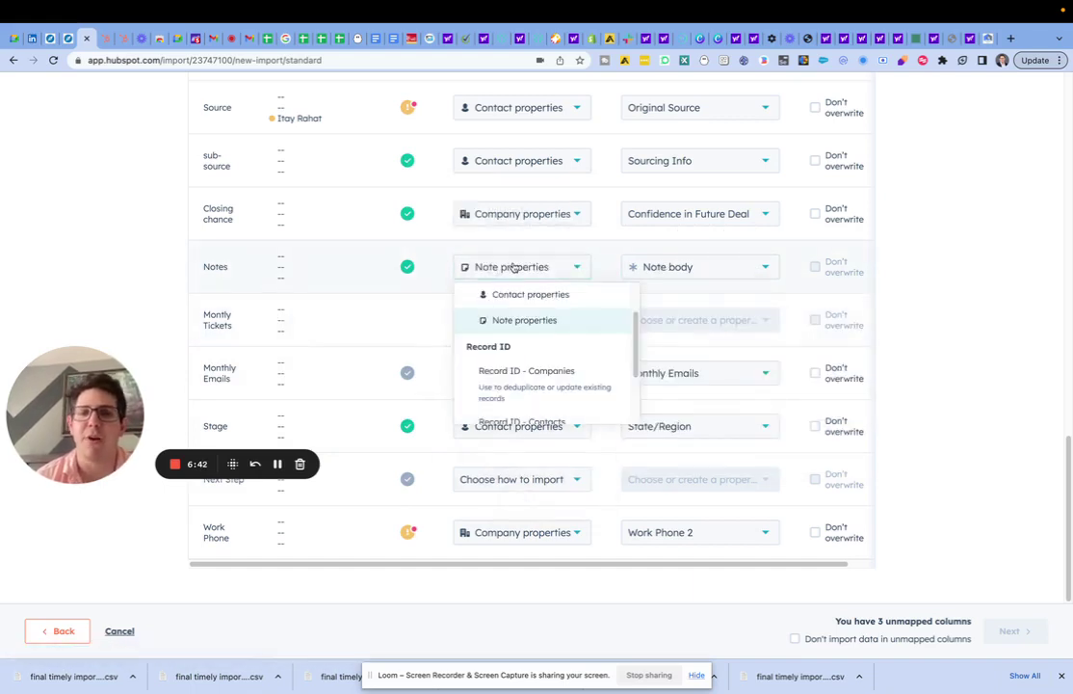
pyautogui.click(525, 294)
pyautogui.click(669, 269)
pyautogui.write('no')
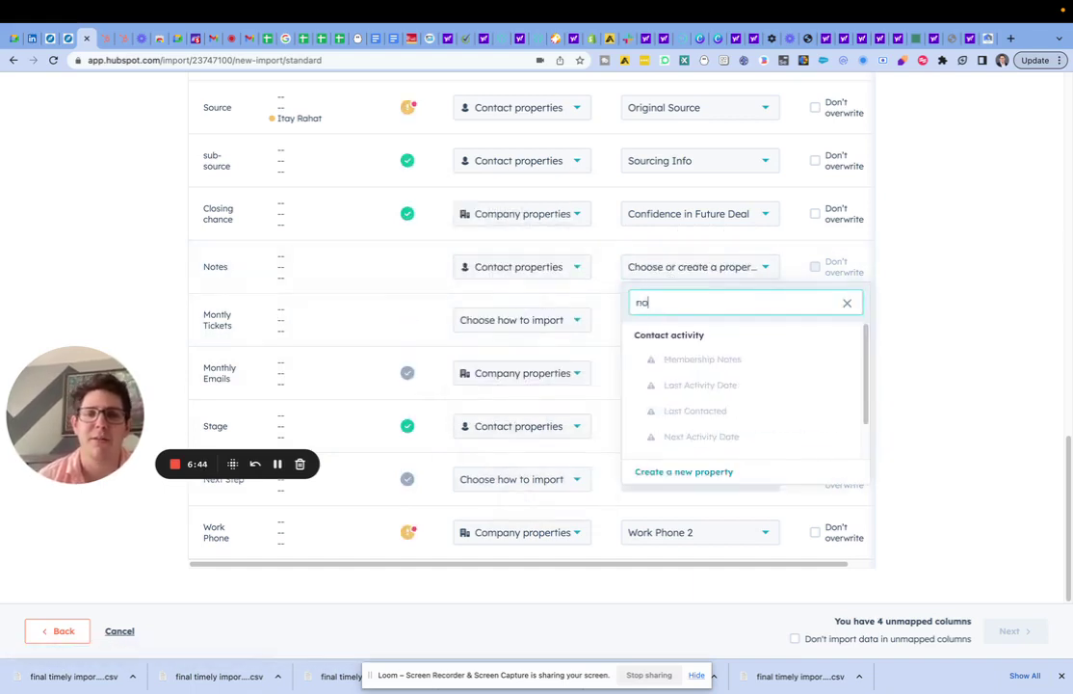
pyautogui.write('te')
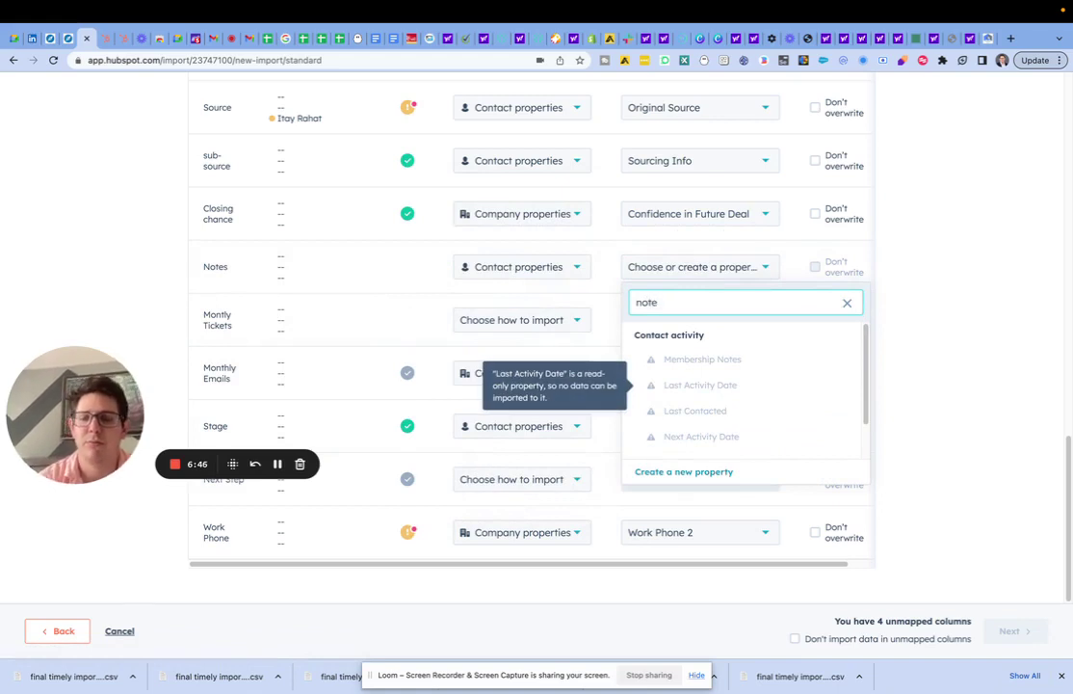
pyautogui.write('s')
pyautogui.scroll(-3, 700, 448)
pyautogui.scroll(3, 694, 446)
pyautogui.press('BackSpace')
pyautogui.press('BackSpace')
# Step: Switch Notes via company properties back to note properties and map it to Note body
pyautogui.click(548, 269)
pyautogui.click(549, 294)
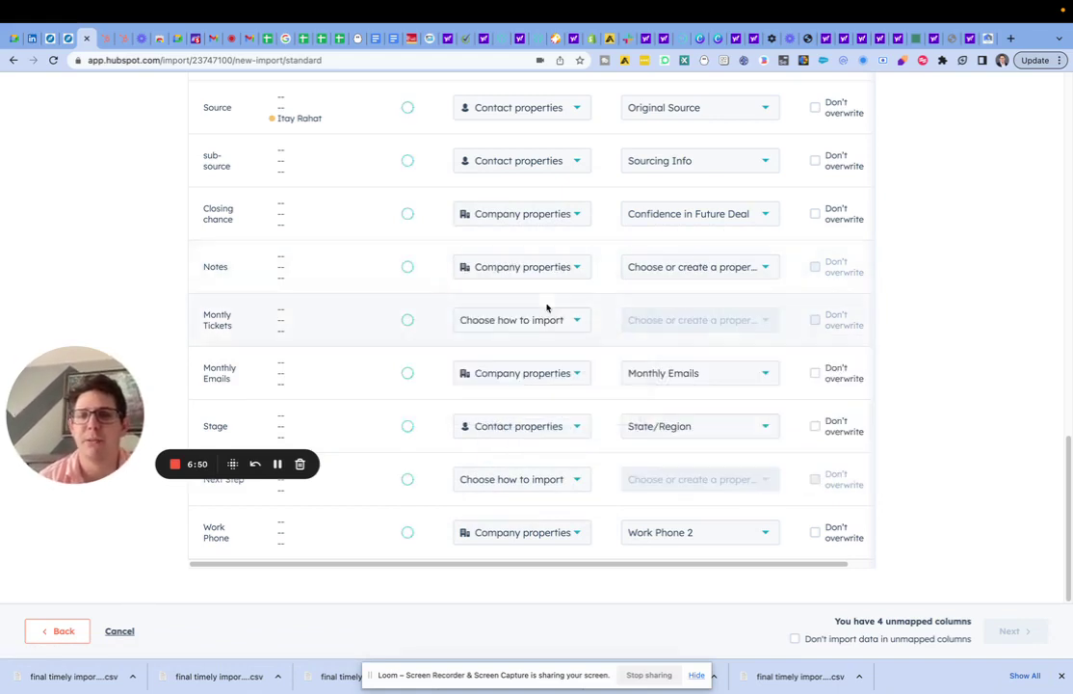
pyautogui.click(677, 279)
pyautogui.write('note')
pyautogui.press('BackSpace')
pyautogui.press('BackSpace')
pyautogui.press('BackSpace')
pyautogui.press('BackSpace')
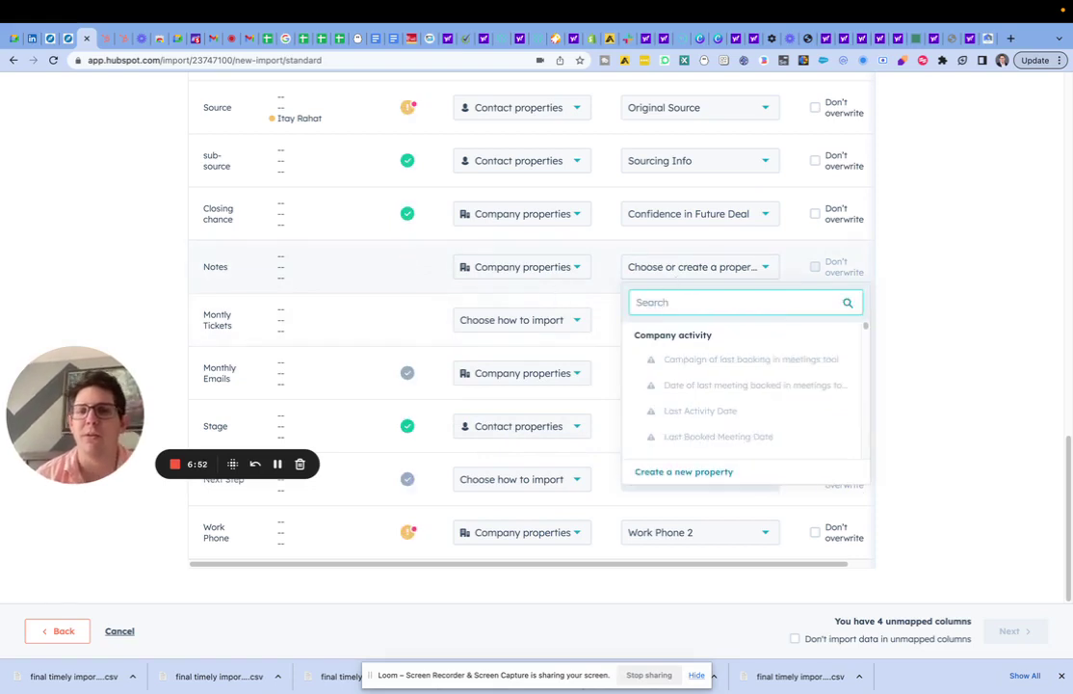
pyautogui.click(534, 277)
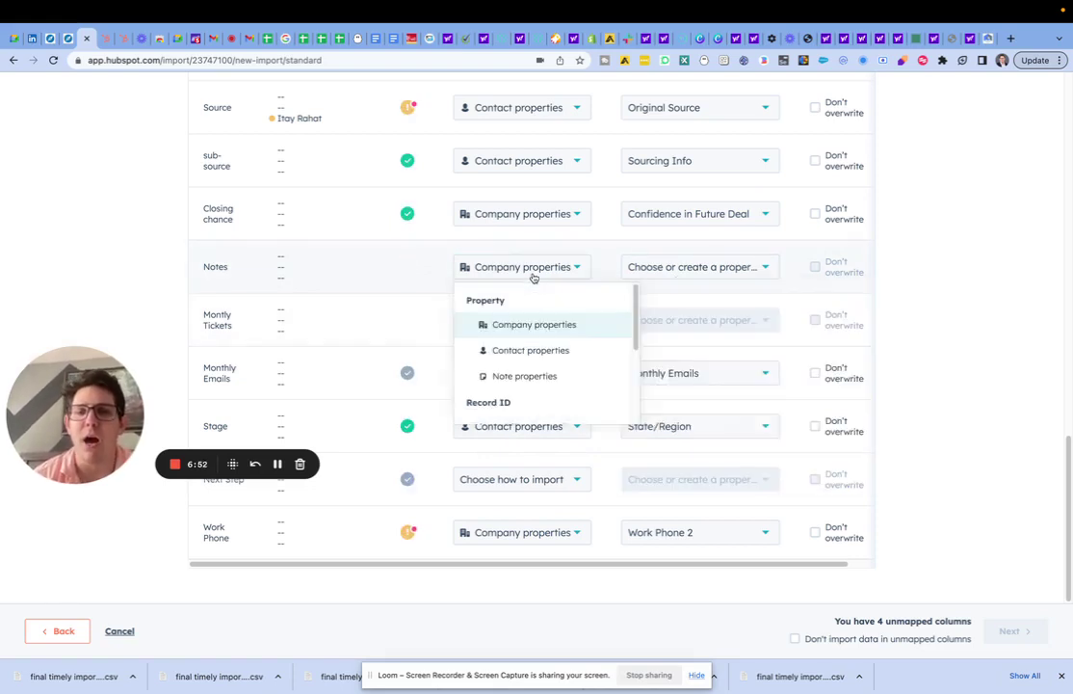
pyautogui.click(637, 269)
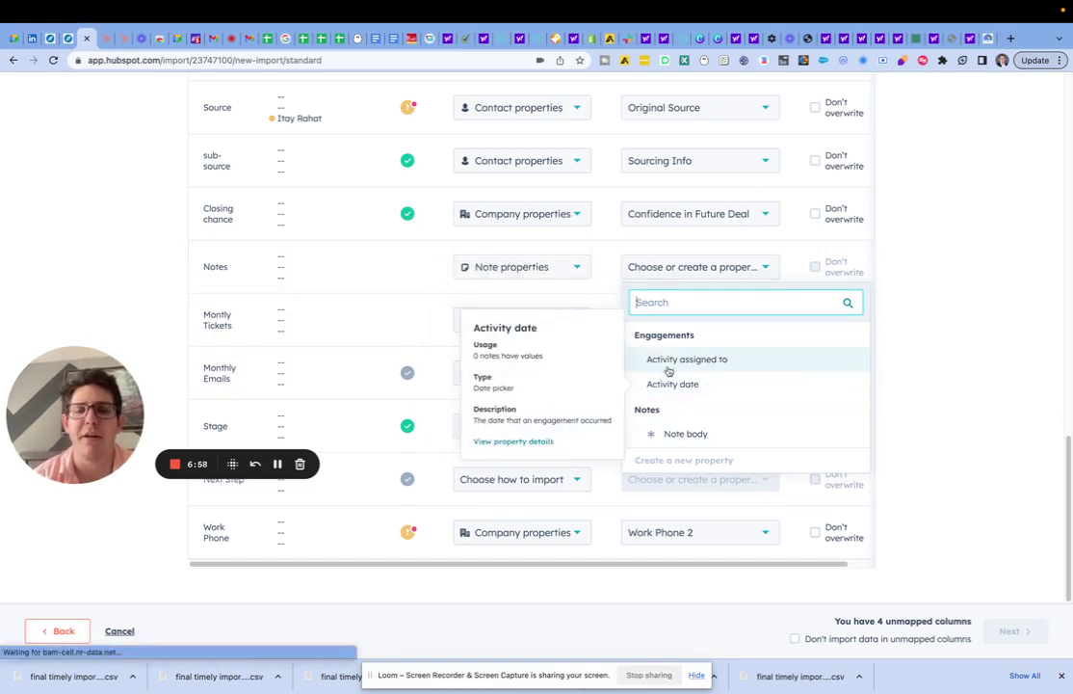
pyautogui.click(672, 436)
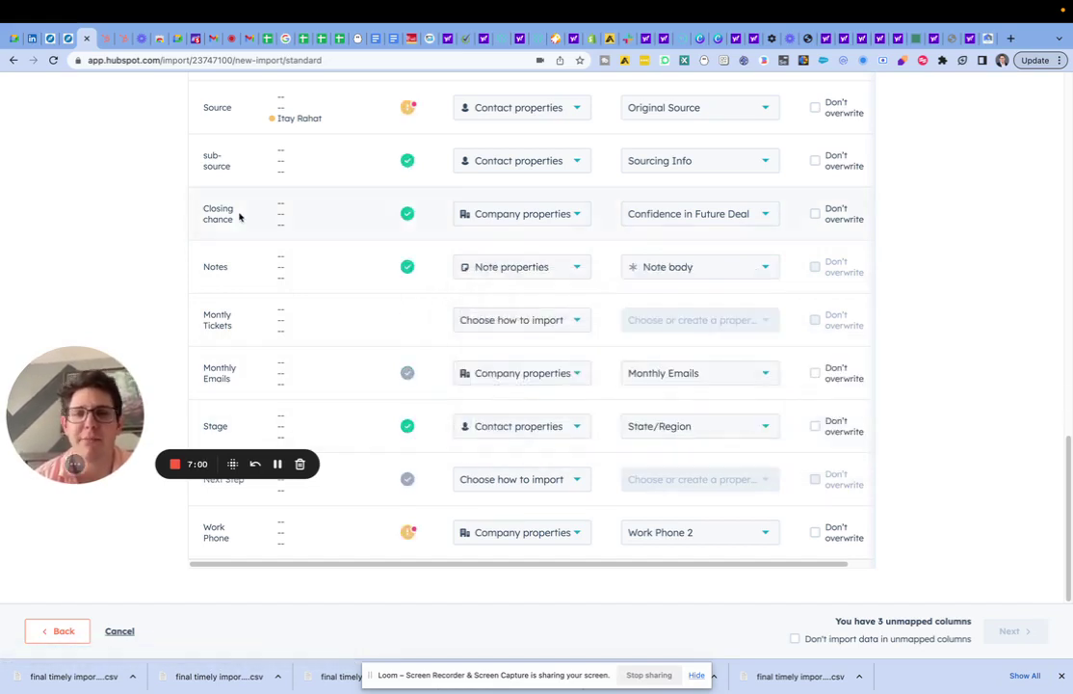
# Step: Set the Monthly Tickets column to 'Don't import column'
pyautogui.scroll(3, 498, 326)
pyautogui.scroll(-3, 492, 434)
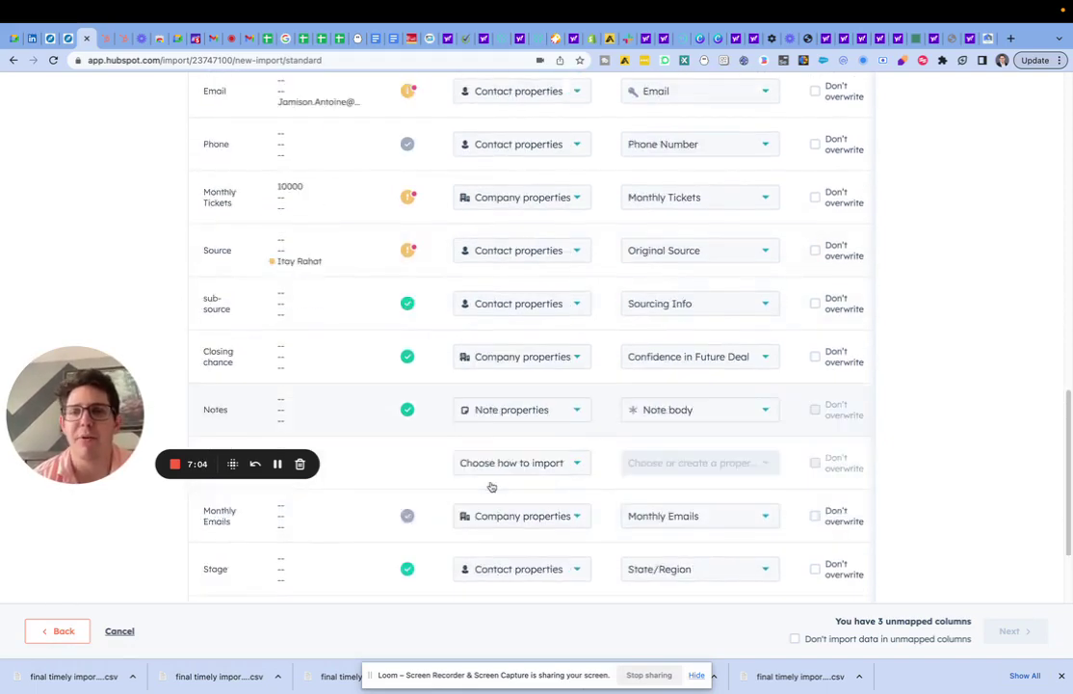
pyautogui.click(503, 324)
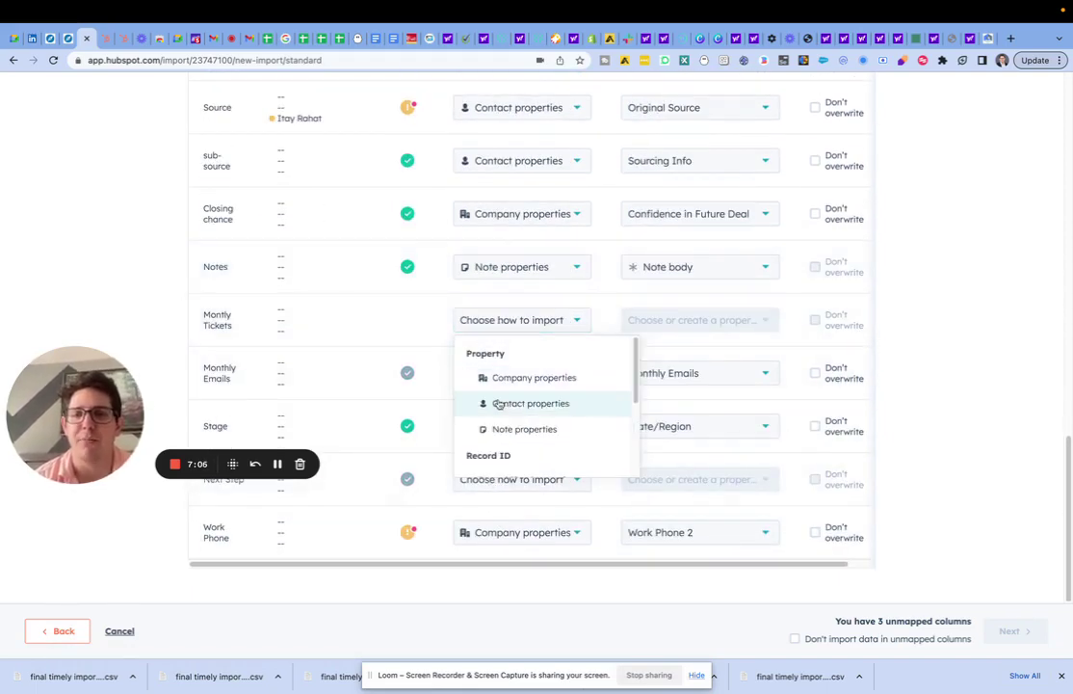
pyautogui.scroll(-3, 517, 430)
pyautogui.click(508, 460)
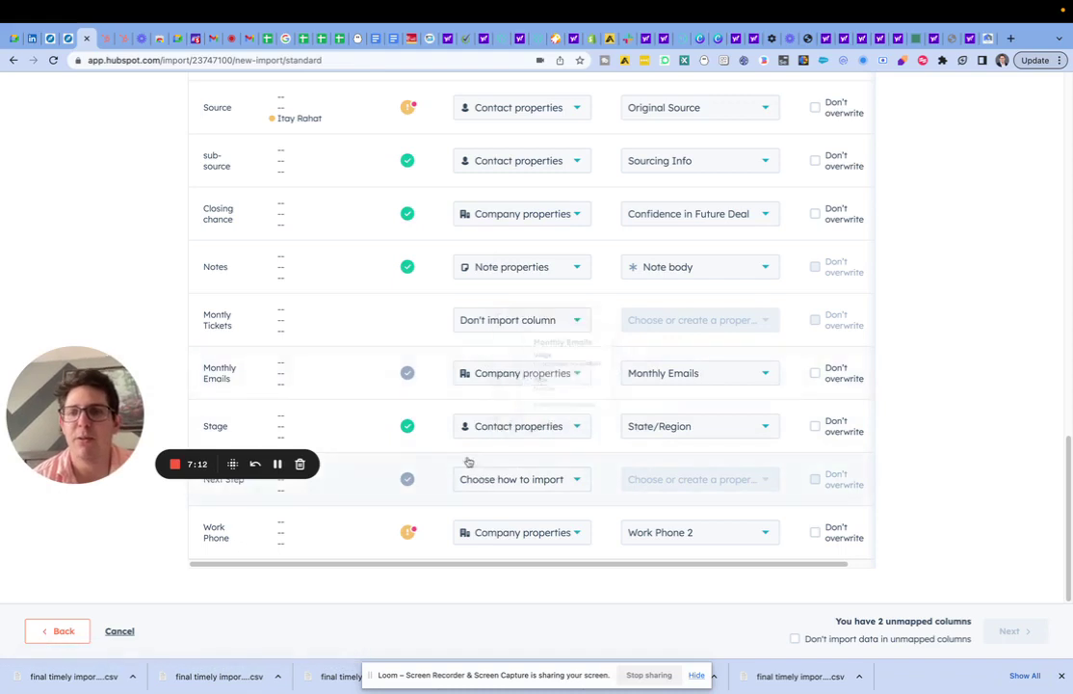
# Step: Search 'no' in the Stage property list, then switch to the leads spreadsheet in Google Sheets
pyautogui.click(643, 435)
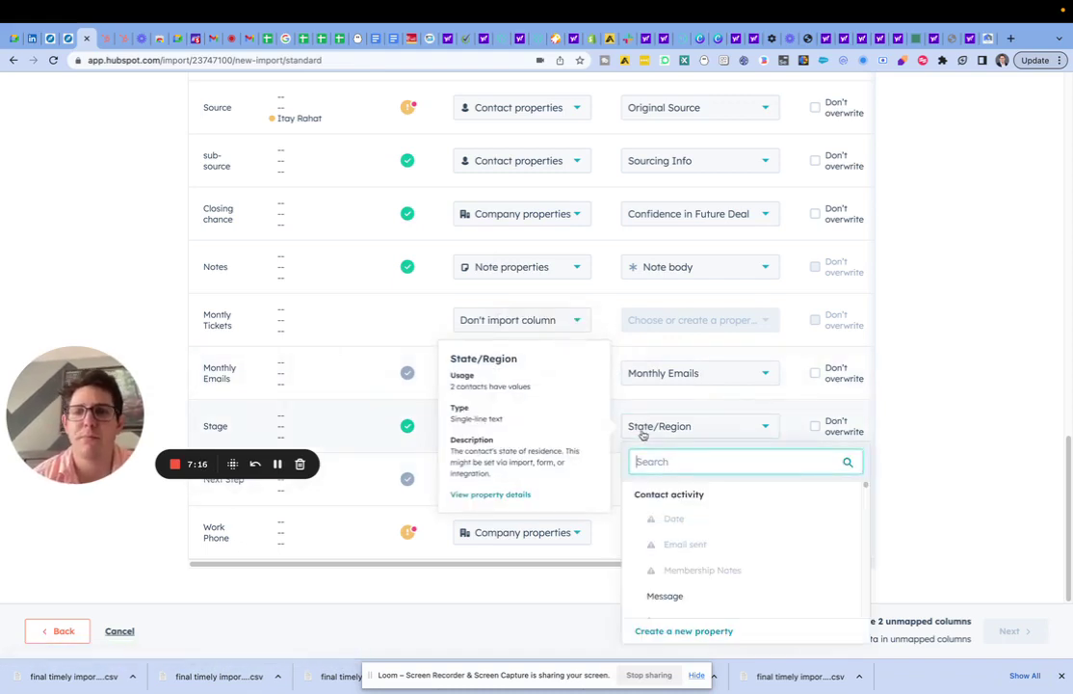
pyautogui.write('not')
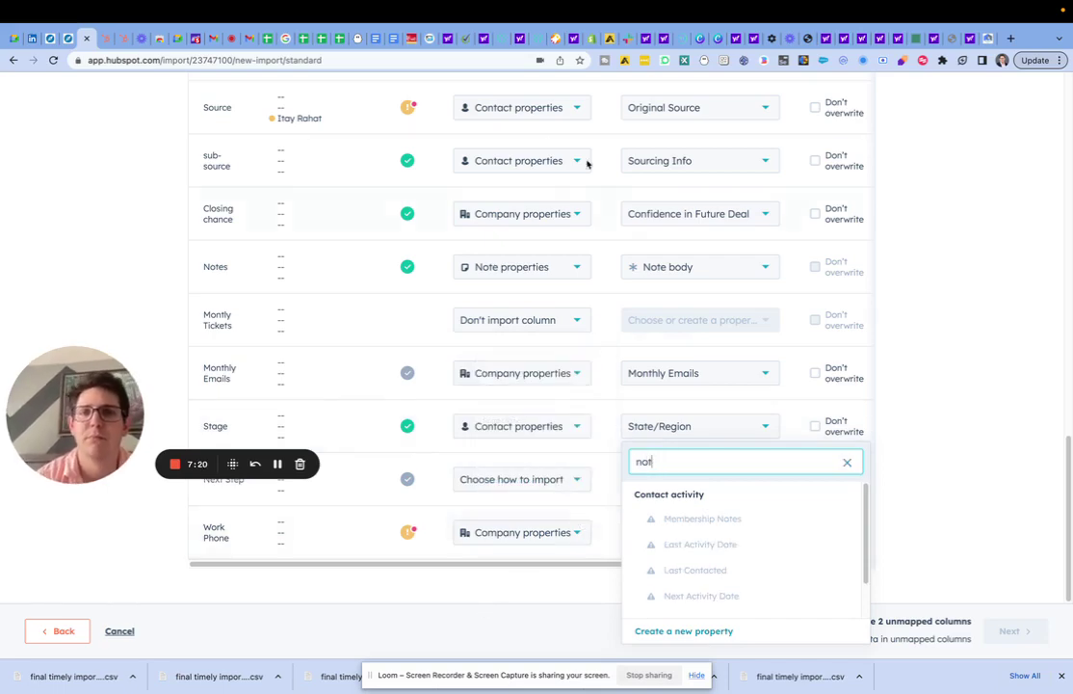
pyautogui.click(261, 46)
pyautogui.hscroll(6, 659, 379)
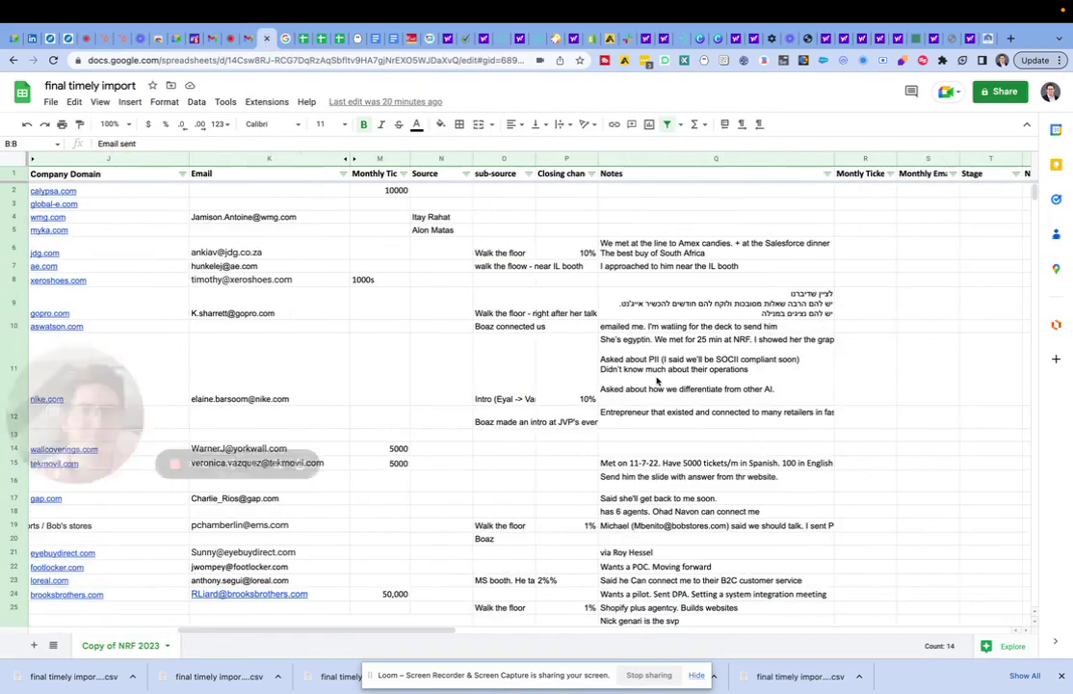
# Step: Review the sheet's Source–Work Phone columns, then return to HubSpot and close the Stage search unchanged
pyautogui.hscroll(5, 658, 382)
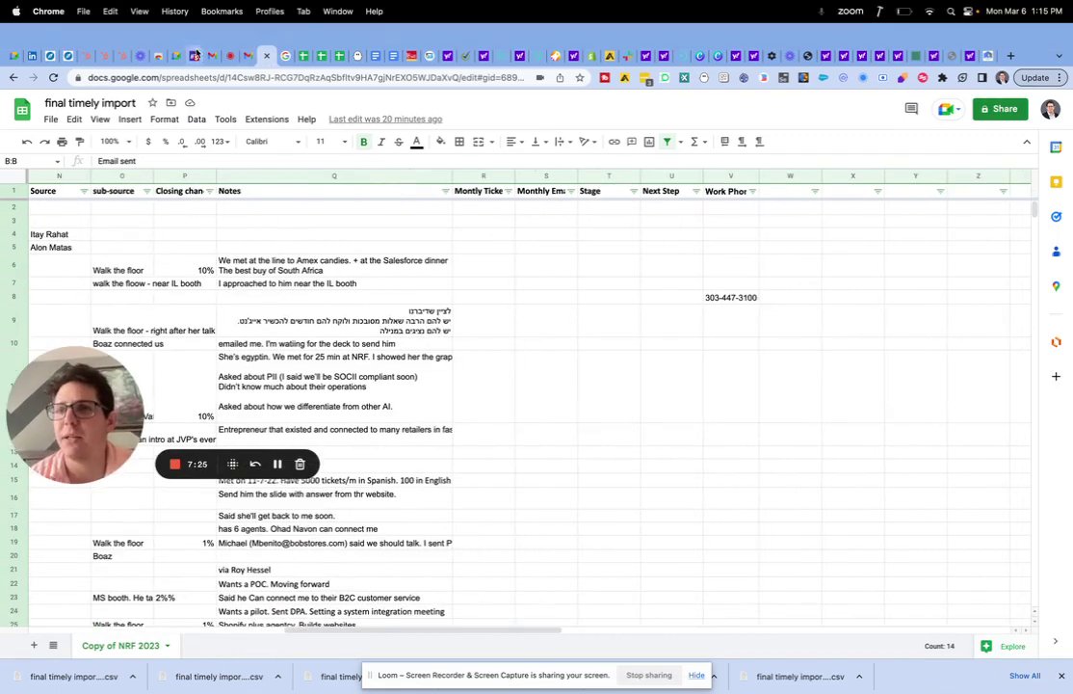
pyautogui.click(85, 55)
pyautogui.click(984, 304)
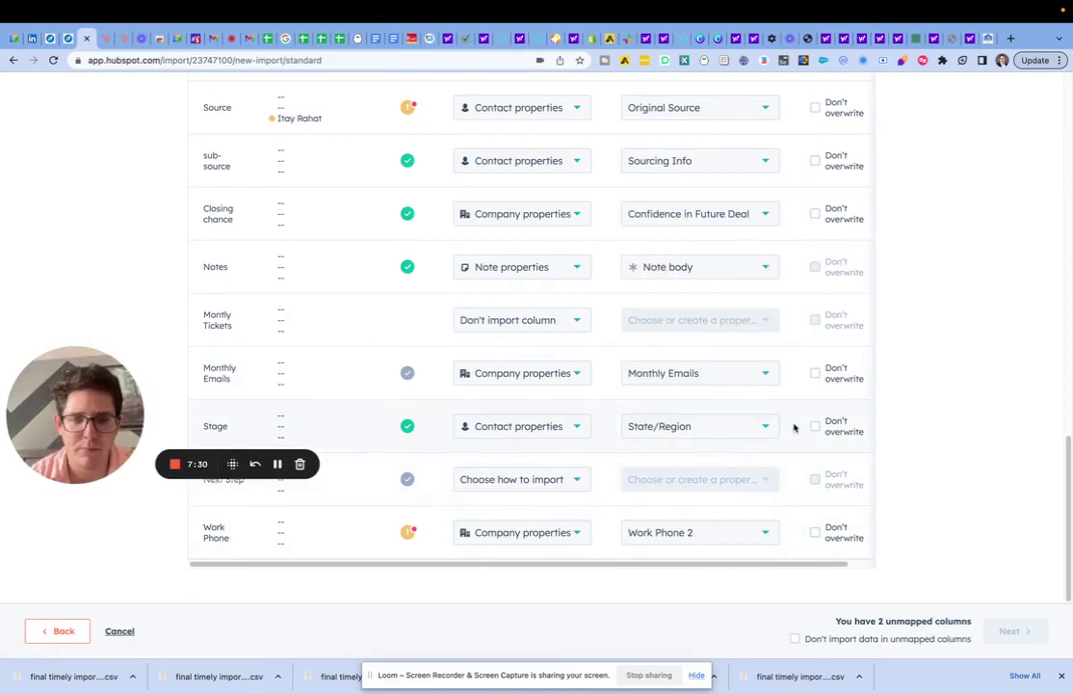
# Step: Exclude the Stage column and all remaining unmapped columns, then advance to the Details step
pyautogui.click(488, 431)
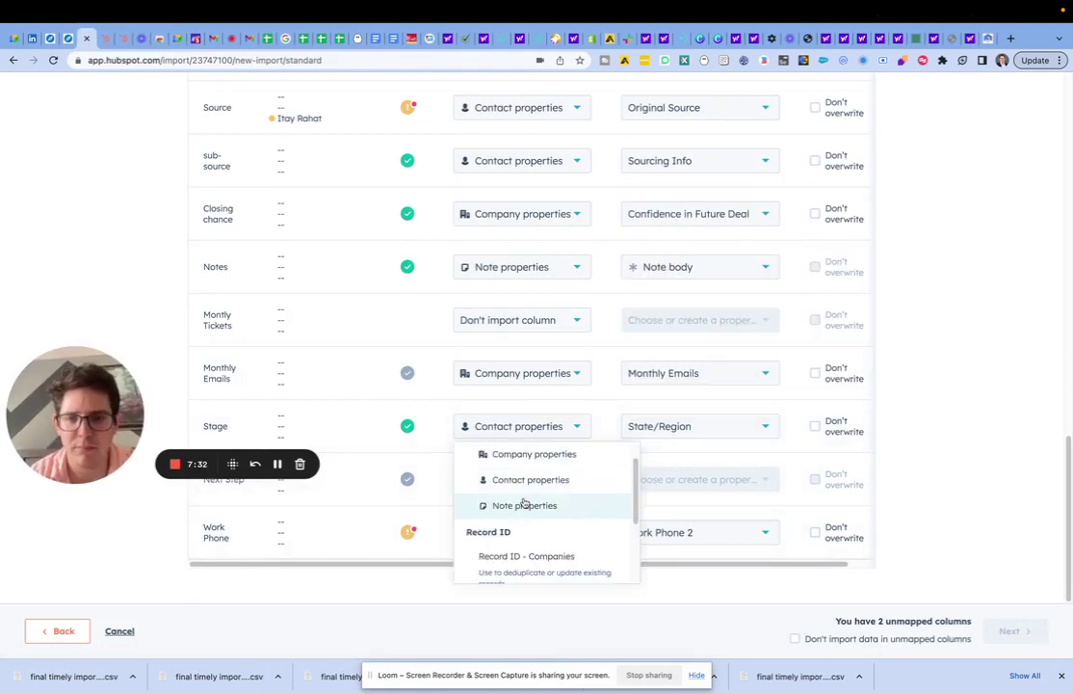
pyautogui.scroll(-3, 525, 506)
pyautogui.click(515, 565)
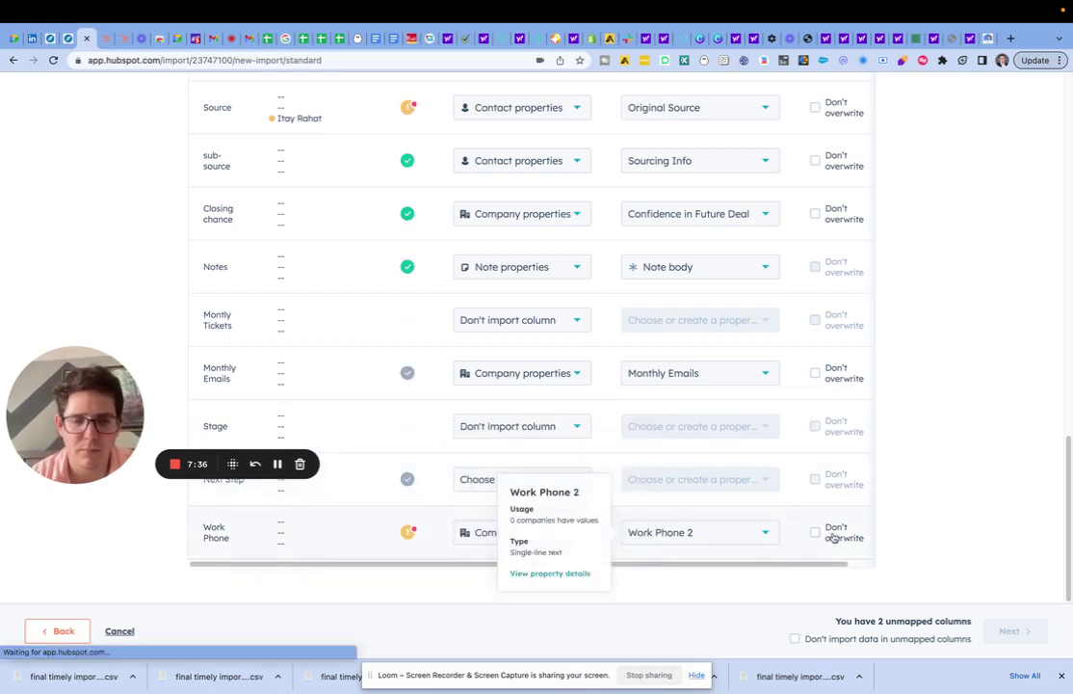
pyautogui.click(793, 638)
pyautogui.click(1027, 636)
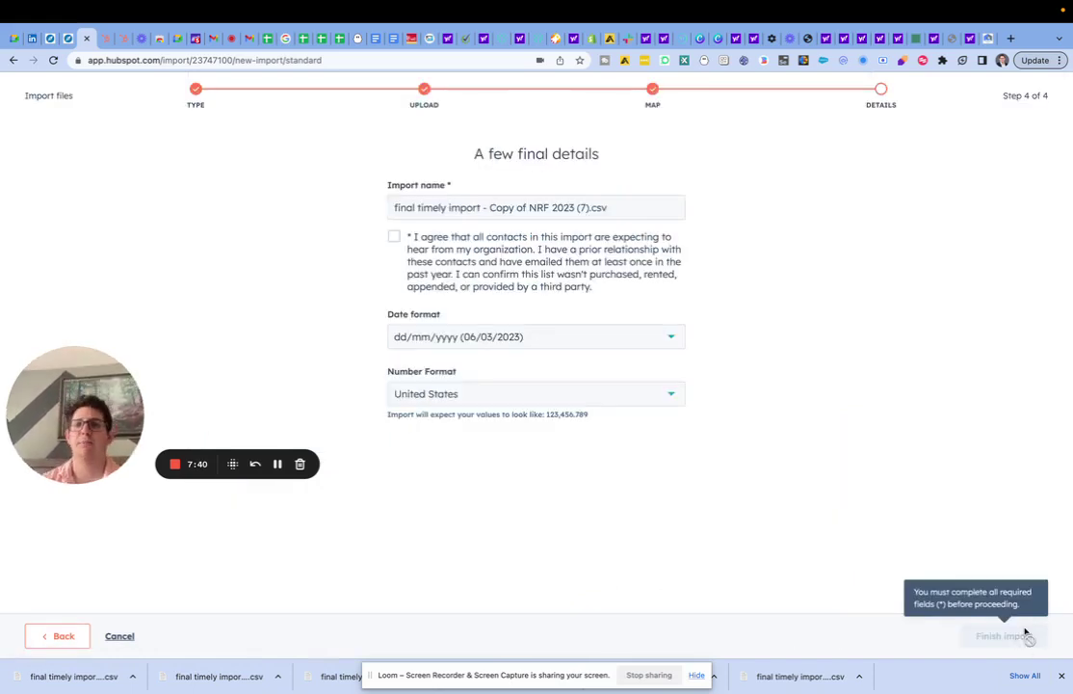
# Step: Confirm the contacts expect to hear from us, finish the import, and go to Contacts > Contacts
pyautogui.click(395, 238)
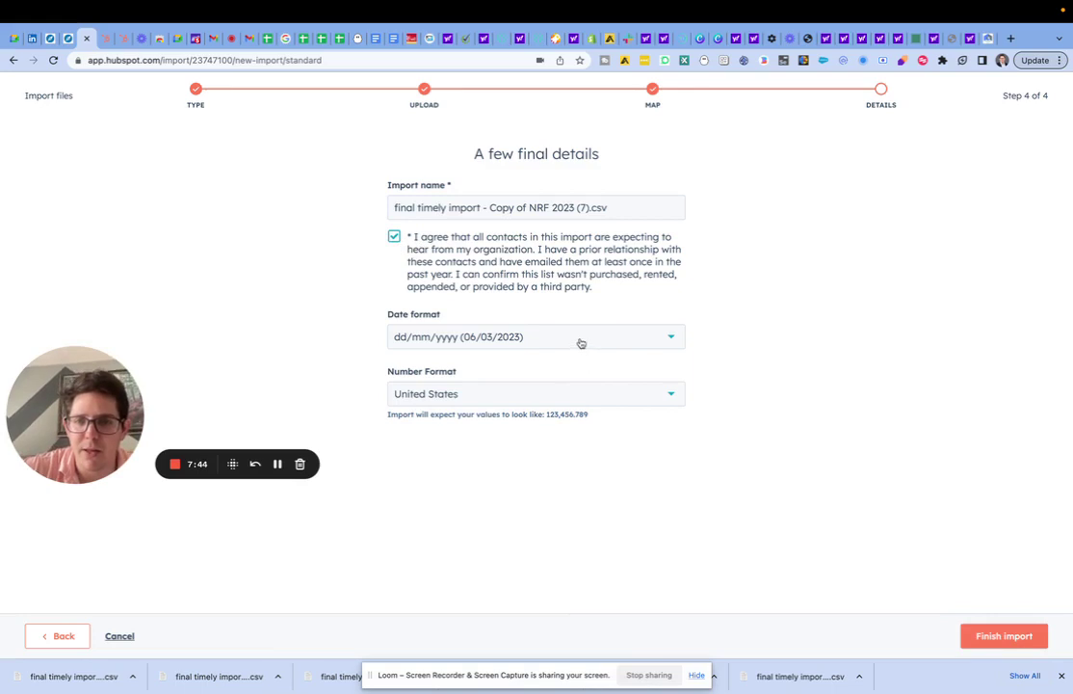
pyautogui.click(1019, 636)
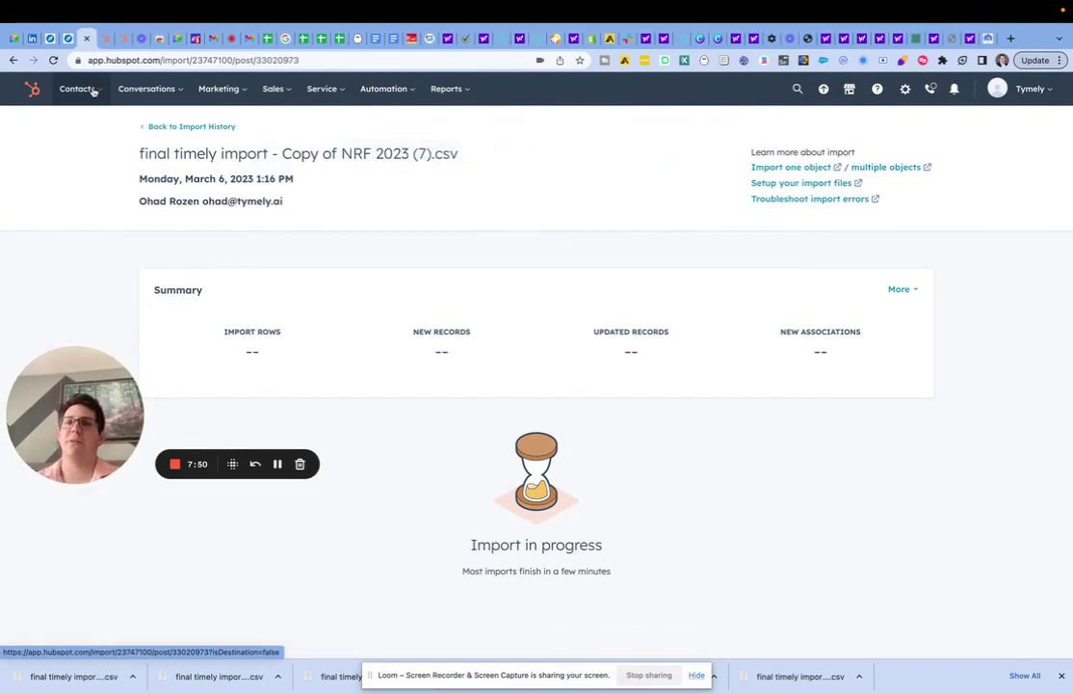
pyautogui.click(91, 90)
pyautogui.click(99, 129)
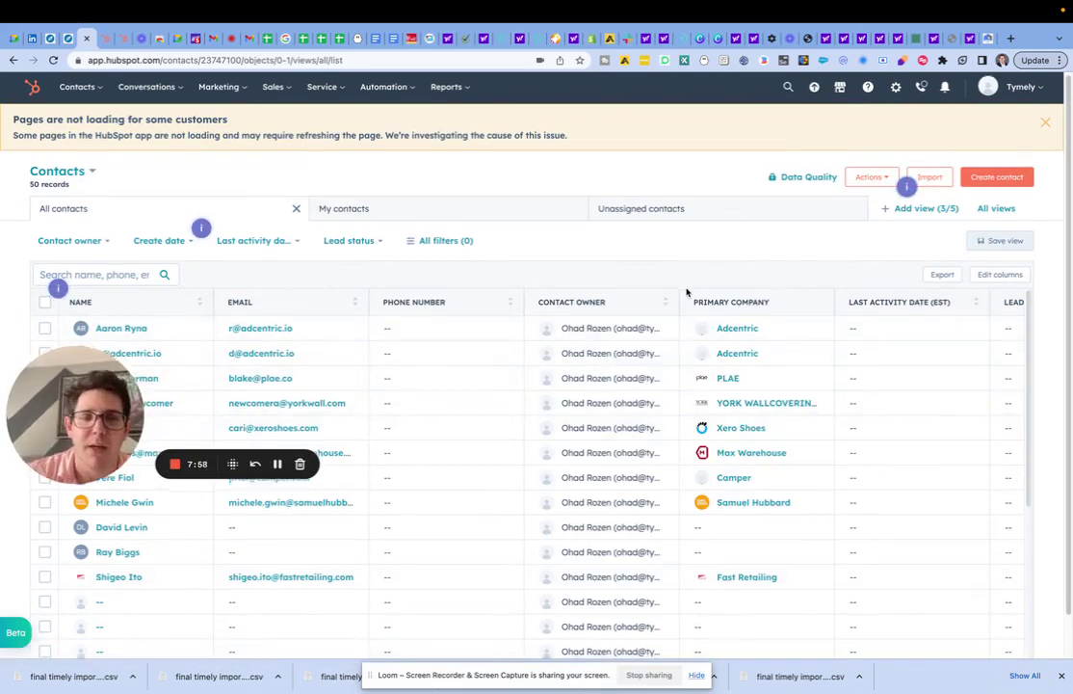
# Step: Browse the 50 imported contacts, then show the notification that 'final timely import - Copy of NRF 2023 (7).csv' is ready
pyautogui.scroll(-5, 443, 255)
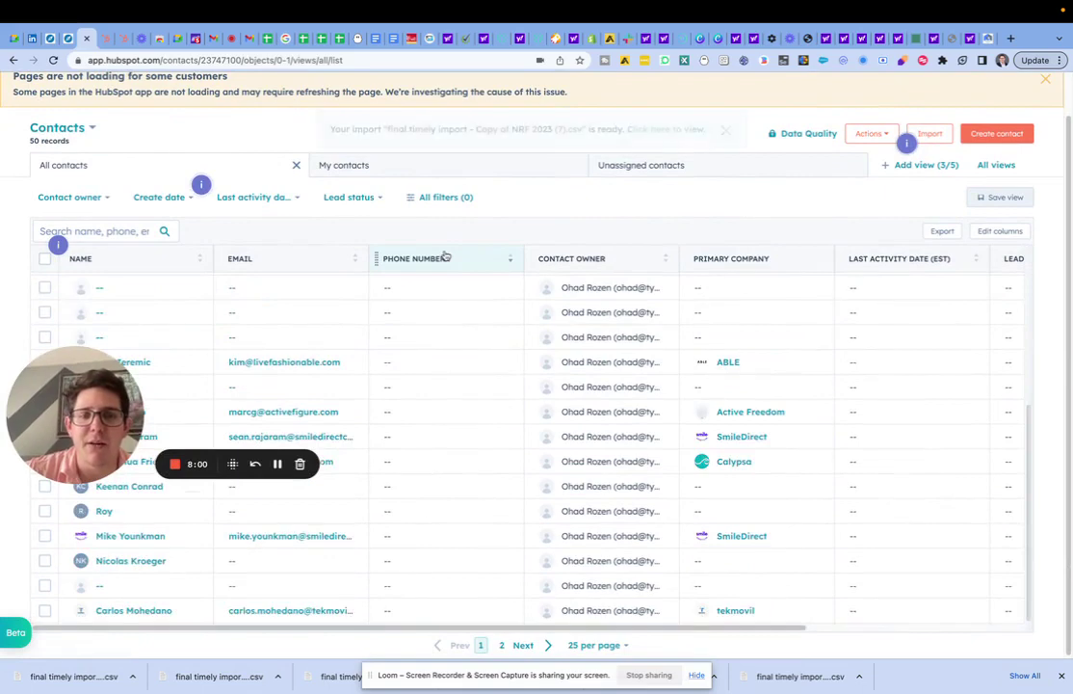
pyautogui.scroll(-1, 702, 468)
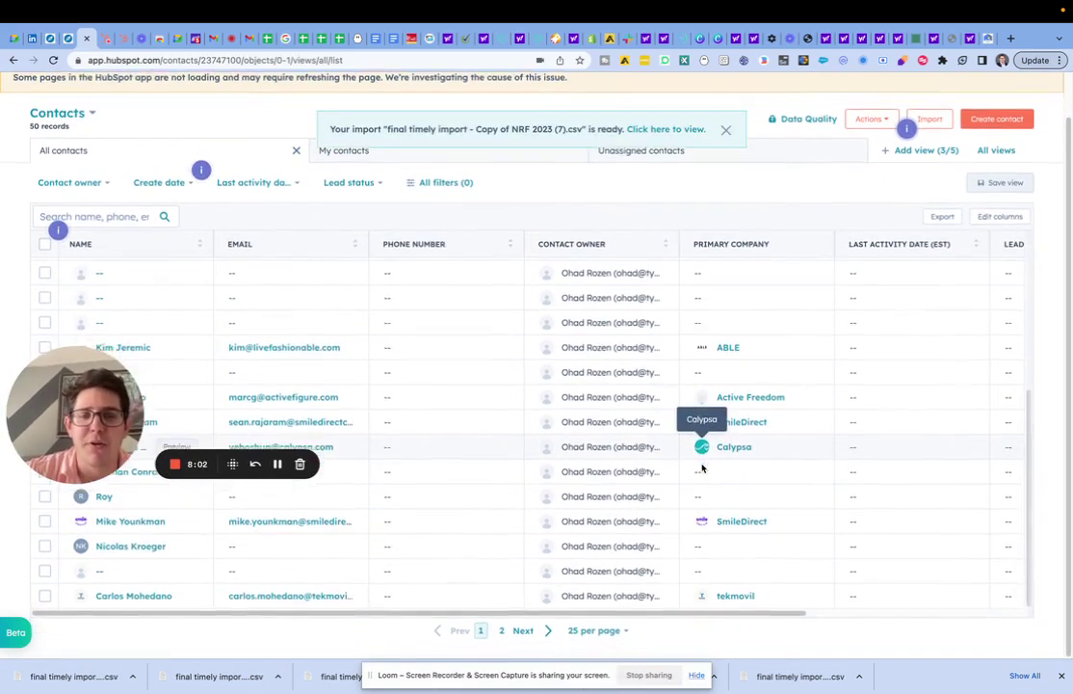
pyautogui.scroll(5, 704, 460)
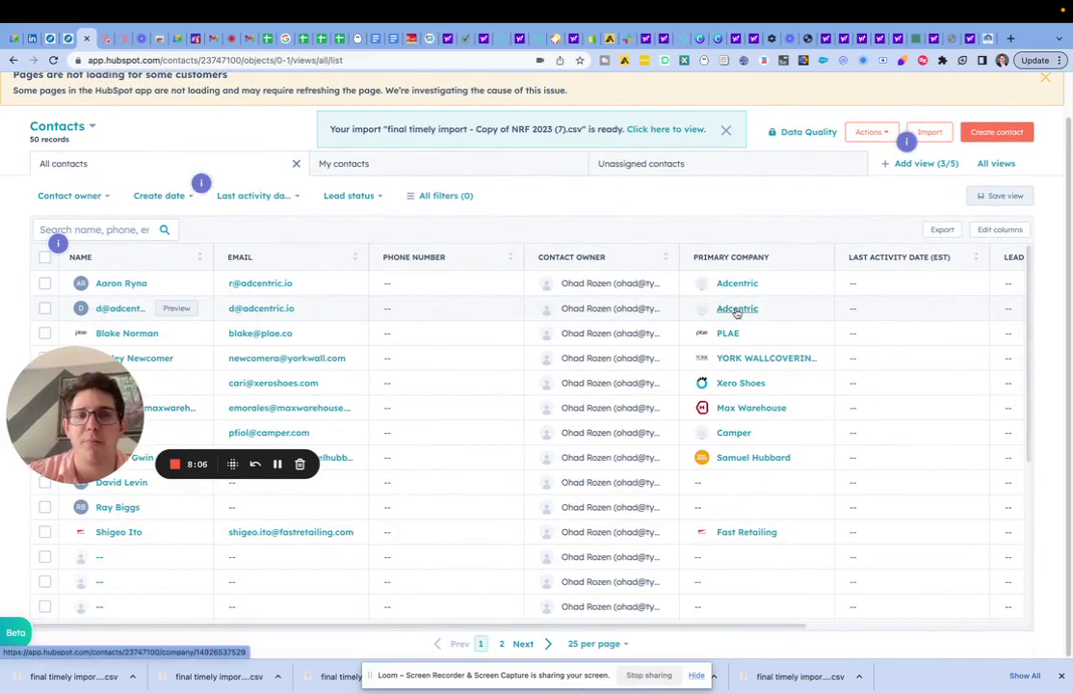
pyautogui.hscroll(5, 735, 311)
pyautogui.hscroll(-5, 727, 311)
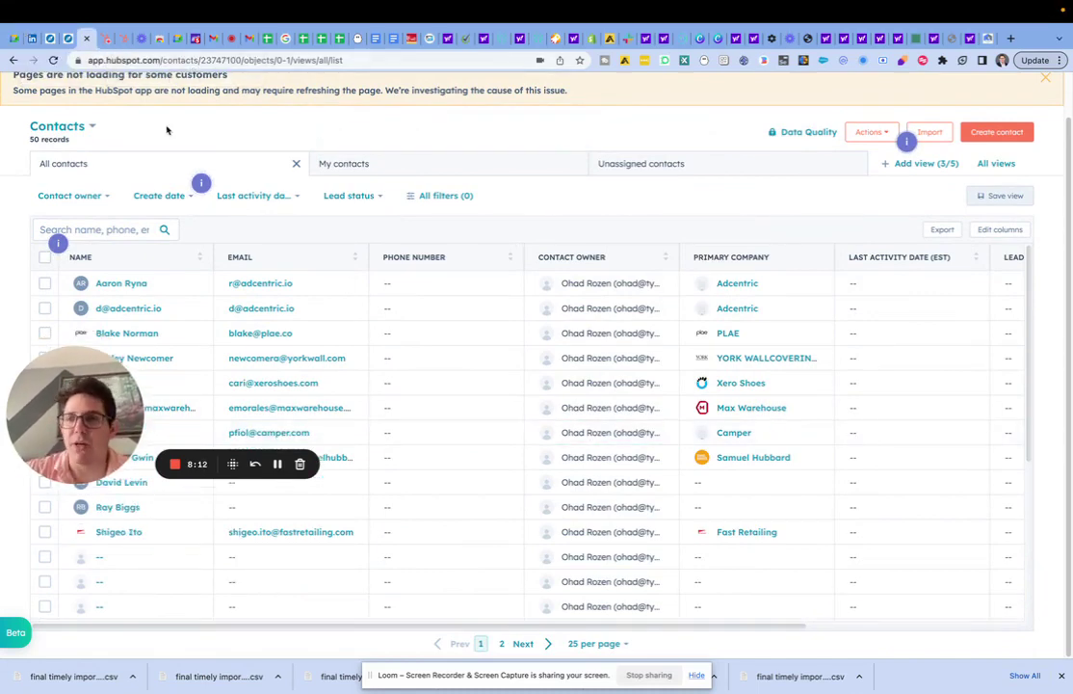
pyautogui.scroll(2, 204, 227)
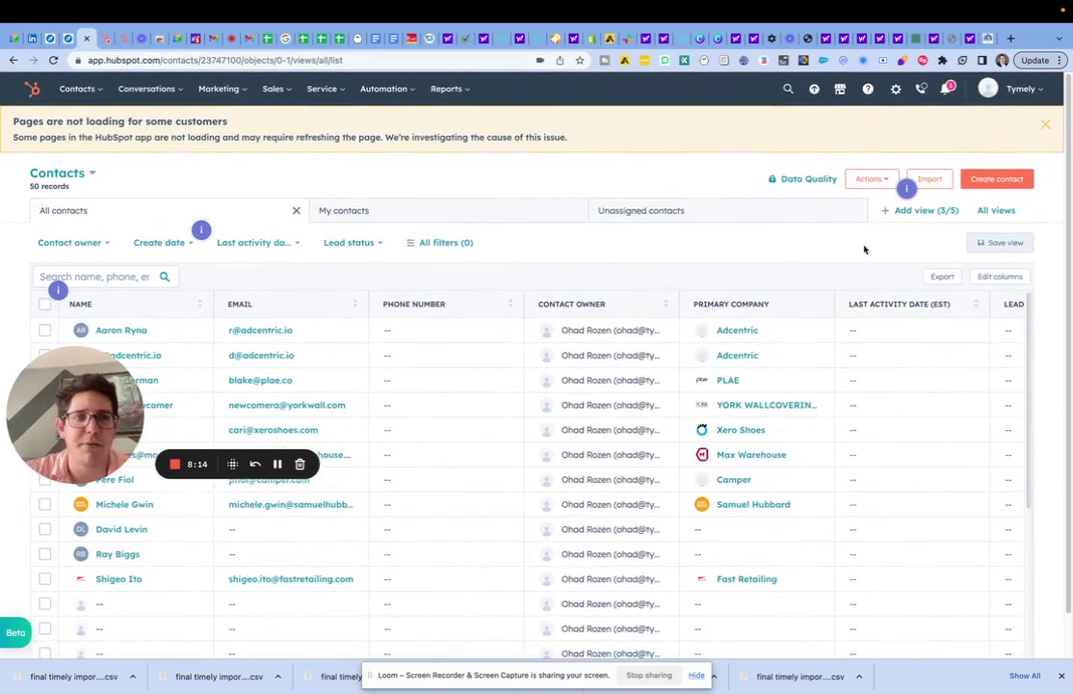
pyautogui.click(944, 89)
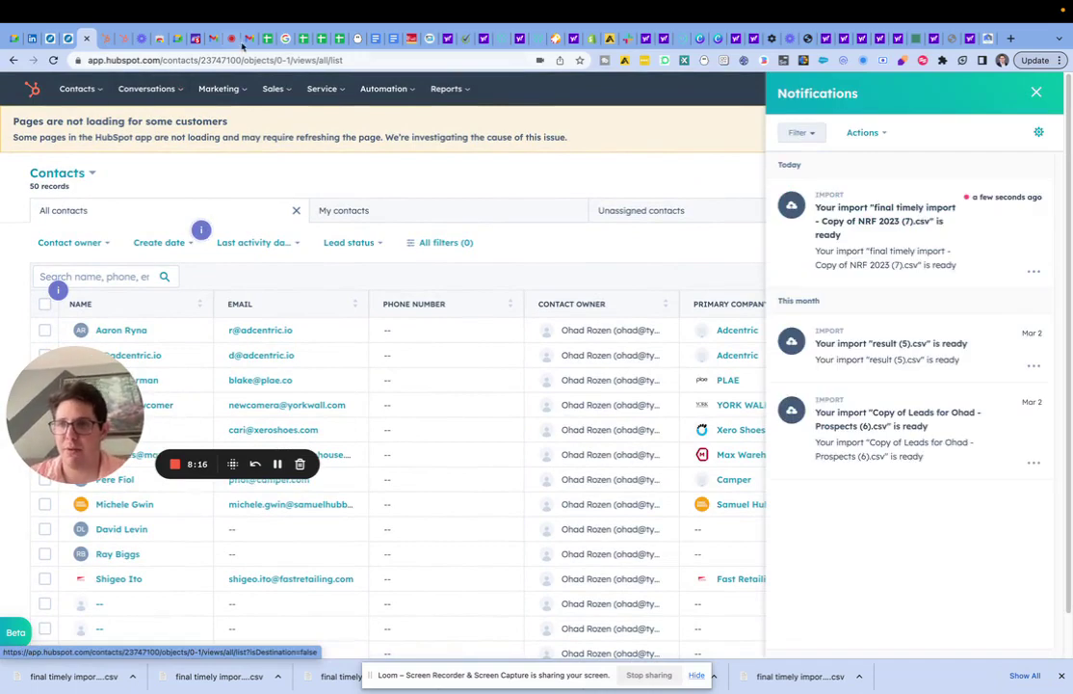